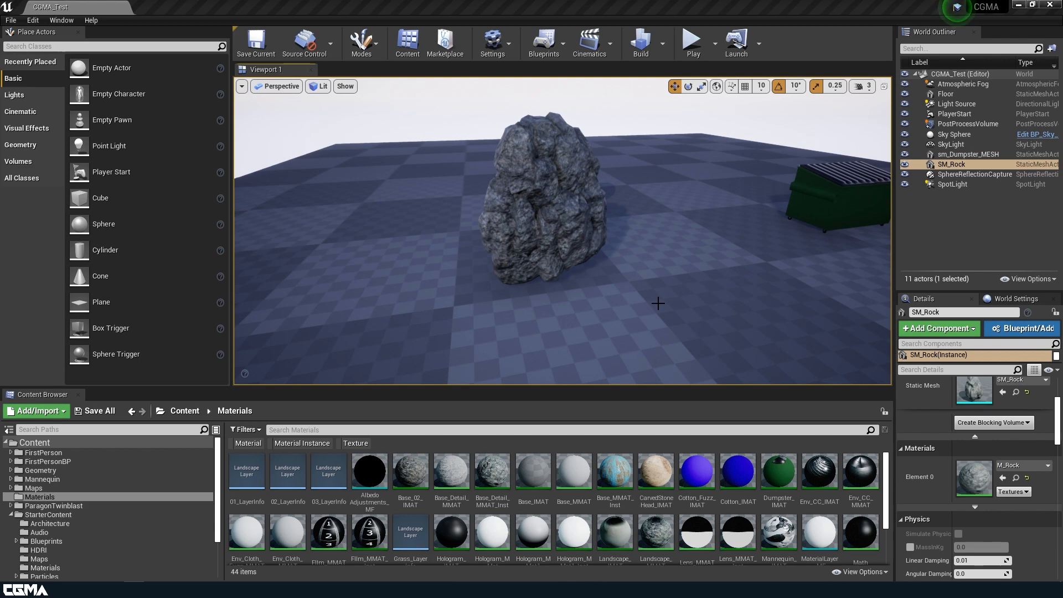
Enlarge the Content Browser and create a new material named Prop_Vertex_MMAT in the Materials folder.
scroll(702, 294, "up", 6)
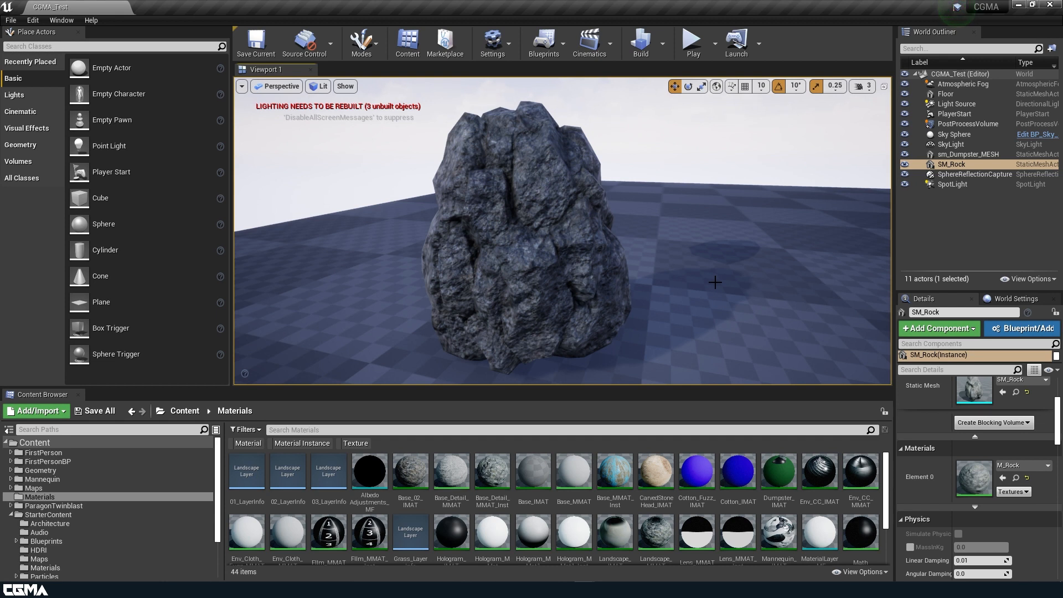
left_click(105, 413)
left_click_drag(452, 390, 454, 169)
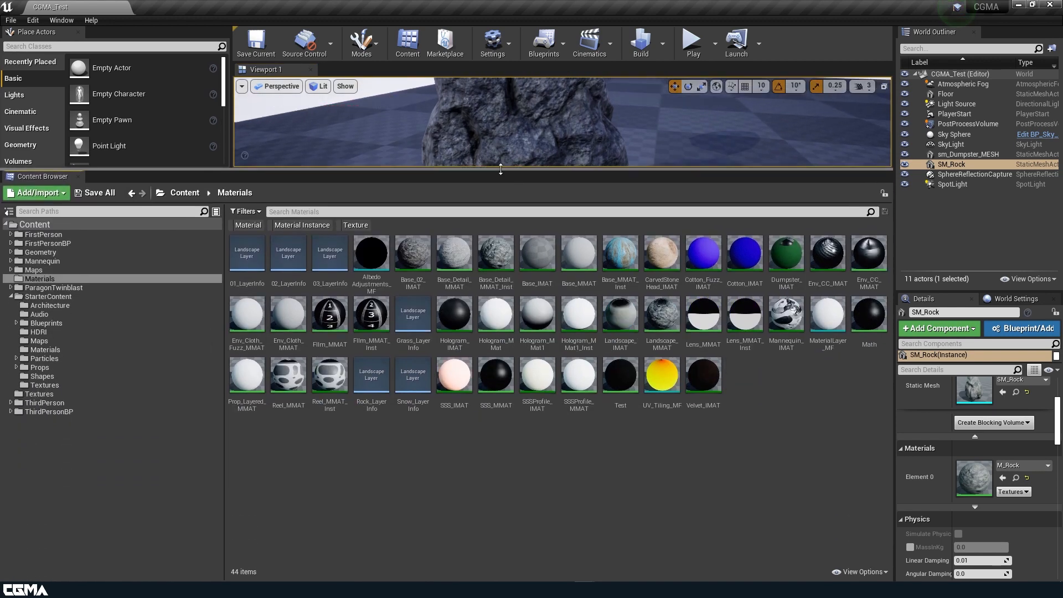
right_click(438, 477)
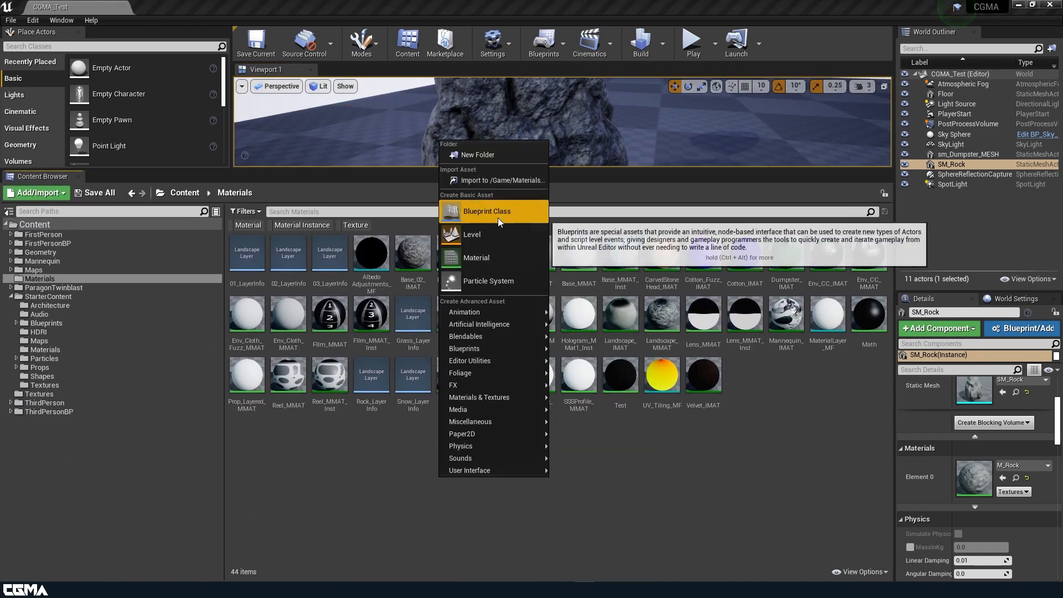
left_click(496, 260)
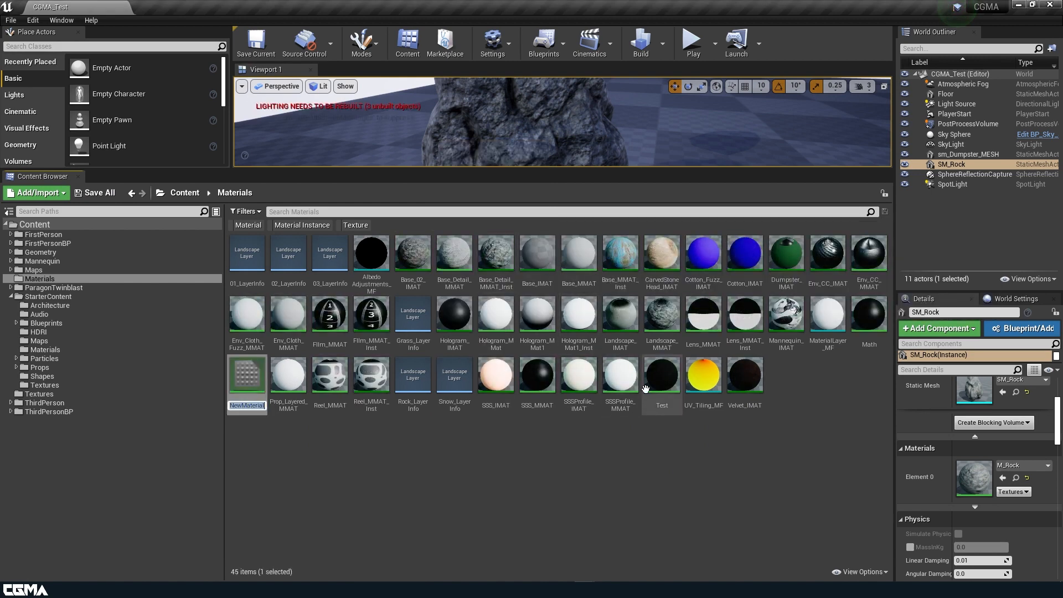
type("Pr")
type("op_Verte")
type("x_MMAT")
key("Return")
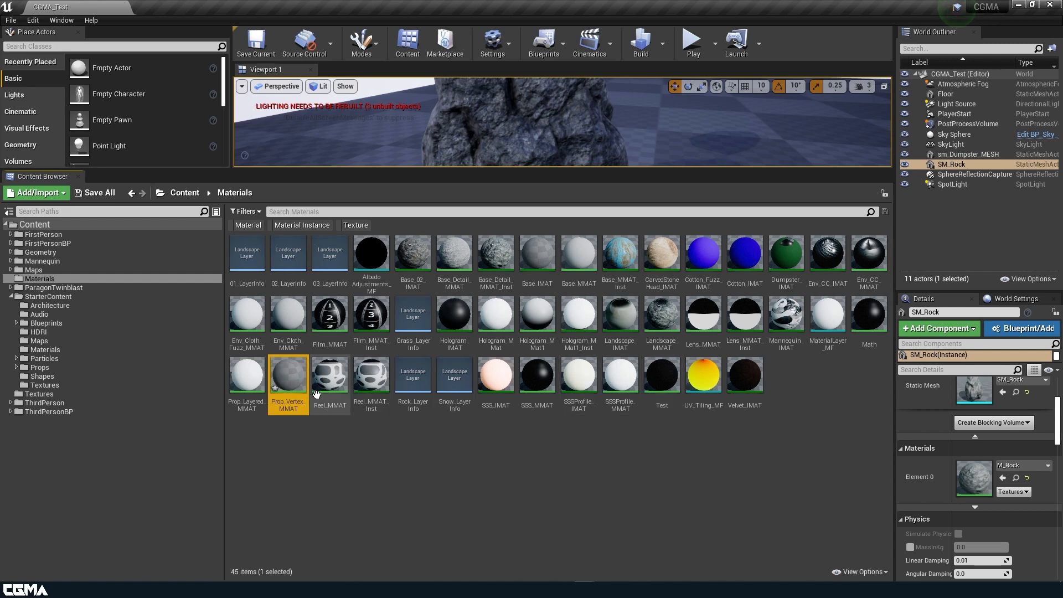
Open Prop_Vertex_MMAT for editing and, with its window moved out of the way, show the StarterContent Textures folder.
double_click(285, 388)
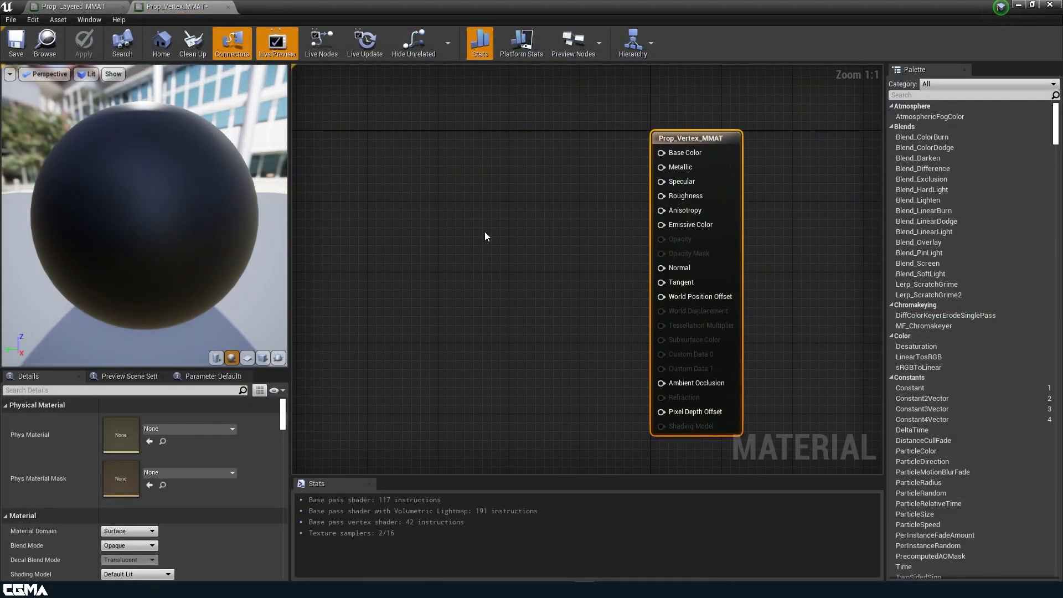
right_click_drag(483, 231, 540, 211)
left_click_drag(518, 5, 572, 524)
left_click(43, 385)
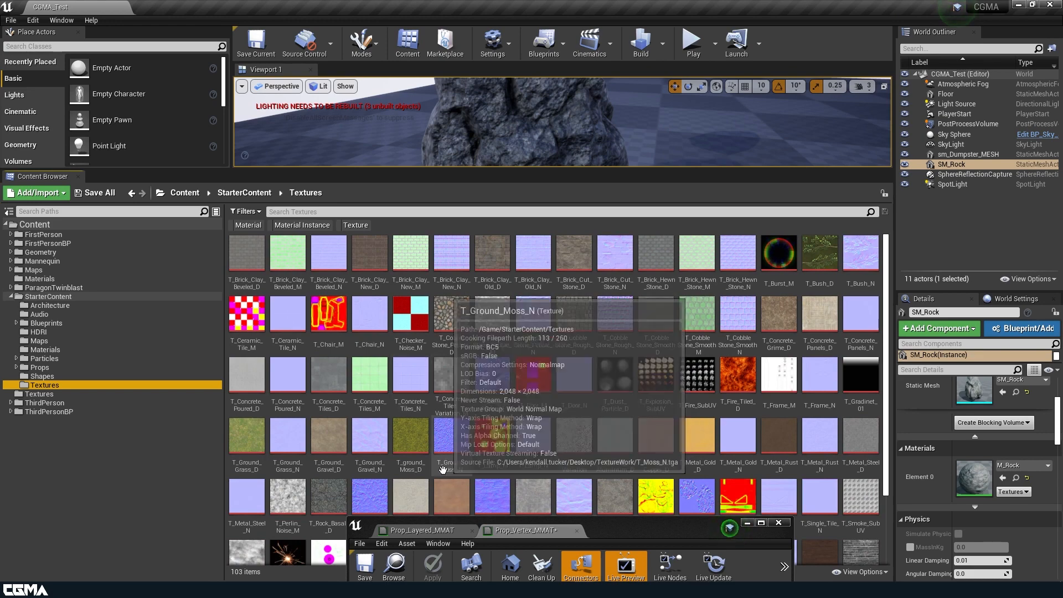
Add the diffuse and normal textures of T_Ground_Moss, T_Rock_Basalt and T_Concrete_Poured to the Prop_Vertex_MMAT graph as texture samples.
scroll(388, 443, "down", 1)
left_click(340, 440)
left_click(341, 440, "ctrl")
left_click(457, 384, "ctrl")
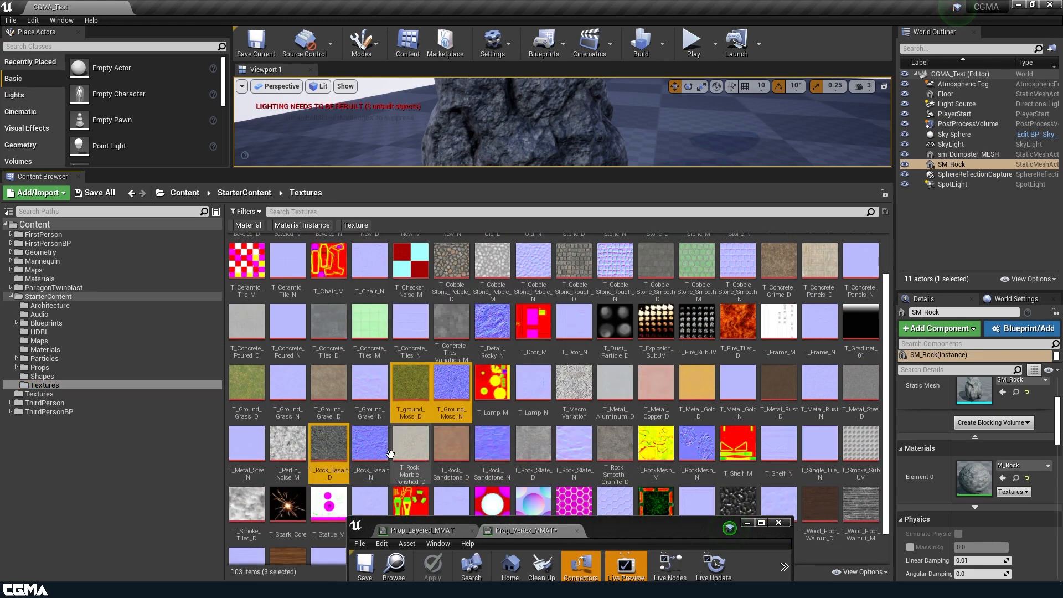
left_click(380, 451, "ctrl")
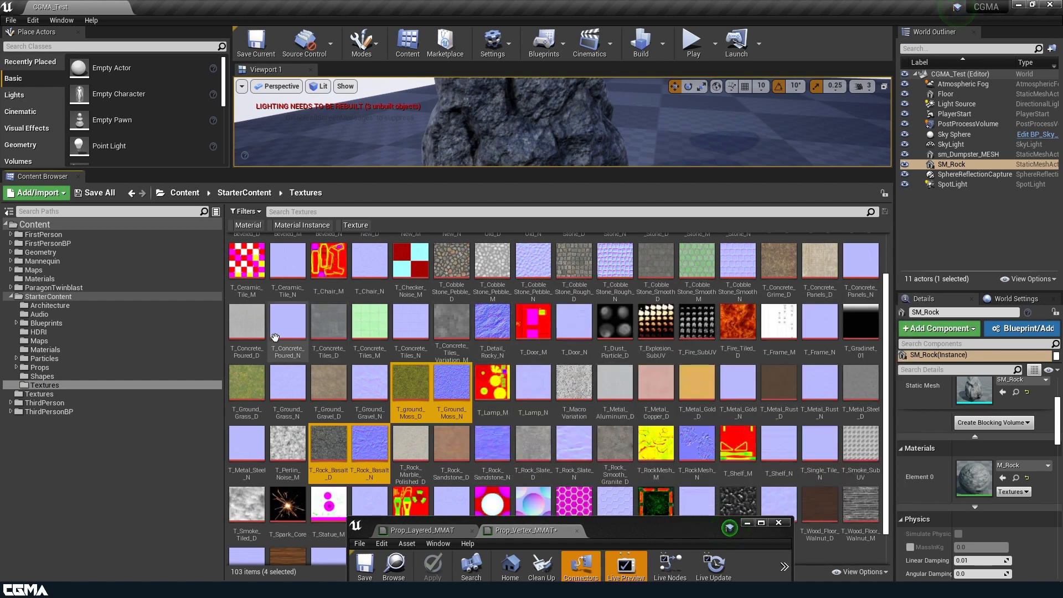
left_click(255, 319, "ctrl")
left_click(288, 321, "ctrl")
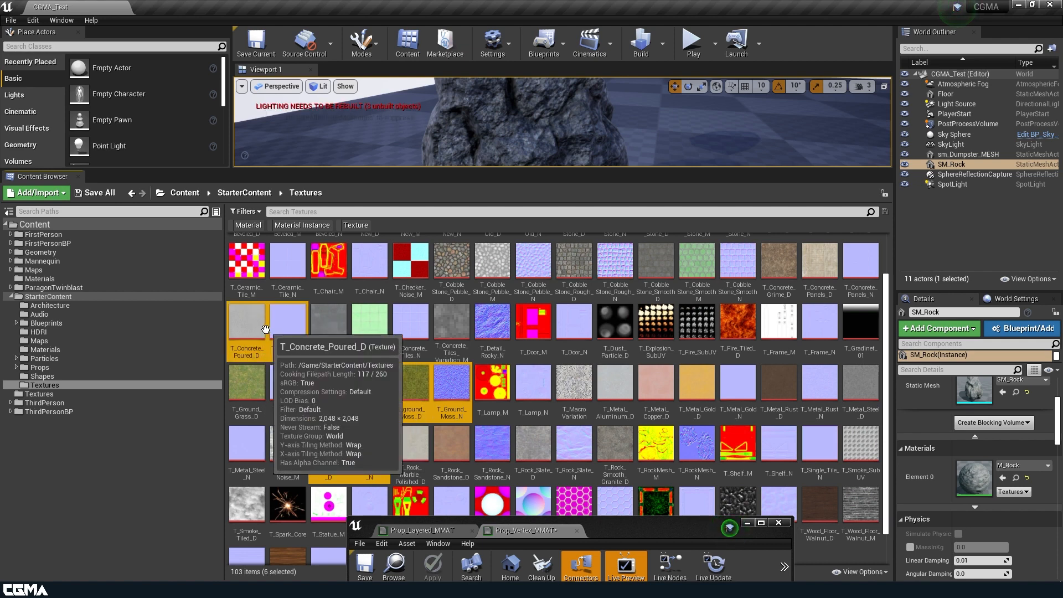
left_click_drag(635, 530, 810, 95)
left_click_drag(411, 387, 703, 211)
double_click(823, 88)
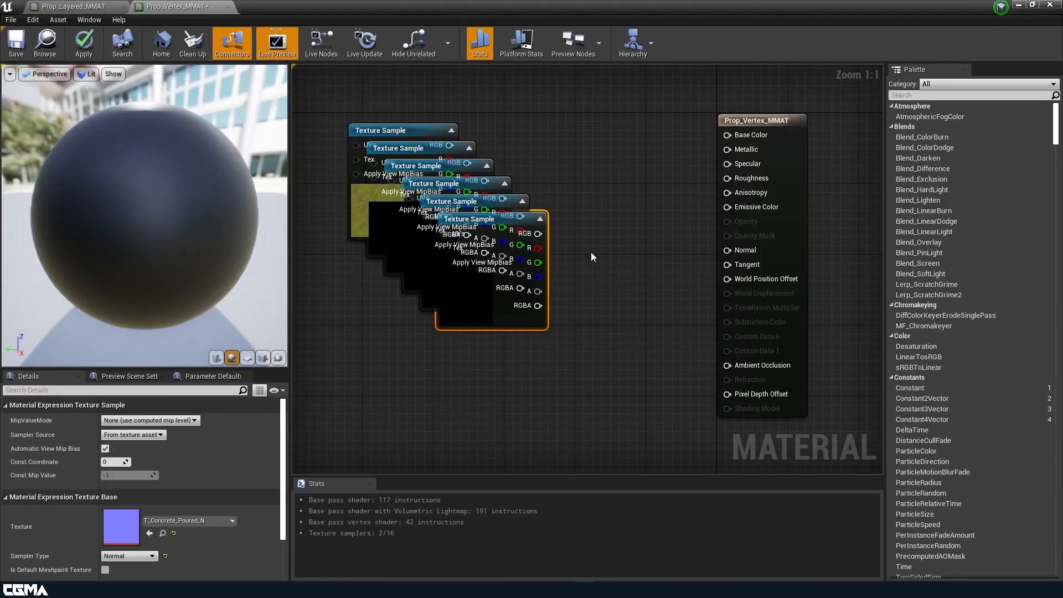
Stack the three diffuse texture samples in a column with moss first, rock second and concrete third.
left_click_drag(533, 261, 458, 158)
left_click_drag(573, 311, 524, 474)
left_click_drag(565, 188, 464, 179)
left_click_drag(616, 277, 448, 318)
right_click_drag(552, 352, 585, 451)
left_click(522, 167)
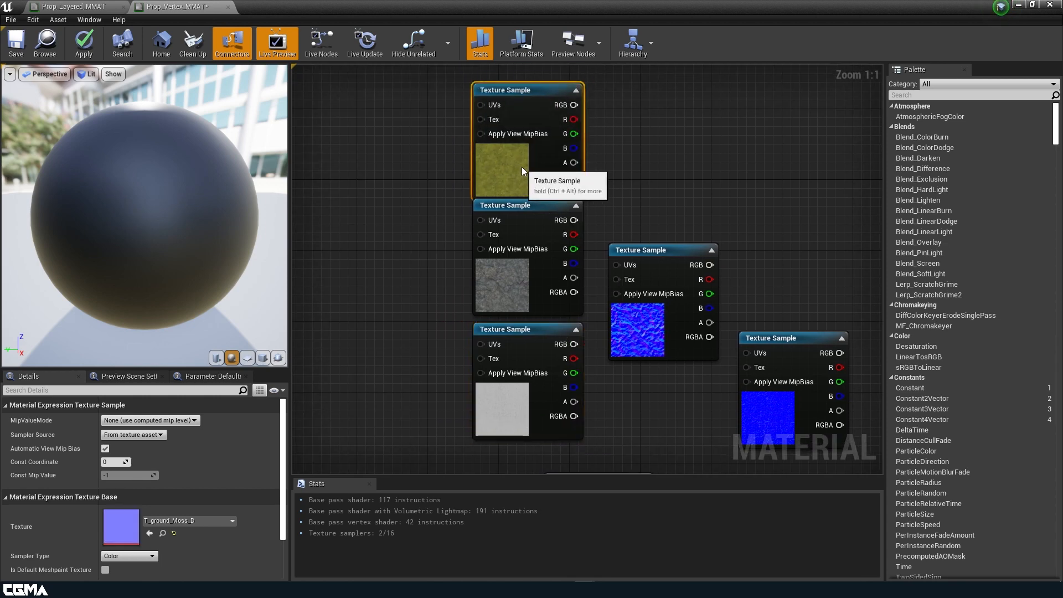
Stack the moss, rock and concrete normal texture samples in a separate column below the diffuse samples.
scroll(643, 275, "down", 3)
right_click_drag(642, 275, 642, 210)
left_click_drag(576, 321, 498, 375)
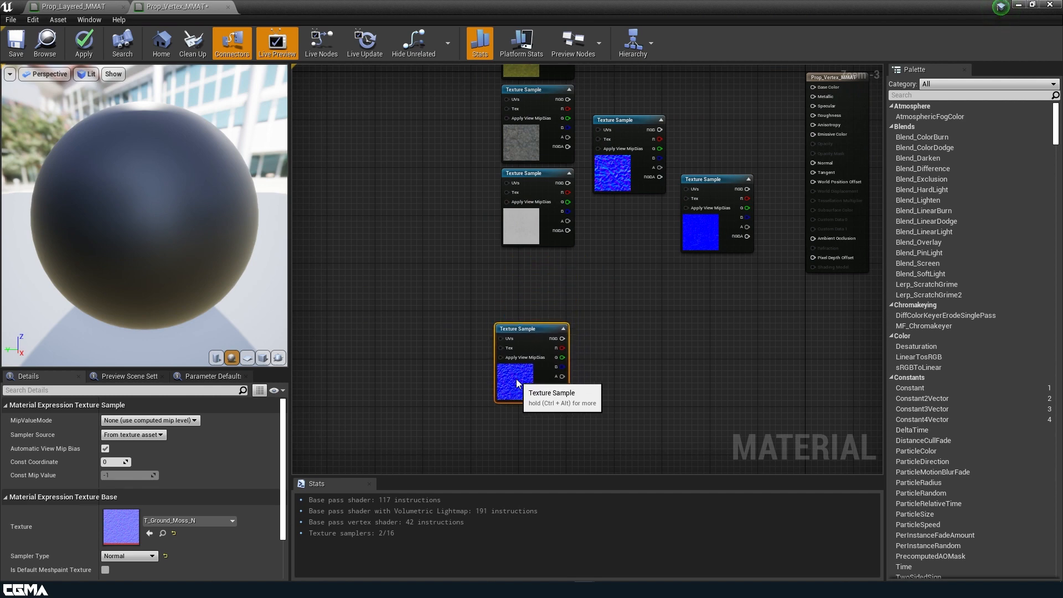
left_click(614, 166)
left_click_drag(623, 151, 633, 332)
left_click(650, 294)
left_click_drag(619, 169, 526, 309)
left_click_drag(699, 82, 517, 397)
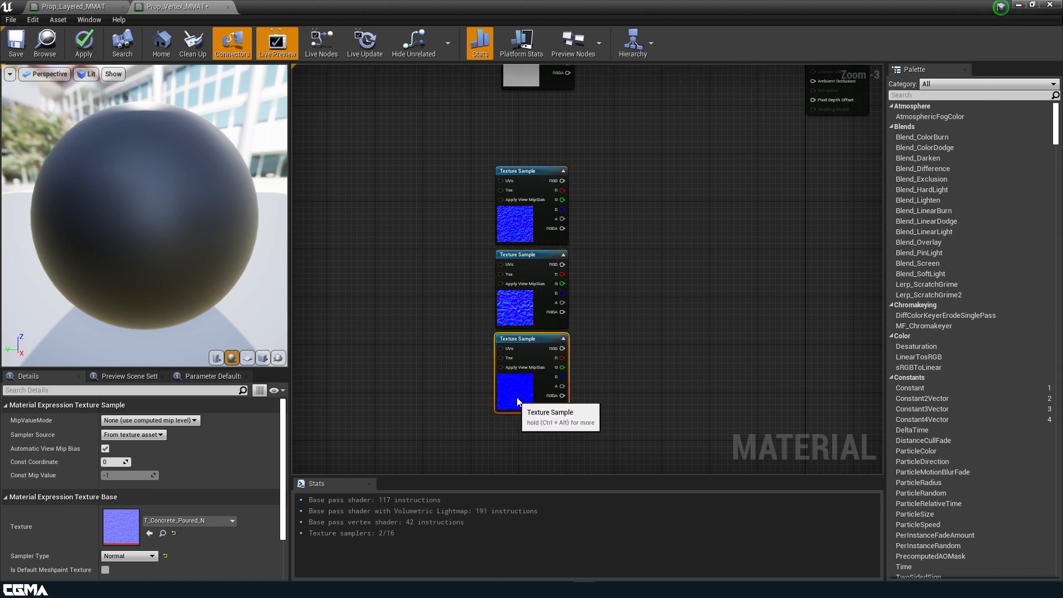
Add a Vertex Color node to the graph and place it to the left of the normal texture samples.
left_click(642, 349)
right_click_drag(659, 247, 588, 427)
scroll(590, 386, "down", 1)
scroll(573, 341, "down", 1)
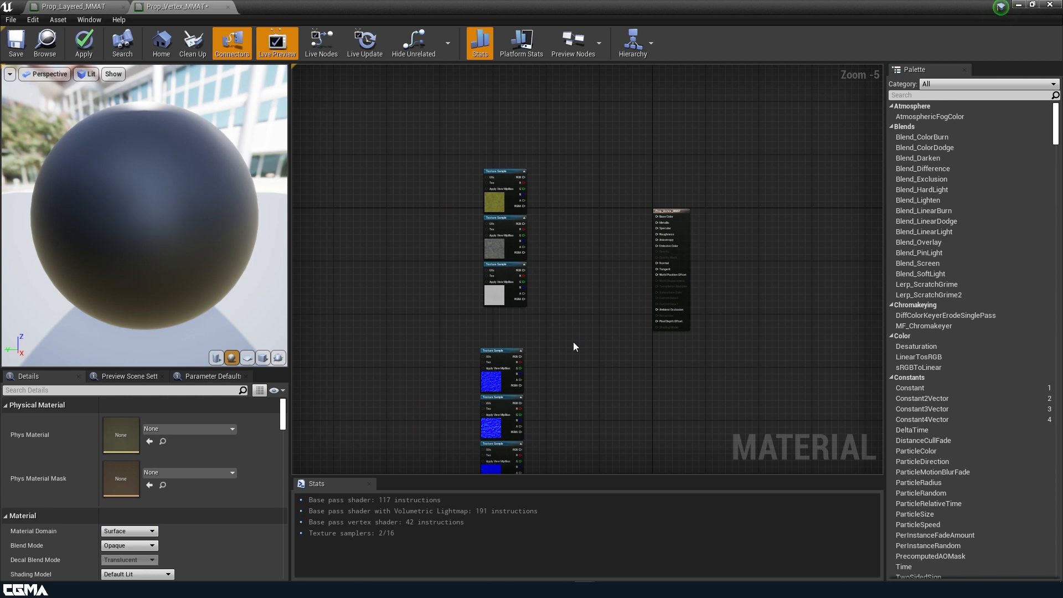
right_click(554, 331)
type("ve")
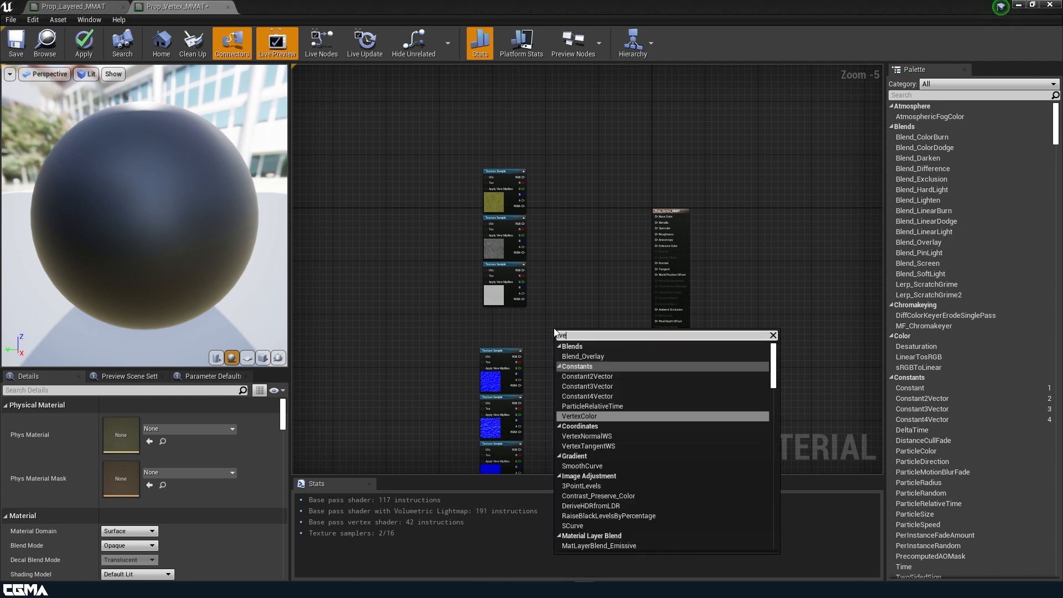
type("rte")
left_click(587, 355)
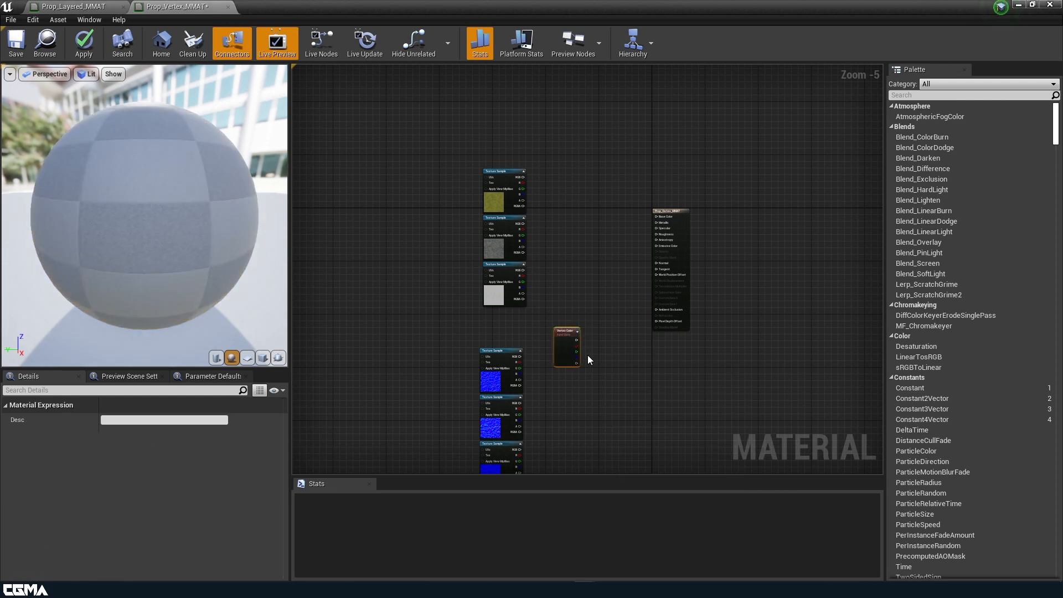
left_click_drag(565, 352, 402, 375)
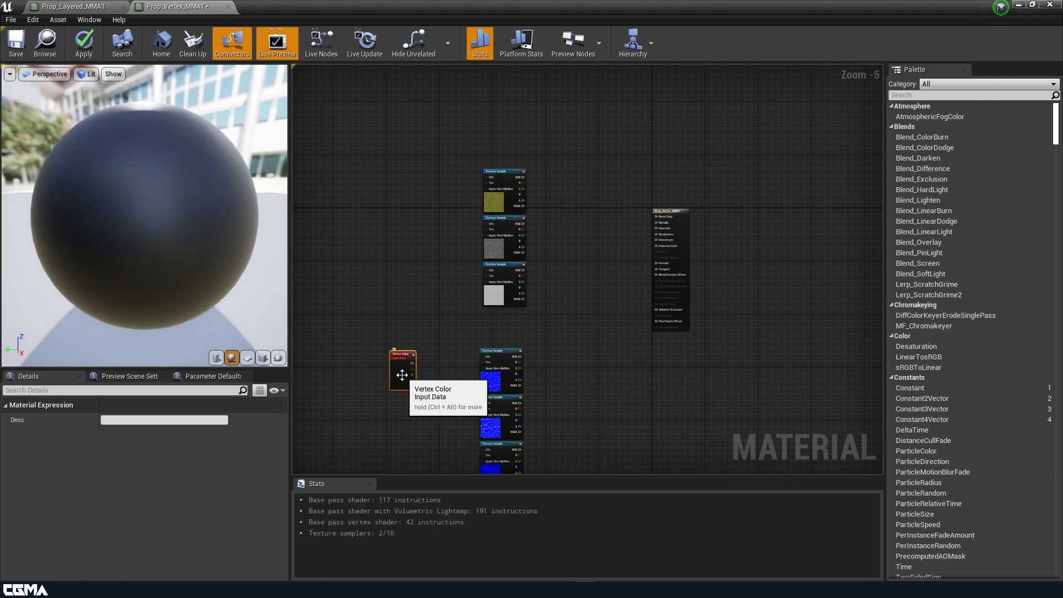
Move the three diffuse texture samples together to the left, above the Vertex Color node.
scroll(402, 375, "up", 4)
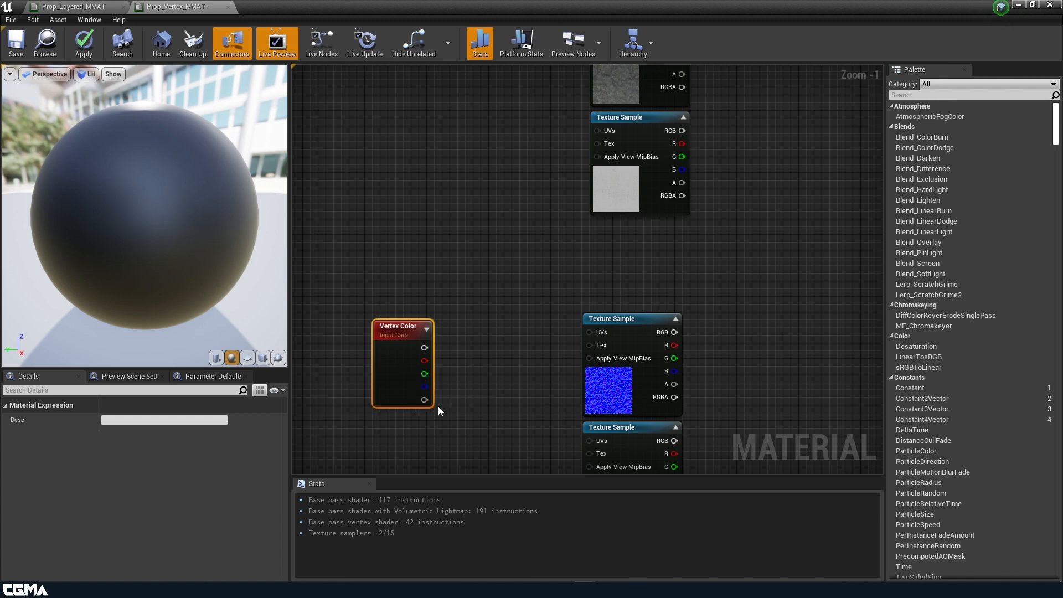
scroll(477, 375, "down", 4)
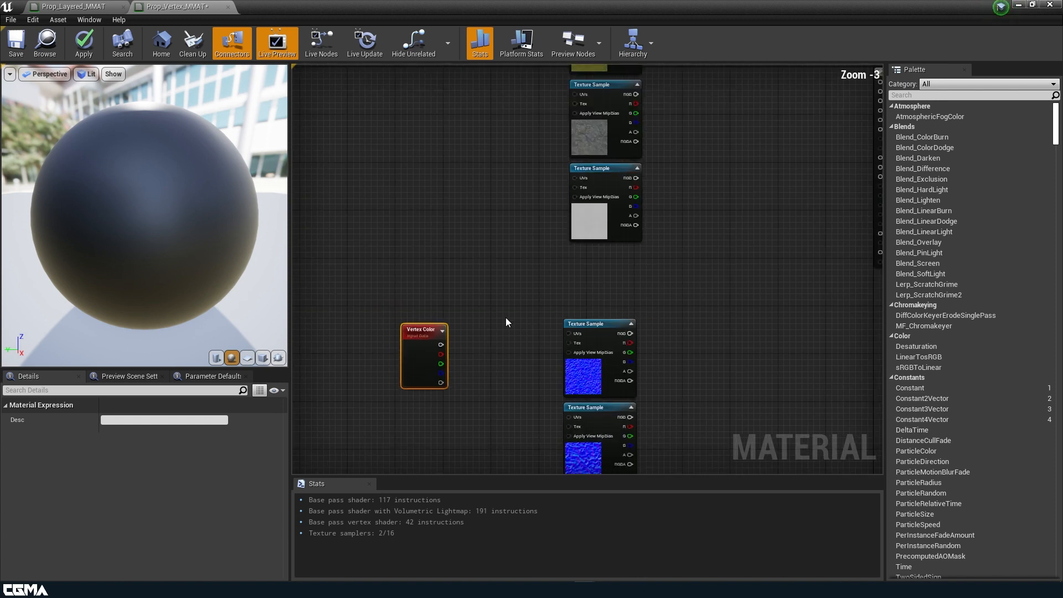
left_click_drag(505, 183, 409, 273)
right_click_drag(510, 345, 585, 317)
scroll(588, 294, "up", 2)
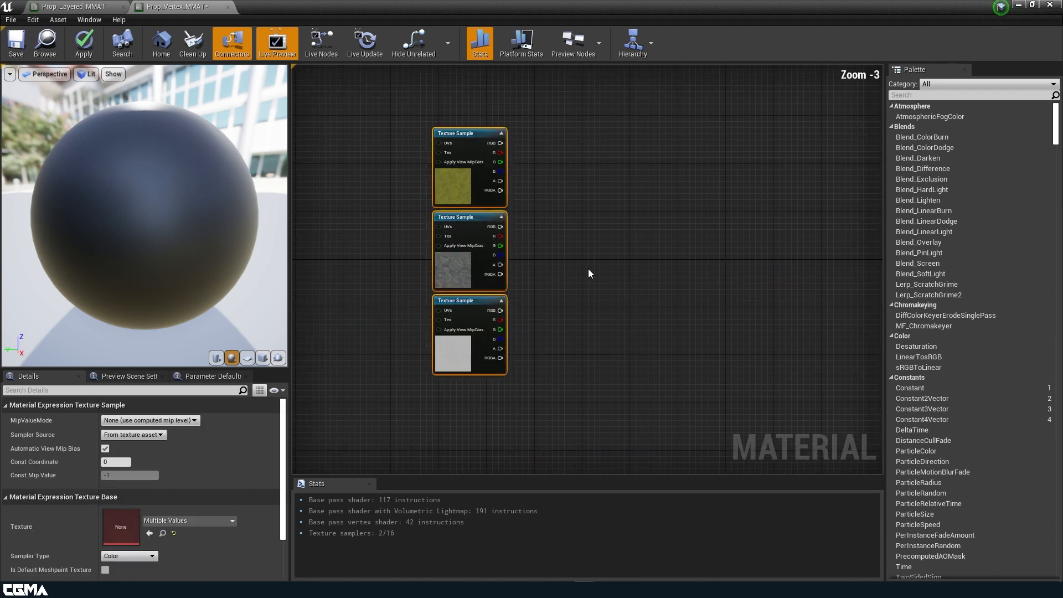
Add three Lerp nodes in a diagonal row to the right of the diffuse texture samples.
left_click(583, 172)
left_click(725, 315)
scroll(686, 340, "down", 1)
right_click_drag(665, 325, 668, 289)
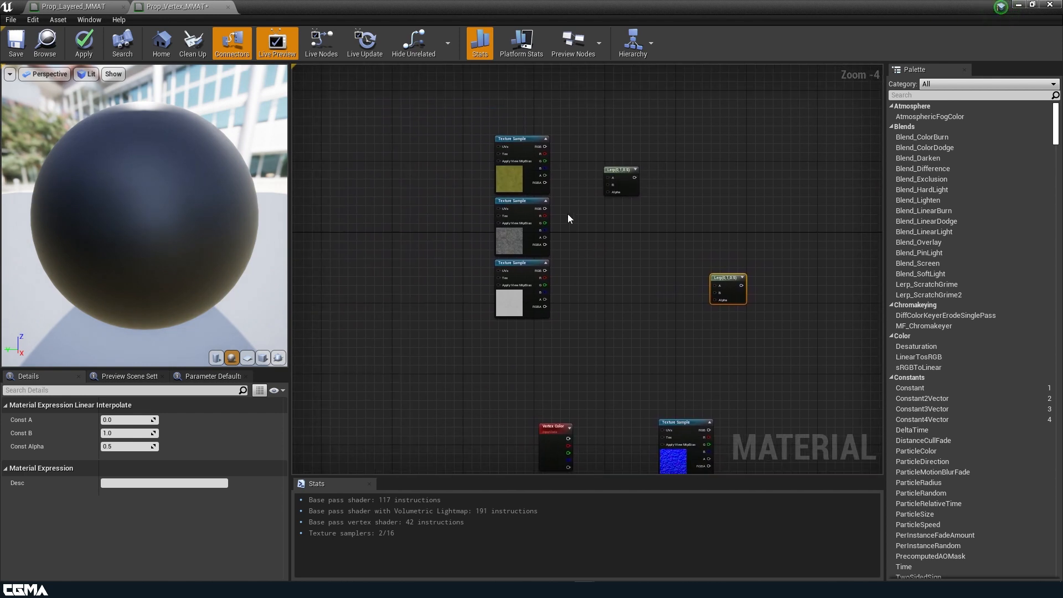
scroll(554, 190, "up", 3)
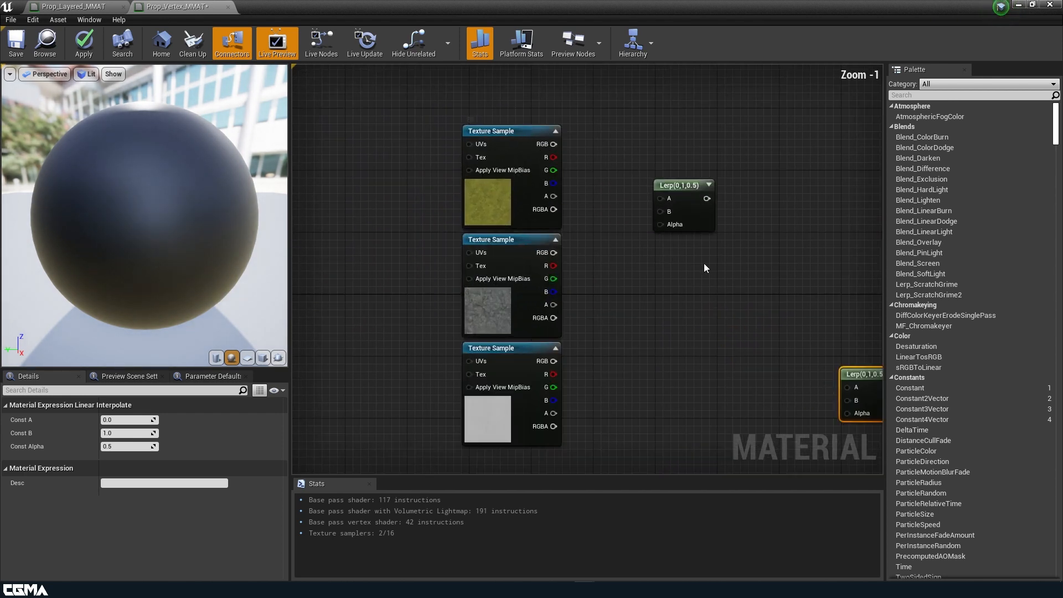
left_click(768, 291)
Wire the moss diffuse RGB into the first Lerp's A and B, and the vertex color's red channel into its Alpha.
left_click_drag(554, 144, 661, 211)
right_click_drag(644, 296, 650, 161)
scroll(605, 360, "down", 2)
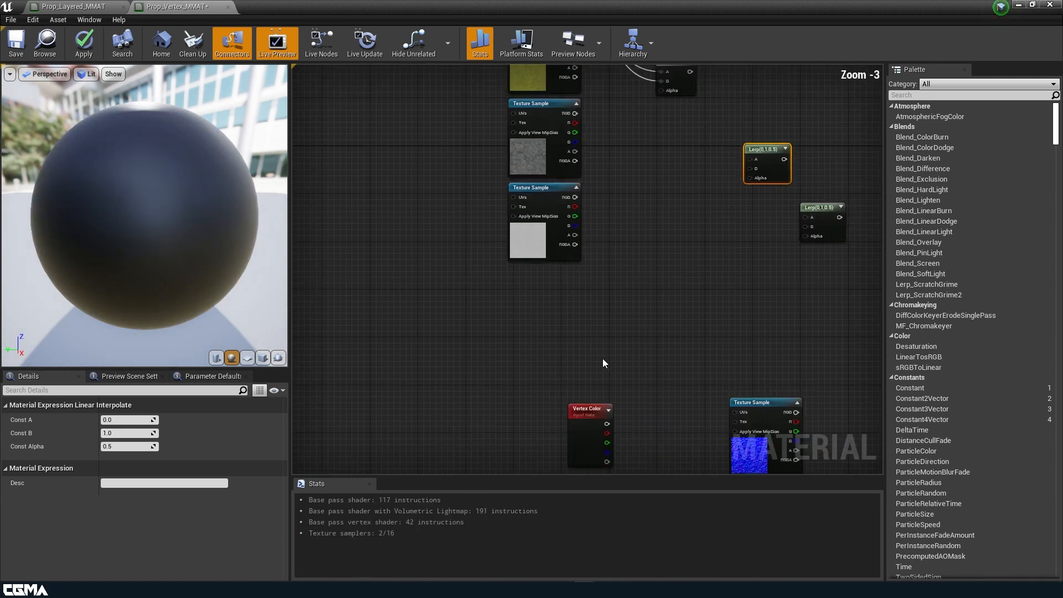
left_click_drag(607, 433, 660, 98)
right_click_drag(666, 180, 553, 260)
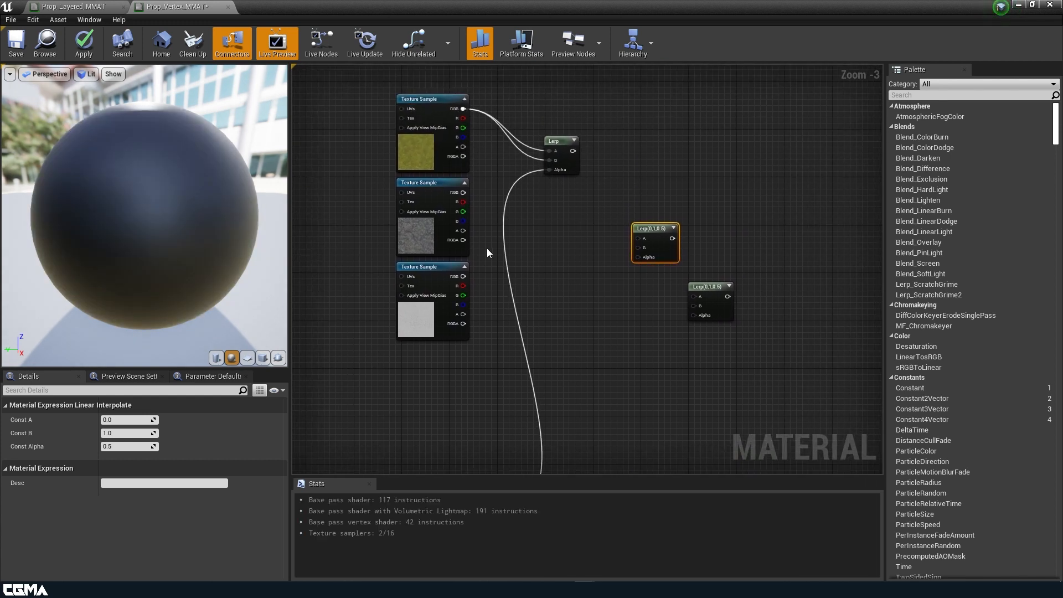
Feed the second Lerp with the first Lerp as A, the rock diffuse RGB as B and the vertex color's green channel as Alpha.
scroll(486, 248, "up", 1)
left_click_drag(582, 139, 651, 237)
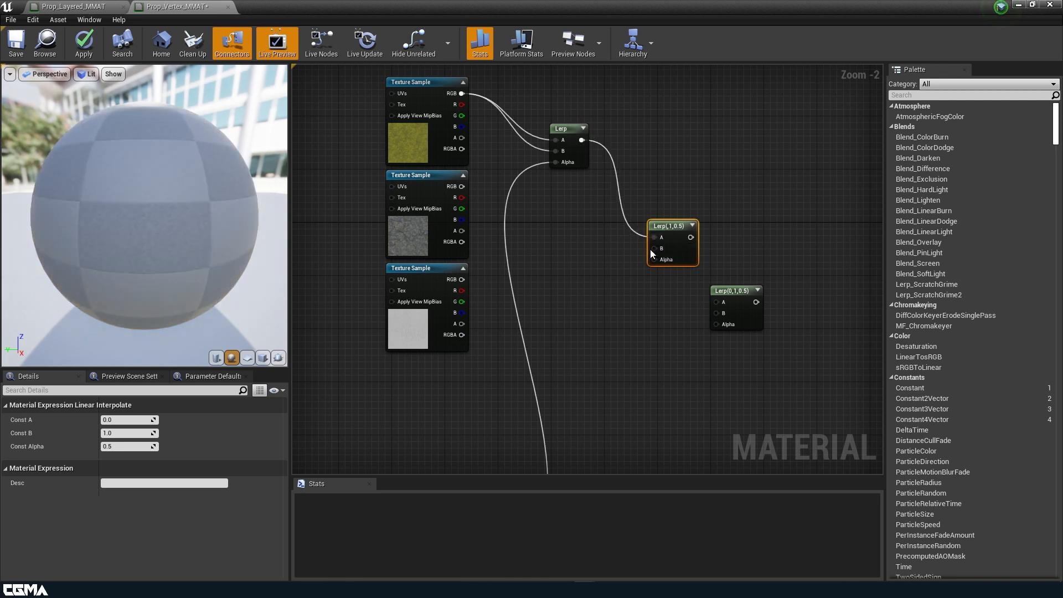
right_click_drag(601, 317, 628, 231)
left_click_drag(488, 100, 680, 161)
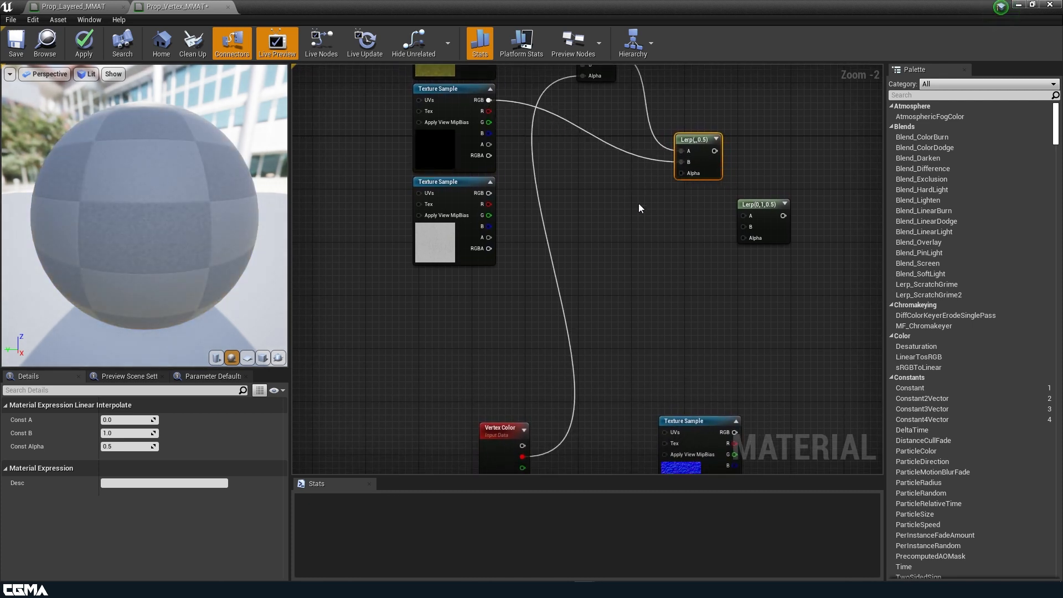
left_click_drag(522, 467, 681, 137)
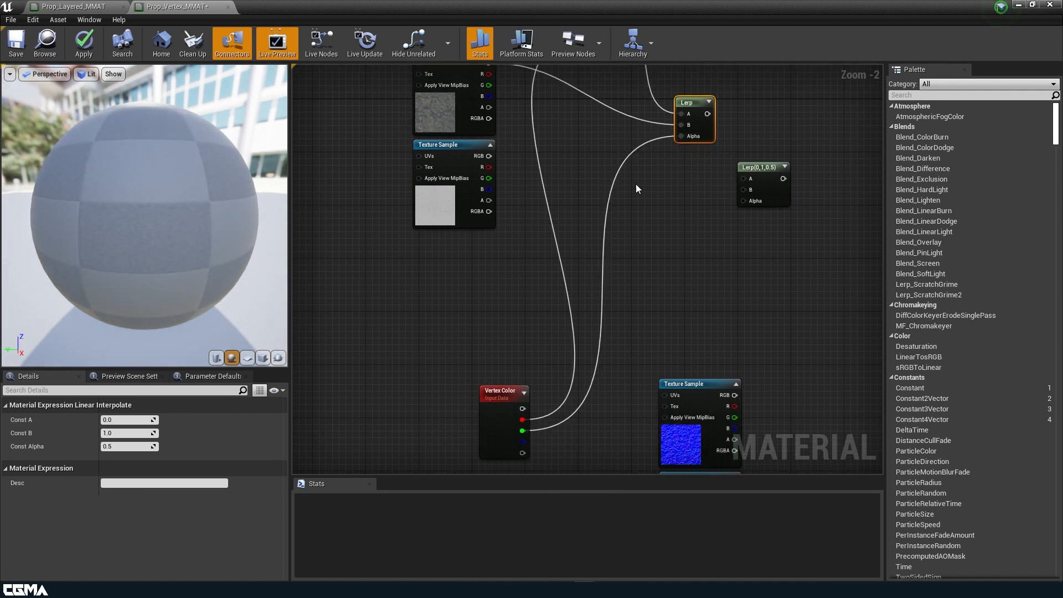
Blend the second Lerp with the concrete diffuse in the third Lerp by the vertex color's blue channel, and connect the result to Base Color.
left_click_drag(522, 441, 750, 203)
left_click_drag(488, 155, 748, 188)
left_click_drag(707, 114, 744, 179)
right_click_drag(754, 251, 519, 283)
left_click_drag(534, 206, 769, 145)
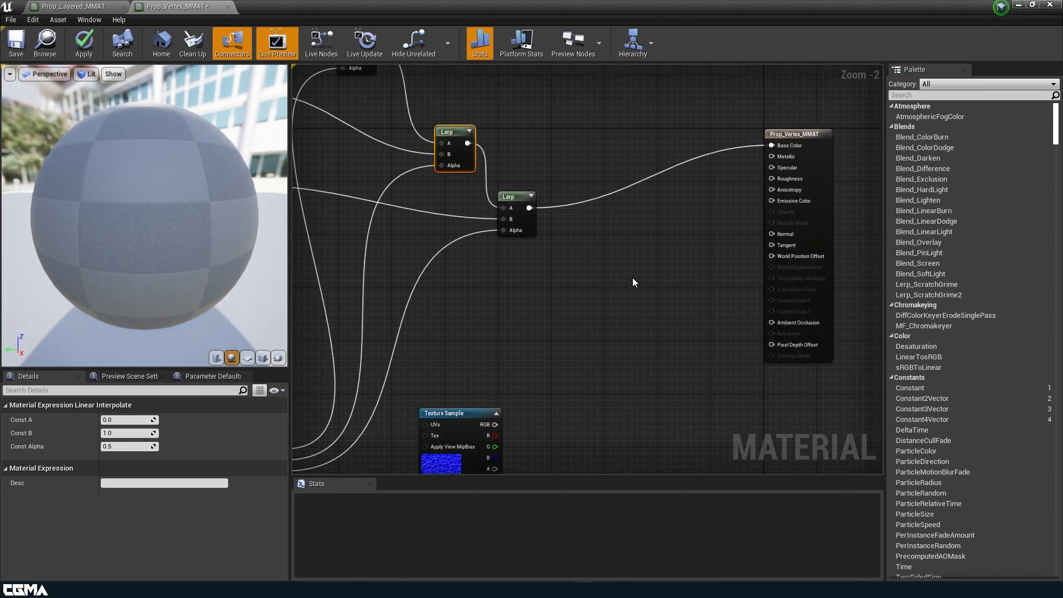
Move the three normal texture samples together into a column beneath the Vertex Color node, in line with the diffuse samples.
right_click_drag(634, 282, 688, 173)
scroll(641, 380, "down", 2)
left_click_drag(594, 444, 537, 273)
left_click_drag(537, 274, 605, 183)
right_click_drag(675, 200, 618, 256)
scroll(626, 302, "up", 2)
scroll(606, 247, "down", 1)
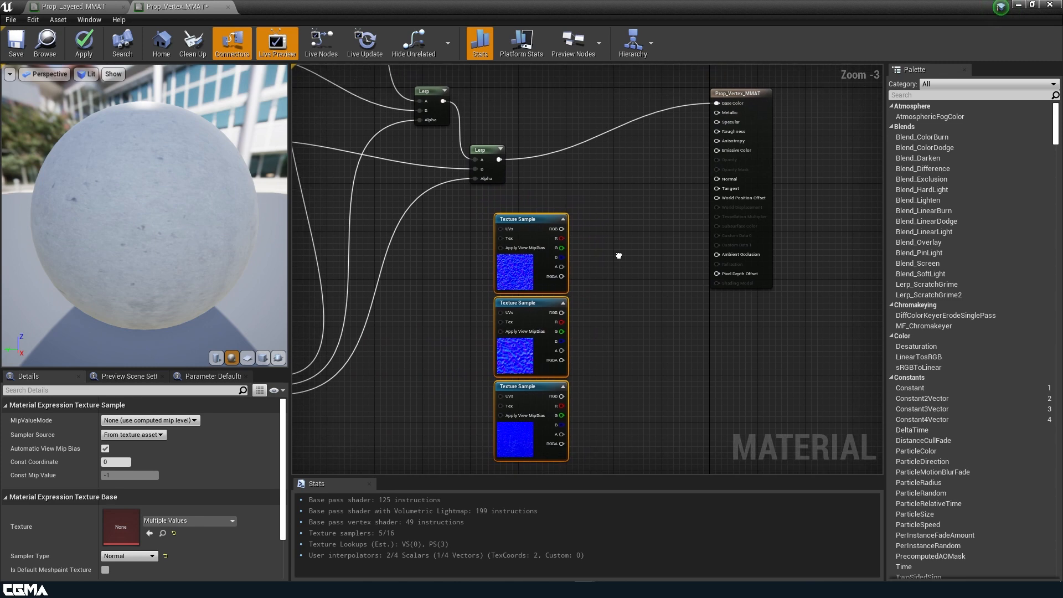
scroll(622, 276, "down", 2)
right_click_drag(570, 371, 649, 334)
left_click_drag(641, 333, 464, 421)
Duplicate the chain of three Lerp nodes and place the copy to the right of the normal texture samples.
left_click(661, 221)
right_click_drag(661, 230, 670, 308)
left_click_drag(663, 265, 548, 122)
key("ctrl+v")
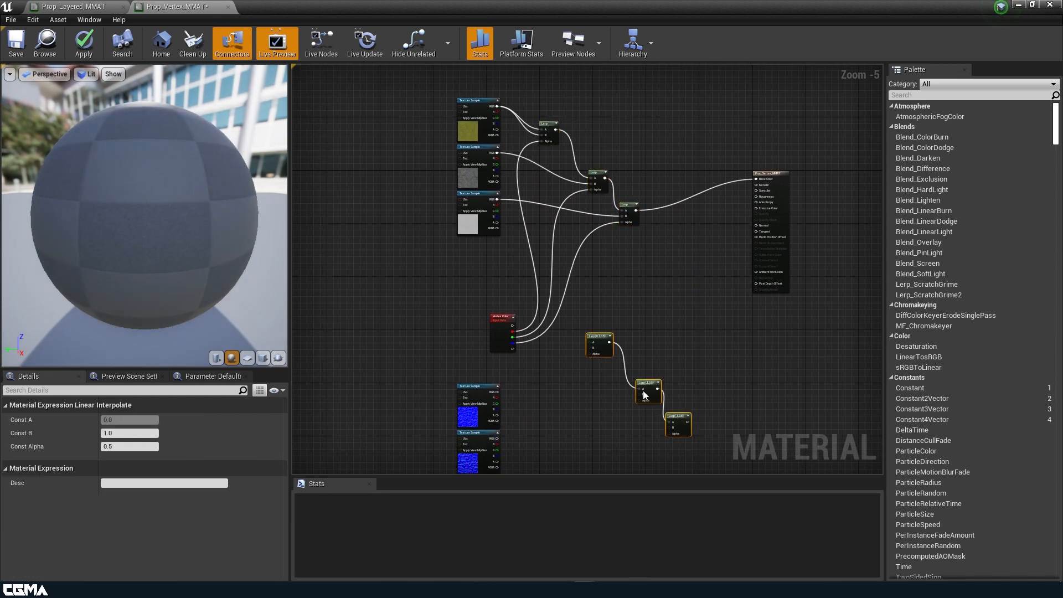
Wire the moss normal RGB into the first copied Lerp's A and B, and the vertex color's red channel into its Alpha.
scroll(609, 367, "up", 2)
right_click_drag(591, 367, 501, 290)
left_click_drag(461, 287, 634, 199)
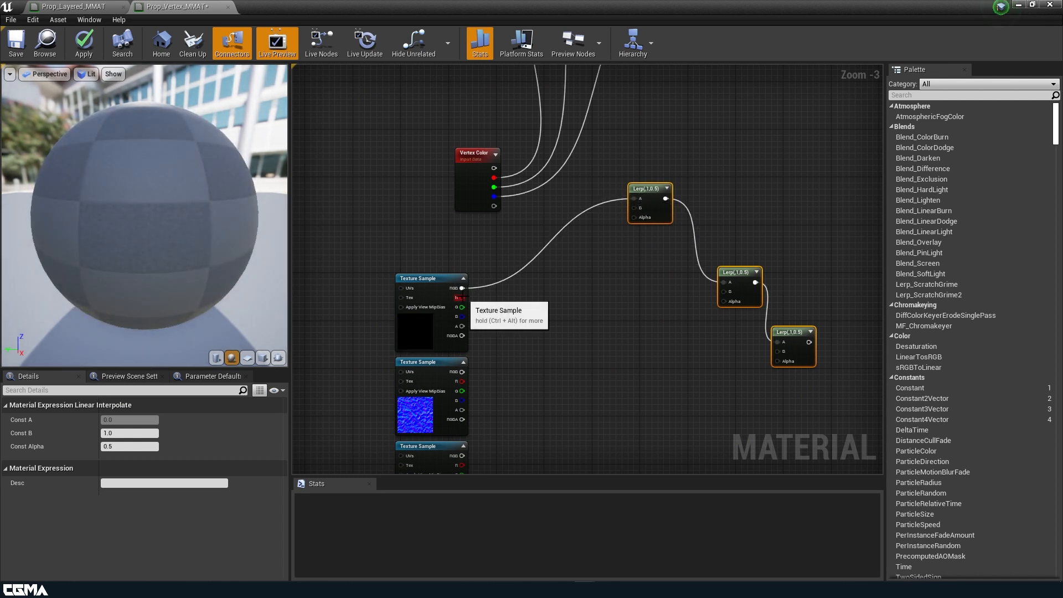
left_click_drag(463, 288, 635, 207)
left_click_drag(494, 177, 634, 217)
Wire green and blue vertex channels into the second and third copied Lerps' Alphas, and the rock and concrete normals into their B inputs.
left_click_drag(492, 187, 723, 301)
left_click_drag(494, 196, 780, 366)
right_click_drag(645, 366, 598, 265)
left_click_drag(419, 267, 682, 197)
left_click_drag(419, 350, 735, 248)
Connect the last copied Lerp's output to the material's Normal input, and apply and save the material.
right_click_drag(690, 275, 401, 401)
scroll(450, 380, "down", 1)
right_click_drag(489, 307, 555, 356)
left_click_drag(528, 415, 633, 153)
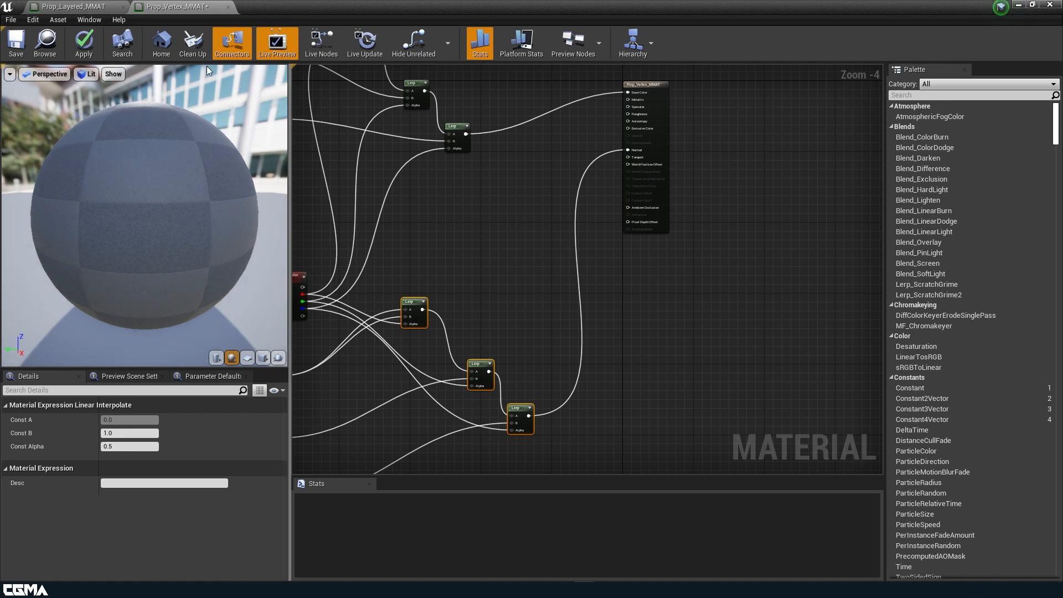
left_click(82, 46)
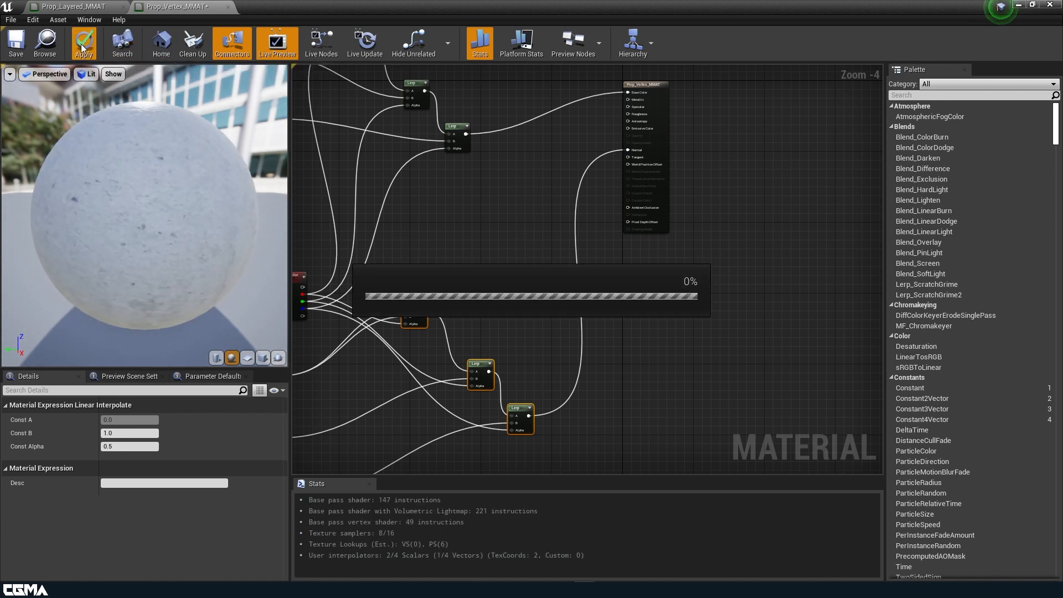
left_click(16, 44)
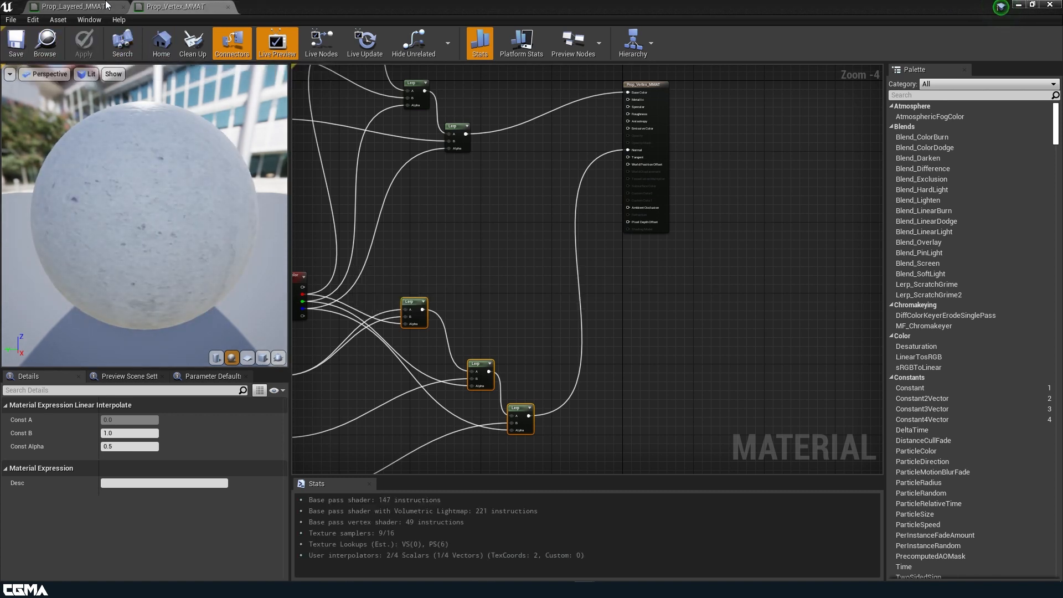
Create a material instance of Prop_Vertex_MMAT in the Content Materials folder and name it Boulder_Vert_IMAT.
left_click(74, 7)
left_click(1017, 4)
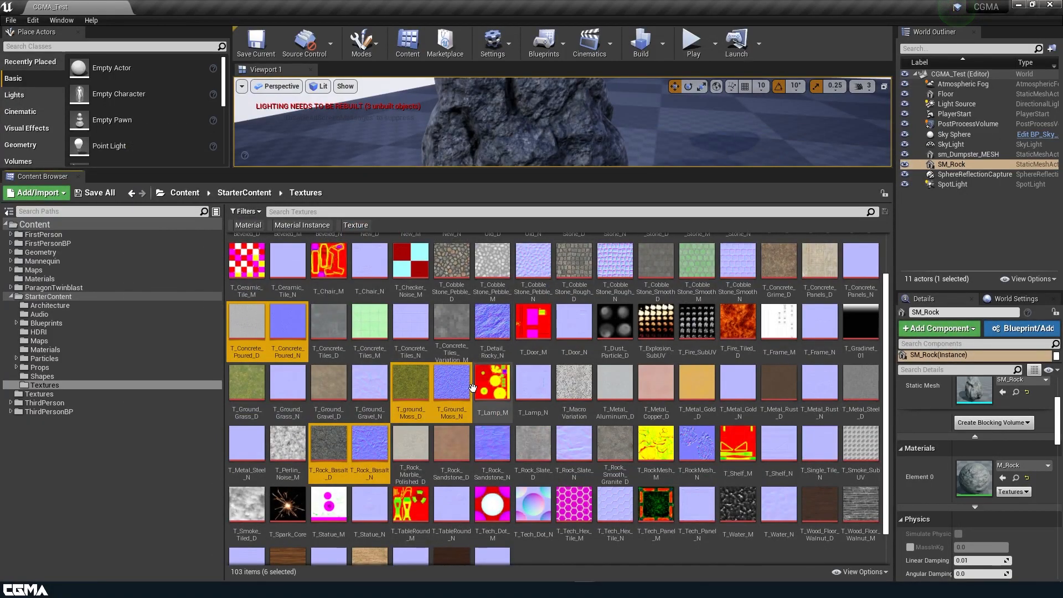
left_click(250, 196)
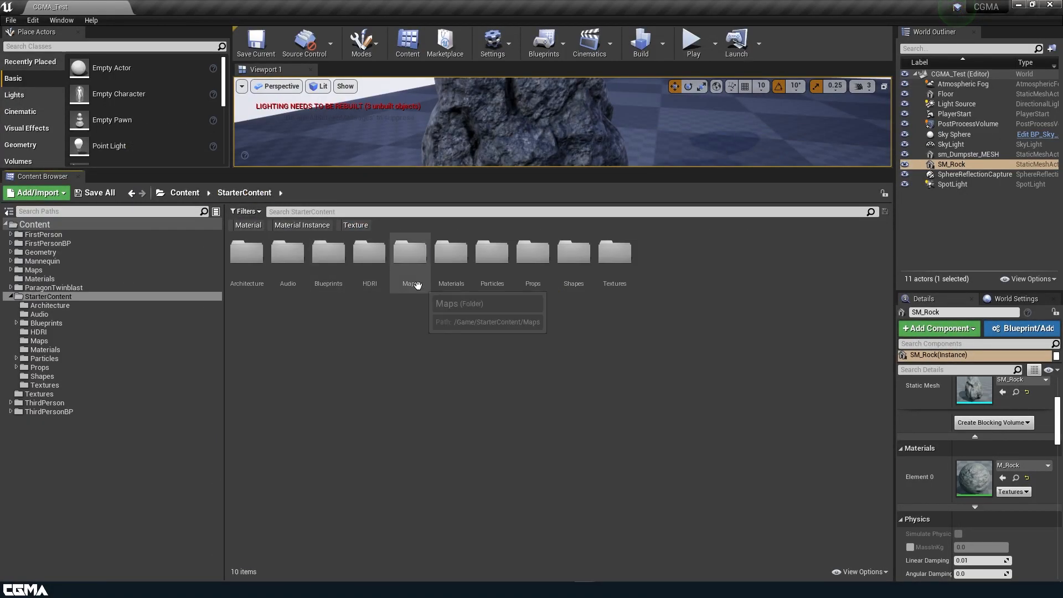
double_click(452, 258)
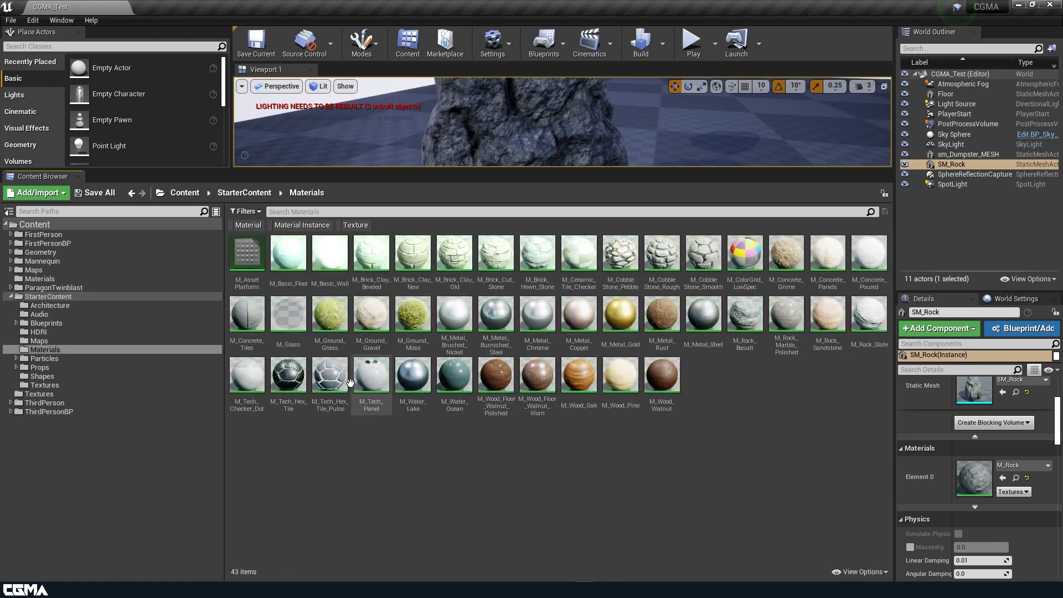
left_click(39, 278)
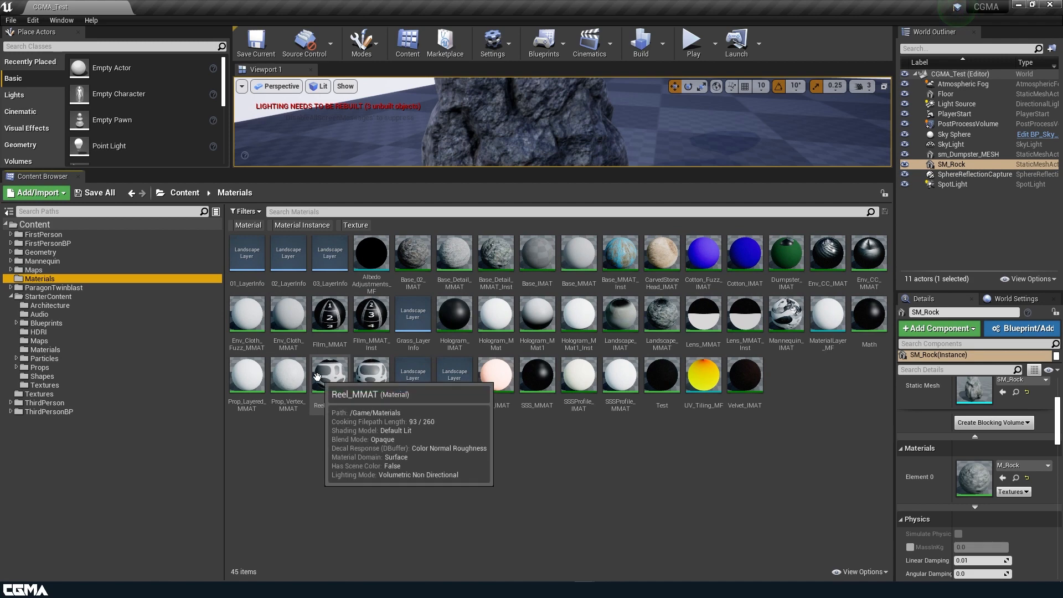
right_click(285, 374)
left_click(344, 107)
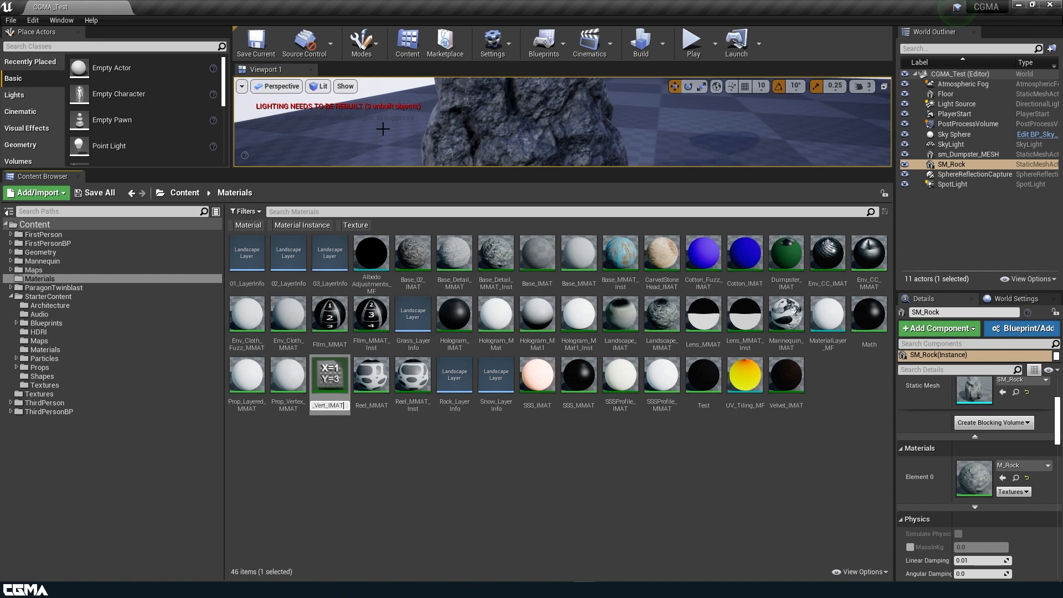
type("Boulder_Vert_IMAT")
key("Return")
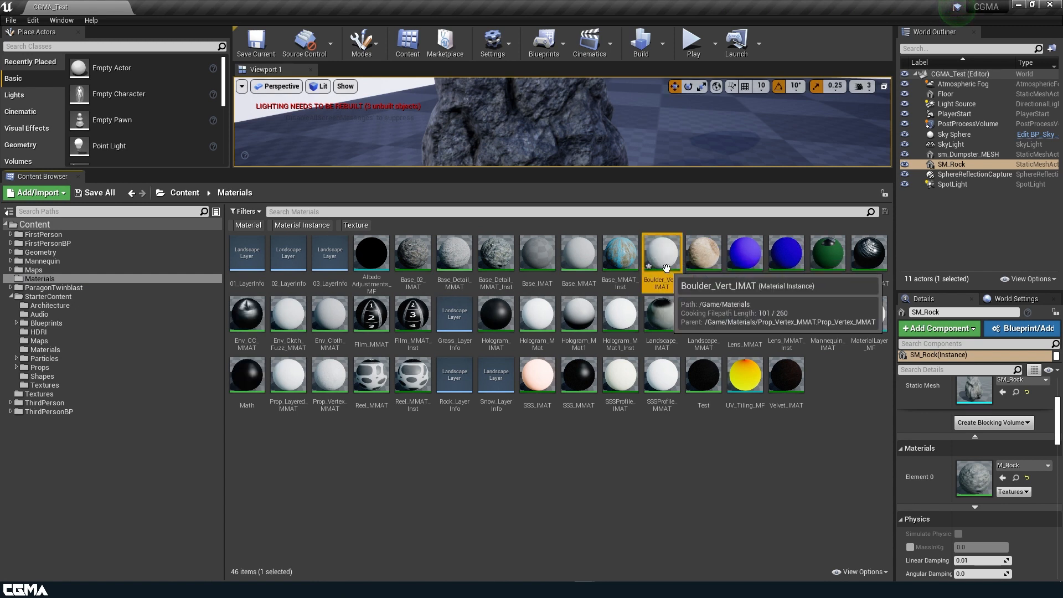
Assign Boulder_Vert_IMAT to SM_Rock's material Element 0 and save the instance and the level.
left_click_drag(661, 256, 947, 465)
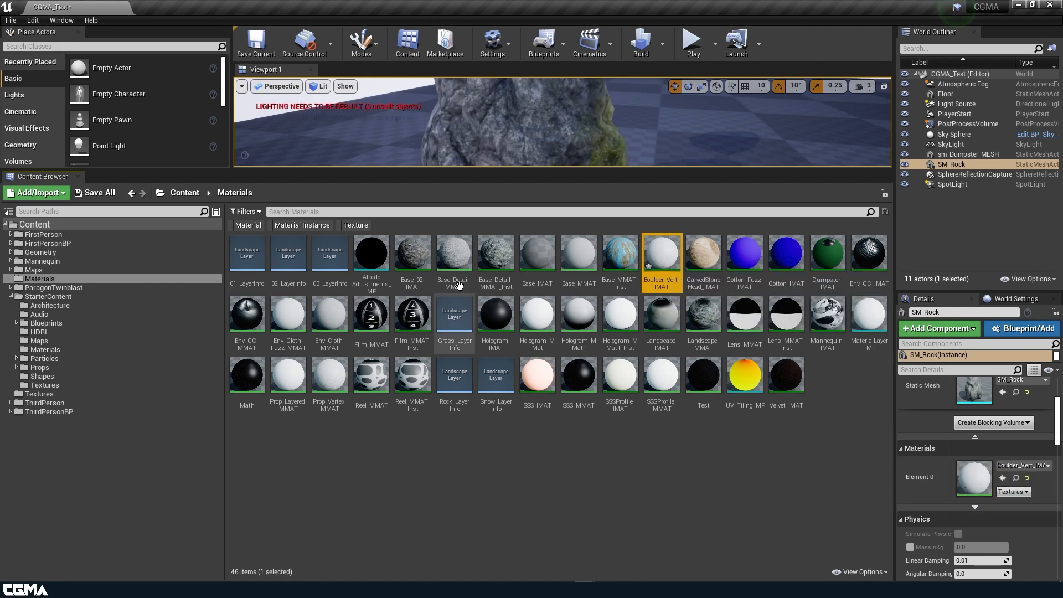
left_click(99, 192)
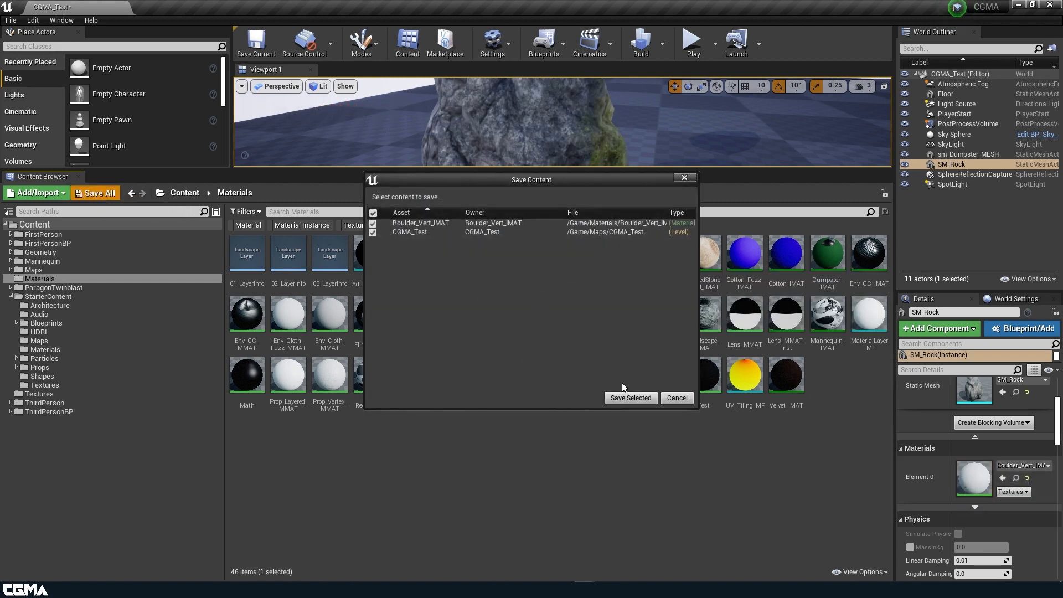
left_click(631, 398)
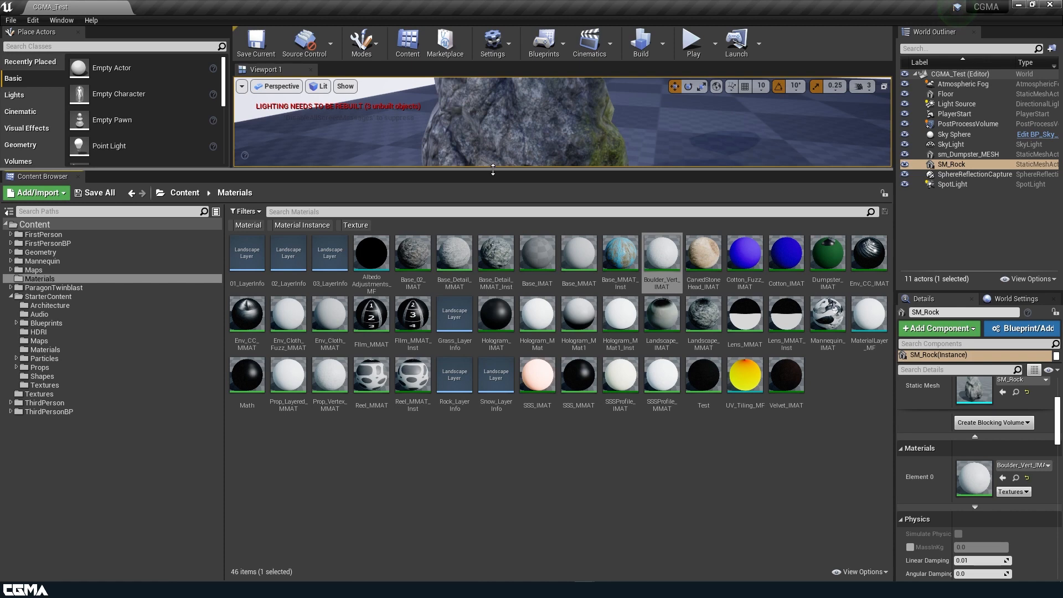
Enlarge the level viewport and switch to Mesh Paint mode with the rock selected.
left_click_drag(496, 180, 497, 404)
left_click_drag(451, 311, 208, 138, "alt")
scroll(453, 236, "down", 3)
left_click_drag(454, 236, 444, 230, "alt")
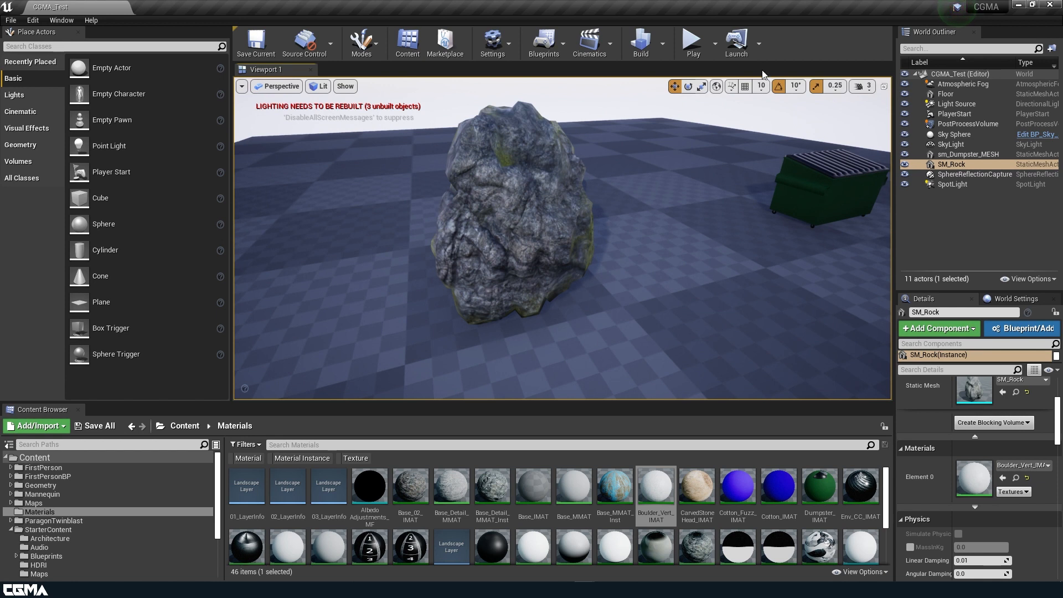
left_click(368, 52)
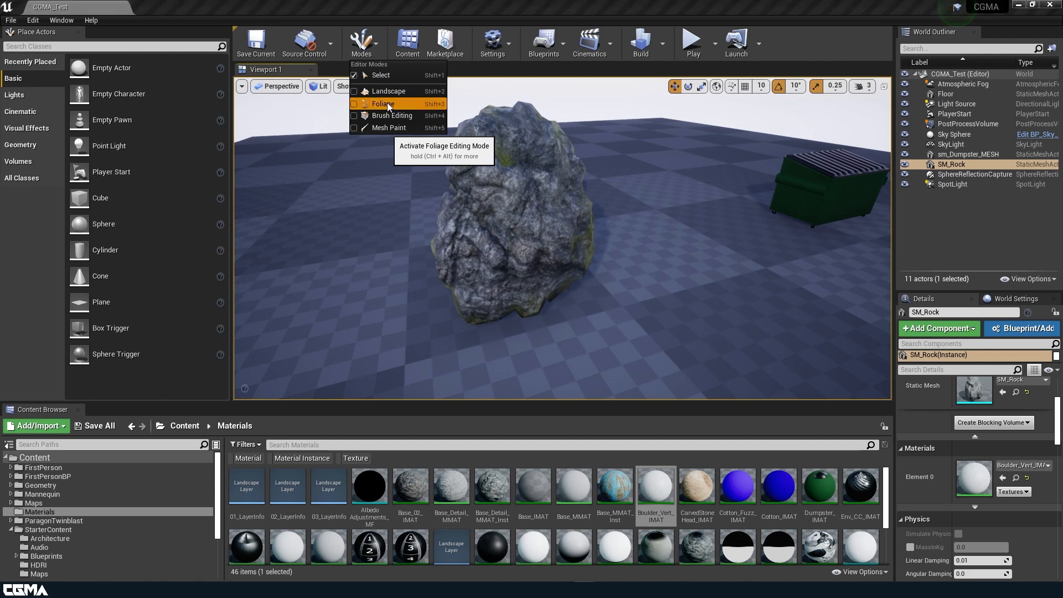
left_click(389, 128)
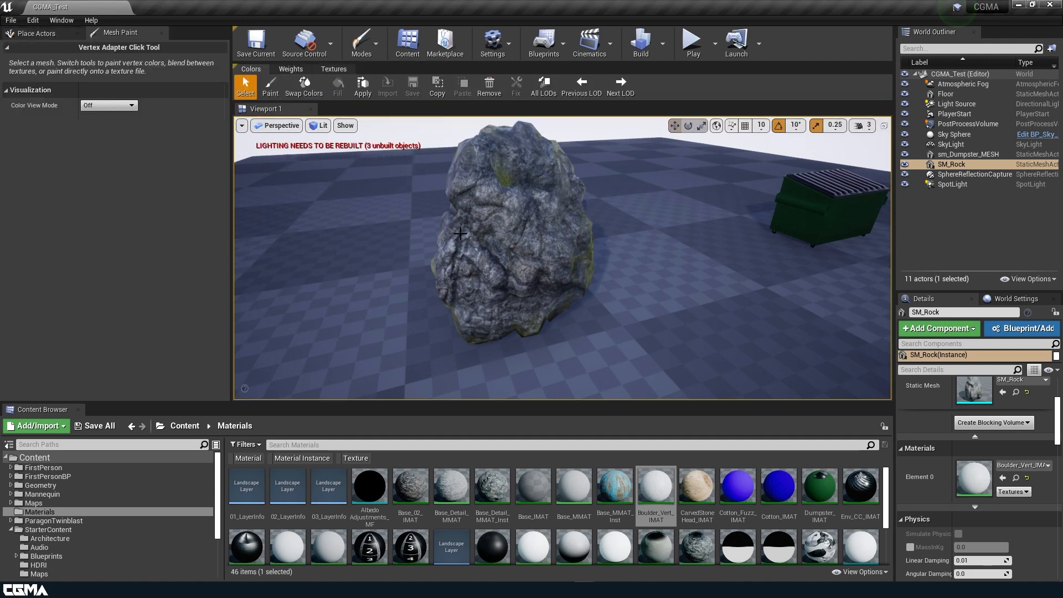
left_click(527, 200)
scroll(507, 202, "down", 3)
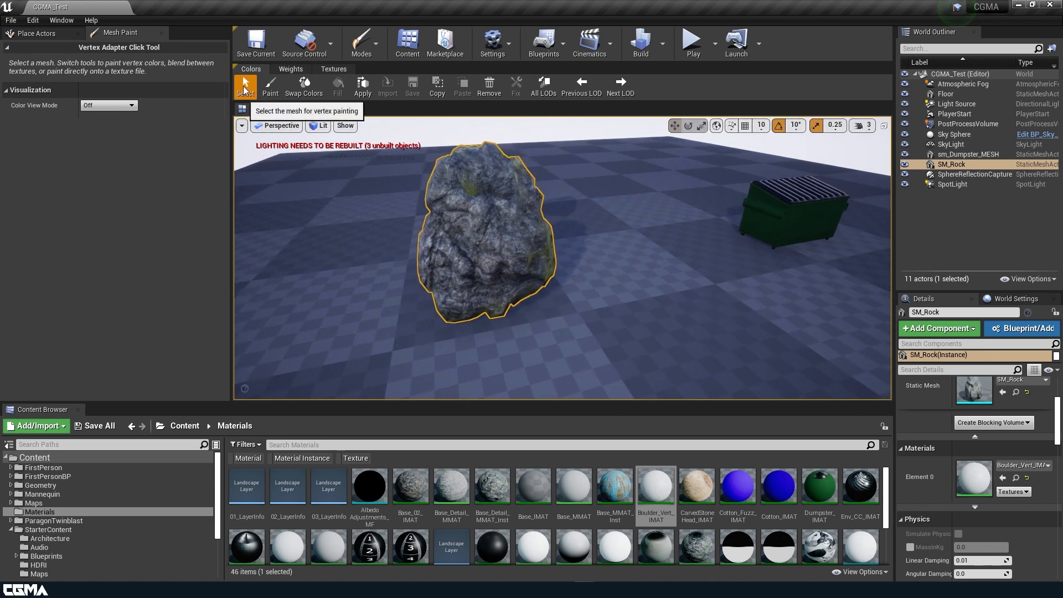
left_click(332, 71)
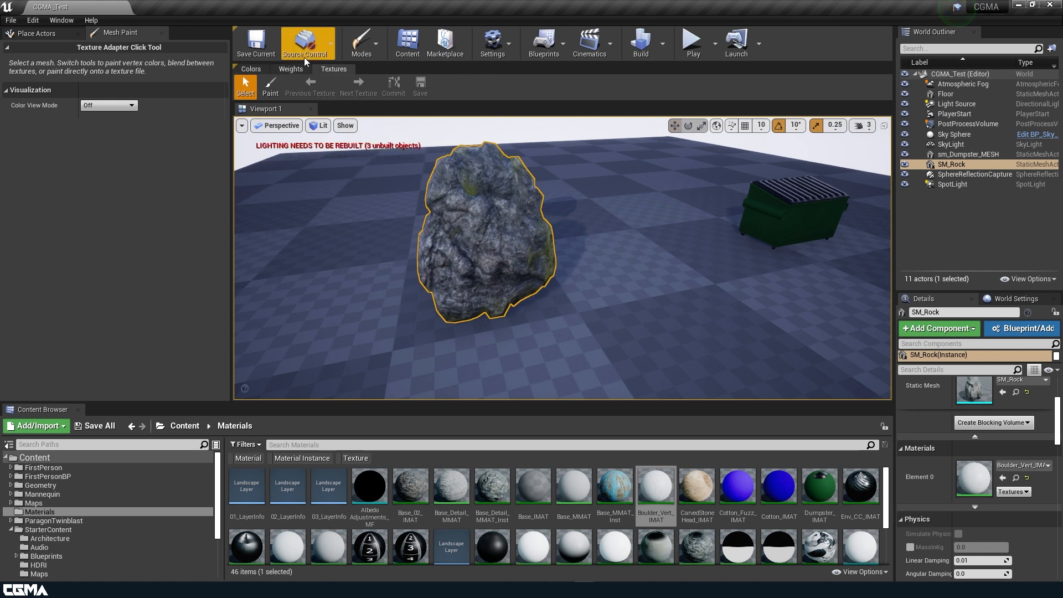
left_click(249, 72)
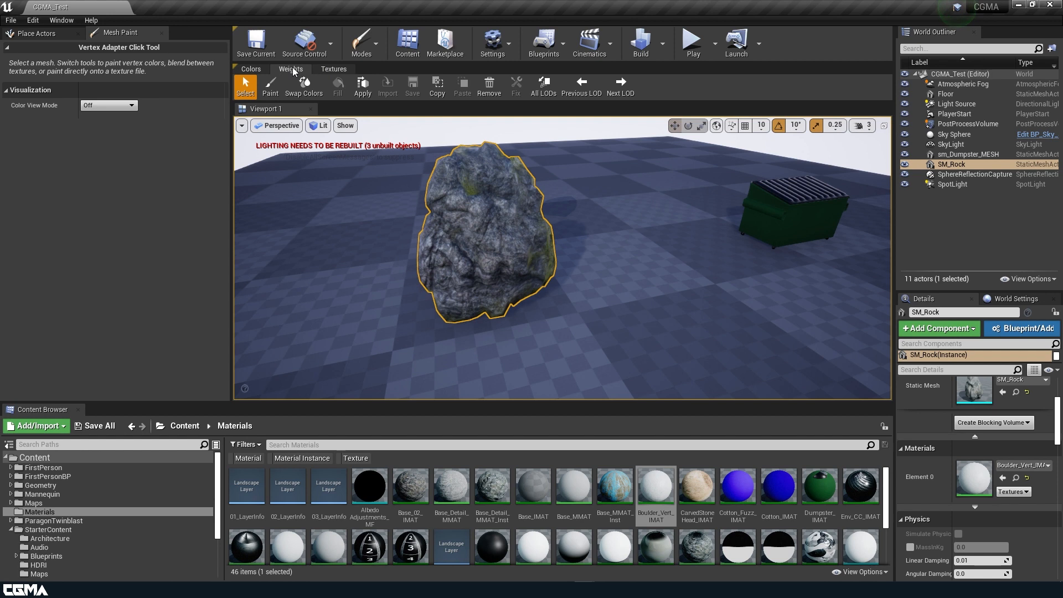
left_click(324, 68)
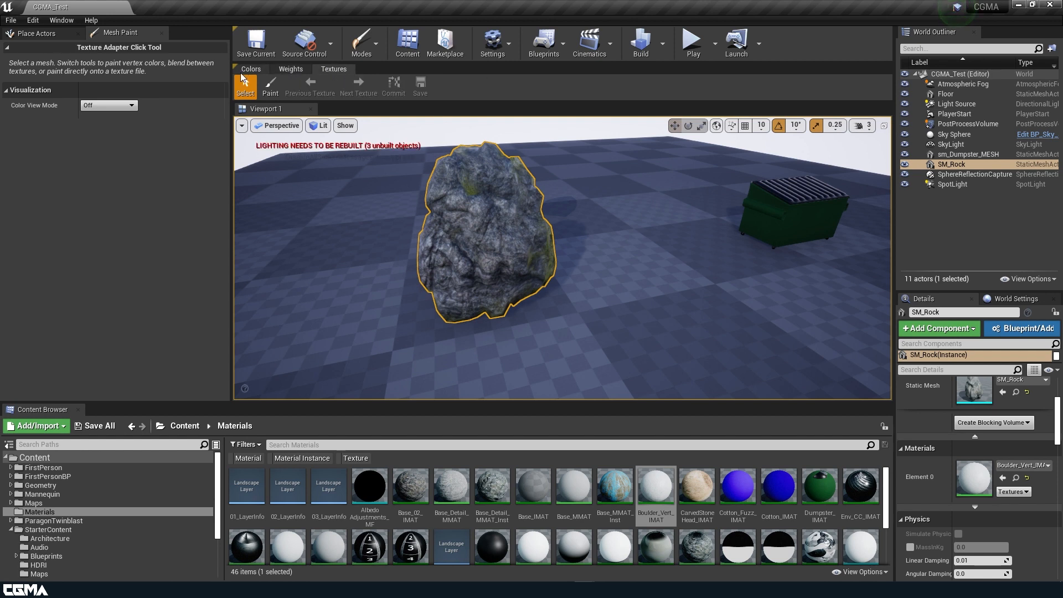
left_click(245, 70)
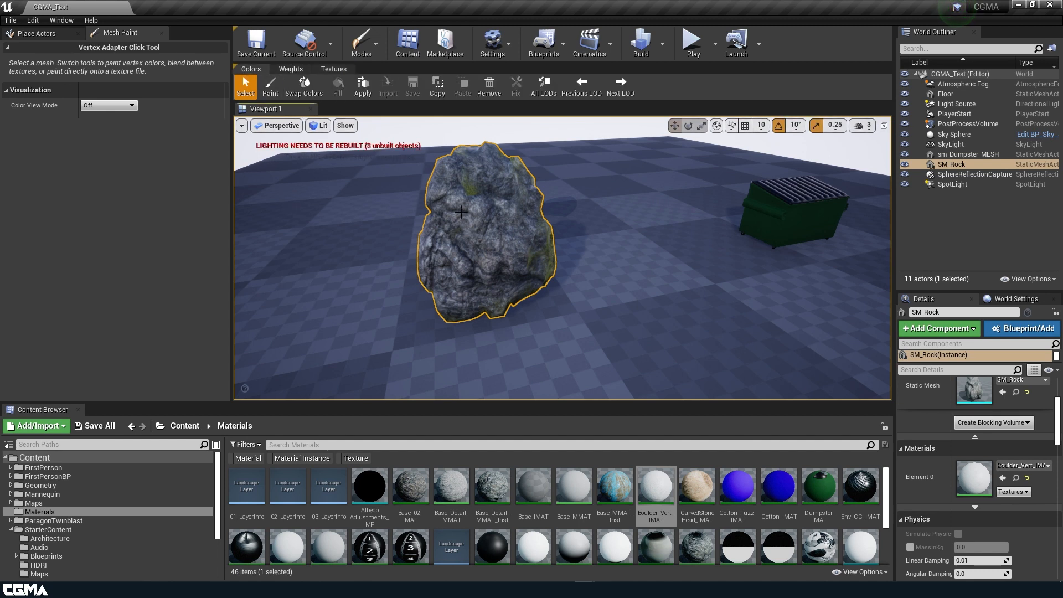
Activate the vertex color Paint tool and set the color view mode to RGB Channels.
left_click(270, 86)
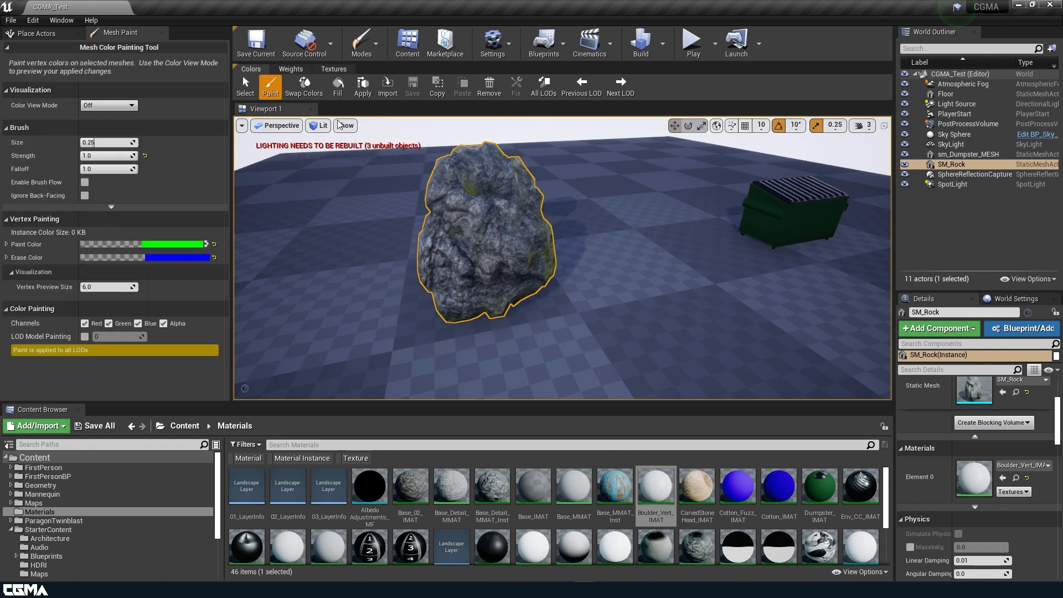
left_click(118, 107)
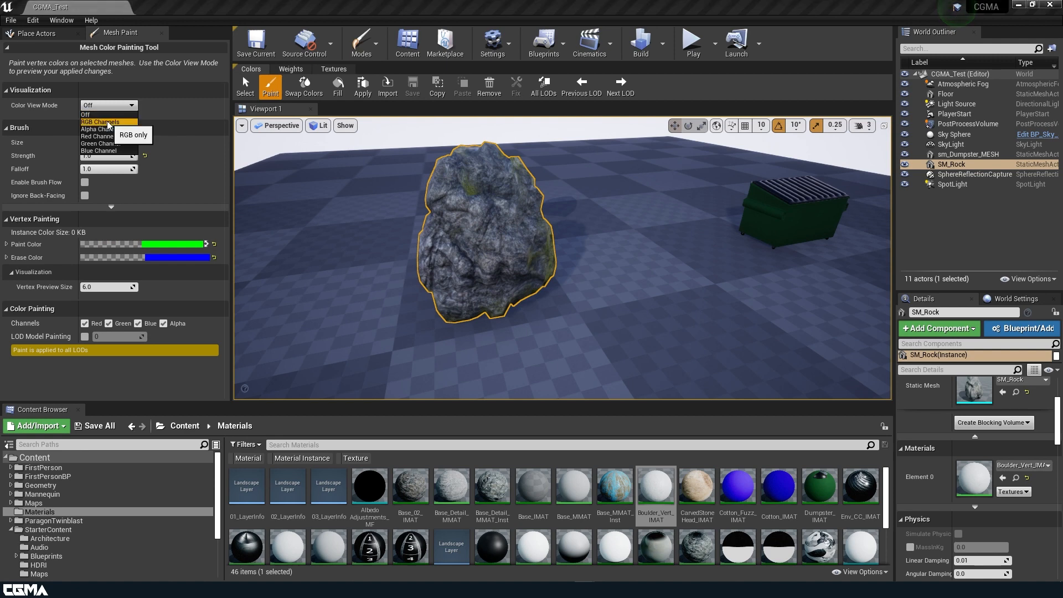
left_click(108, 123)
mouse_move(446, 233)
right_mouse_down()
mouse_move(498, 241)
mouse_move(358, 180)
mouse_move(464, 232)
mouse_move(493, 301)
mouse_move(541, 358)
mouse_move(481, 249)
mouse_move(479, 293)
mouse_move(443, 288)
mouse_move(477, 281)
mouse_move(477, 268)
right_mouse_up()
Set the paint color to black and fill the whole rock's vertex colors with it.
left_click(198, 246)
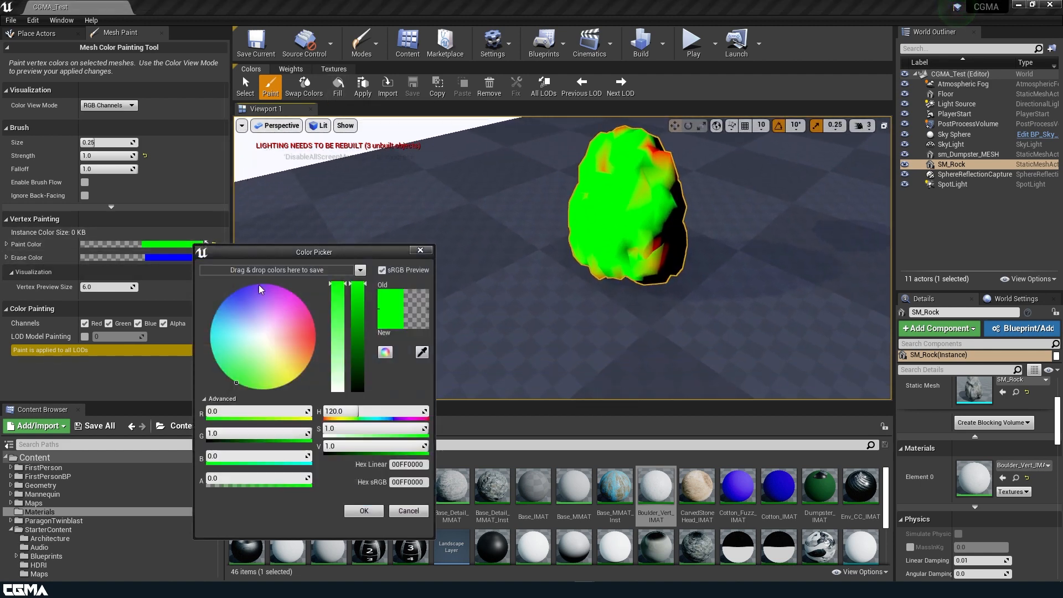
left_click_drag(354, 334, 372, 407)
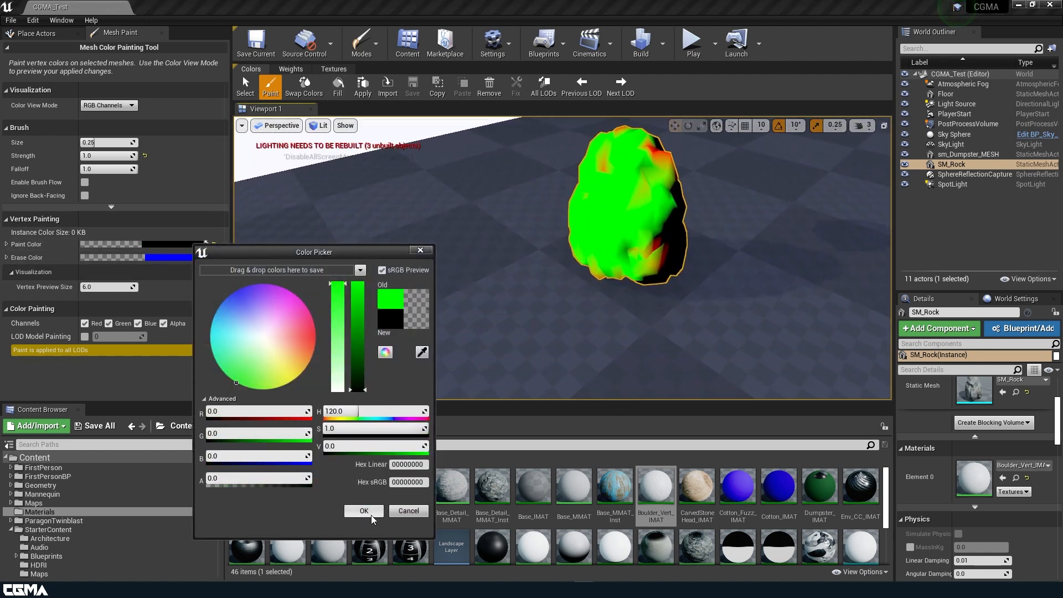
left_click(370, 513)
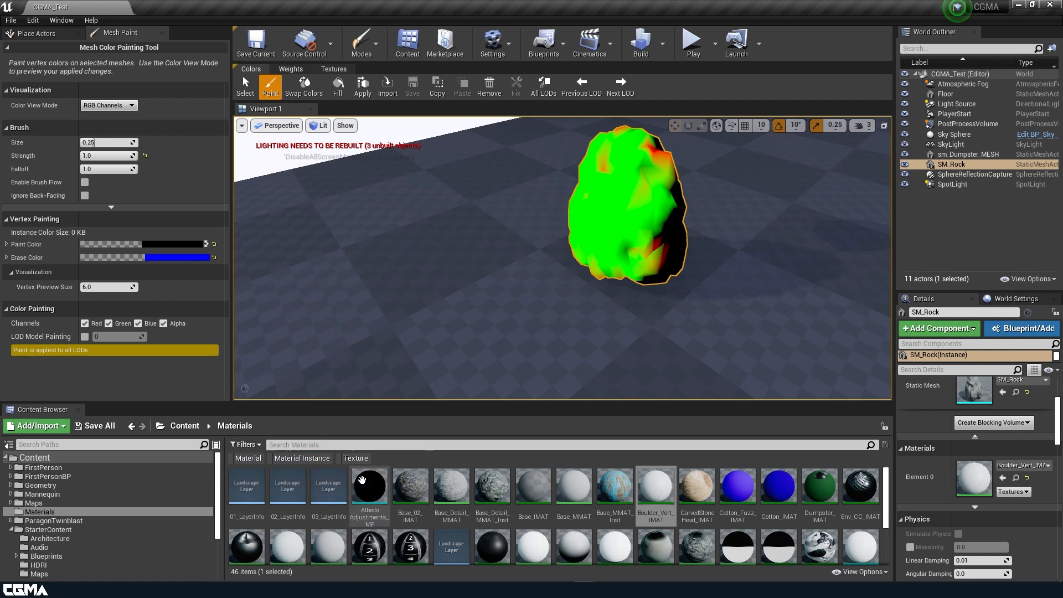
left_click(340, 87)
right_click_drag(385, 156, 400, 146)
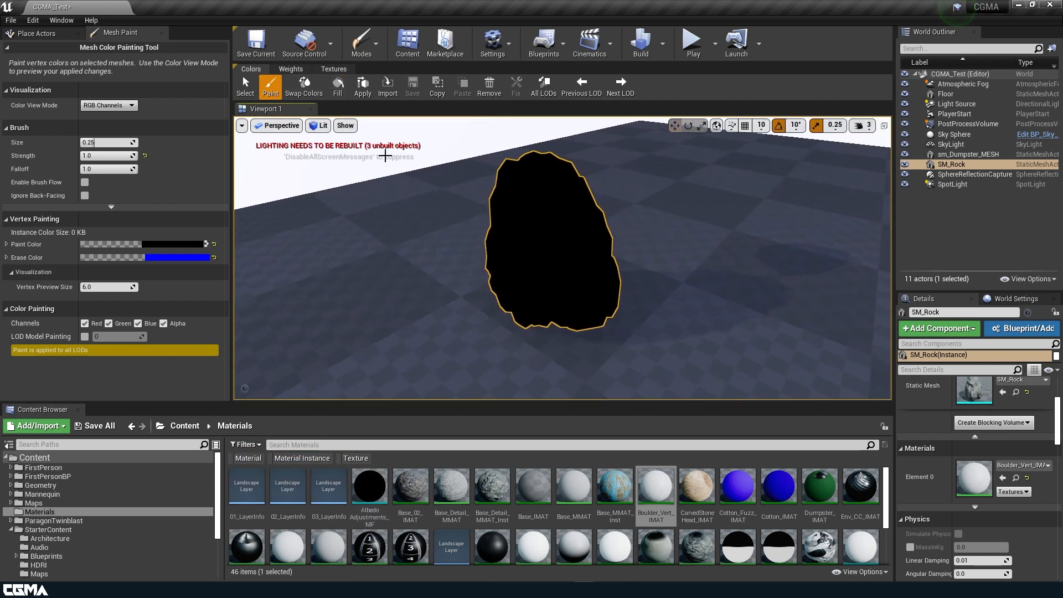
Set the color view mode to Off to view the rock with its material.
left_click(110, 105)
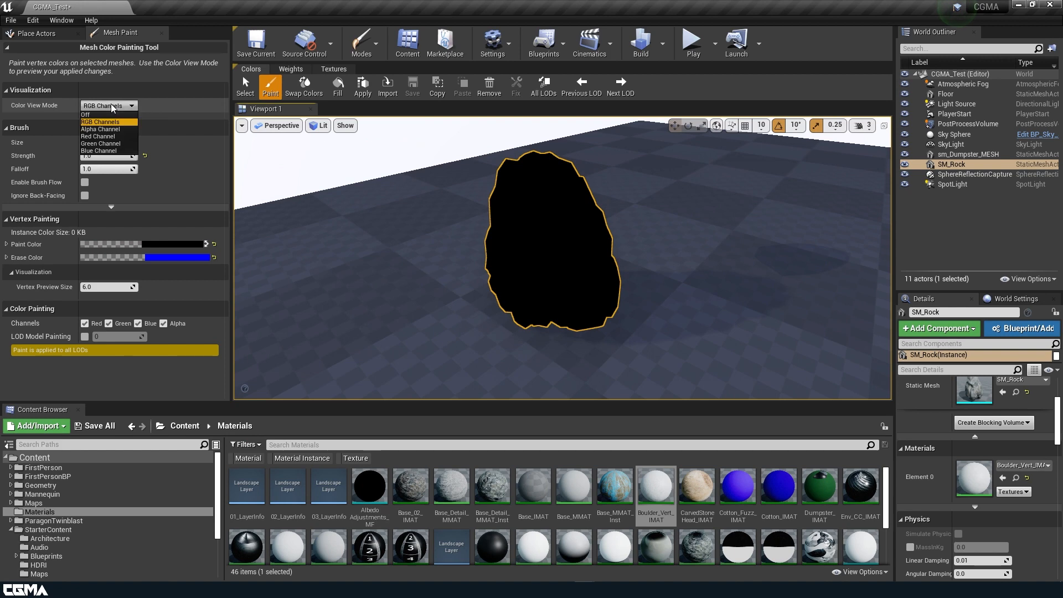
left_click(113, 115)
right_click_drag(287, 190, 361, 217)
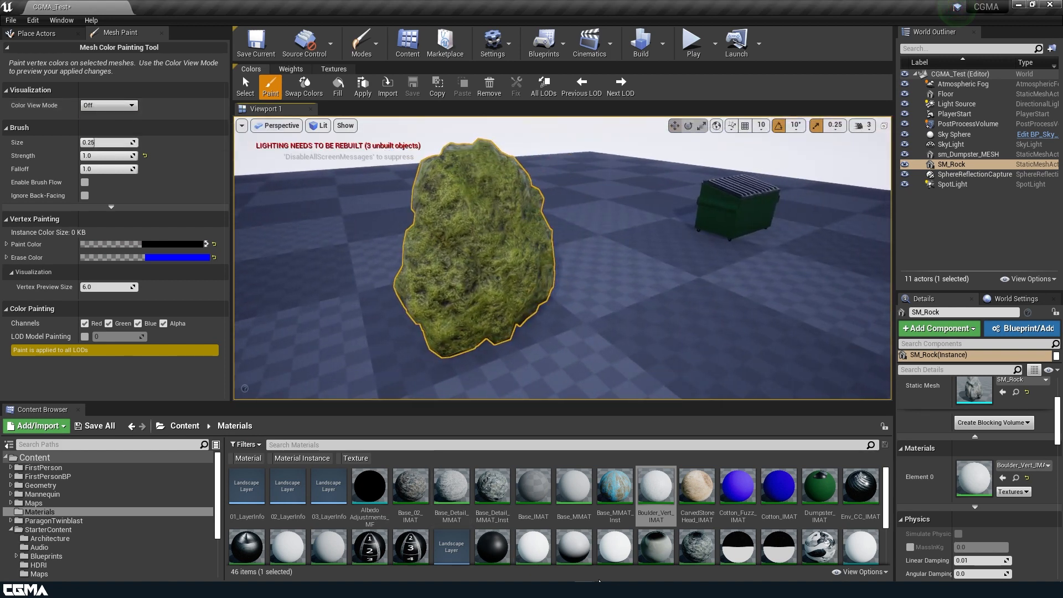
Return to the Prop_Vertex_MMAT graph and examine how the vertex color channels drive the Lerps between the texture samples.
left_click(596, 586)
left_click(623, 537)
right_click_drag(489, 250, 426, 268)
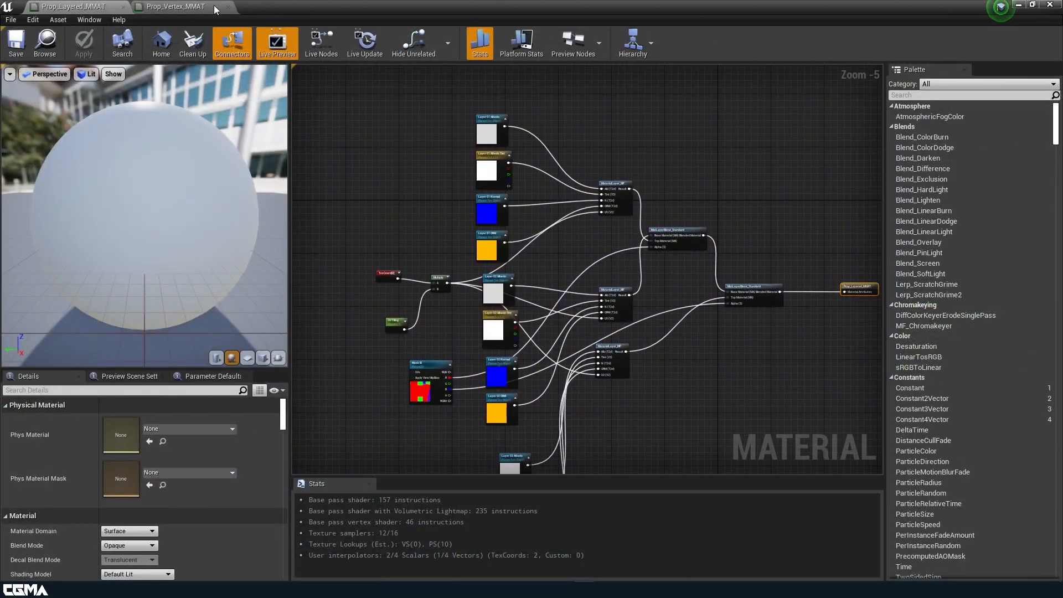
left_click(215, 9)
scroll(579, 266, "up", 6)
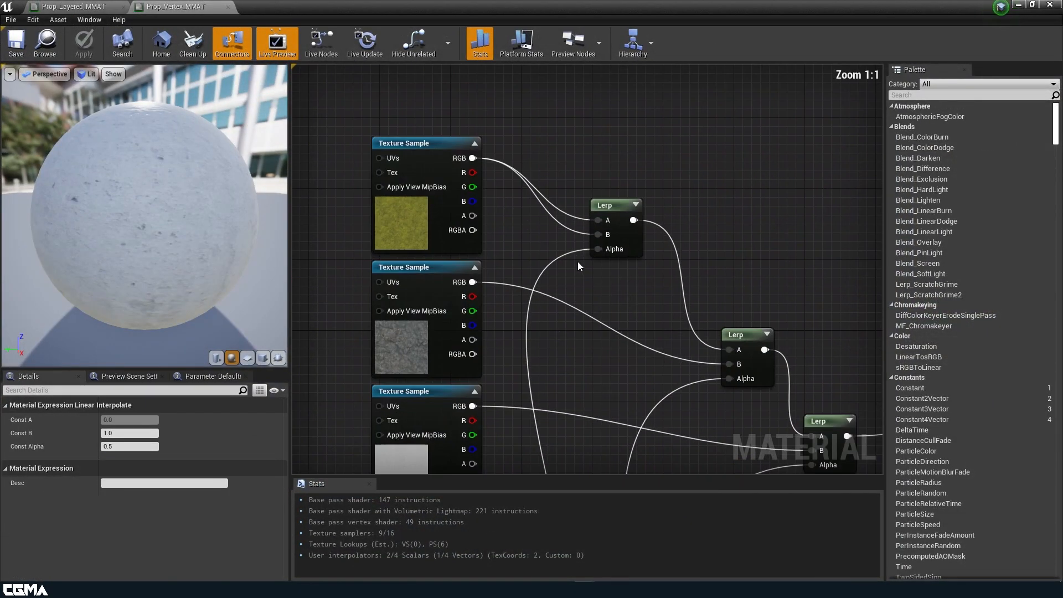
scroll(591, 293, "down", 2)
right_click_drag(568, 213, 501, 109)
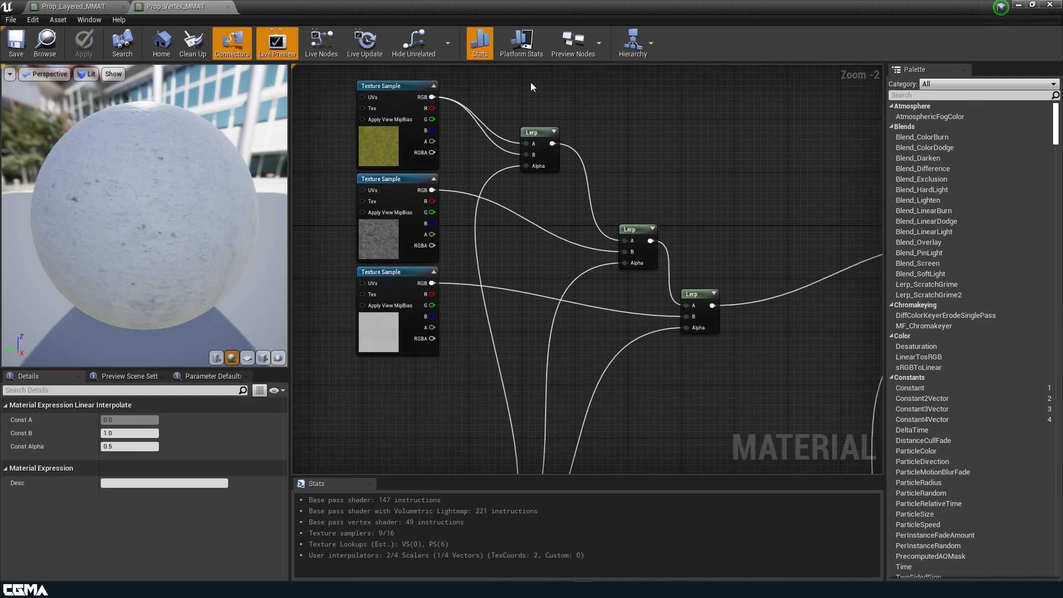
right_click_drag(662, 230, 717, 65)
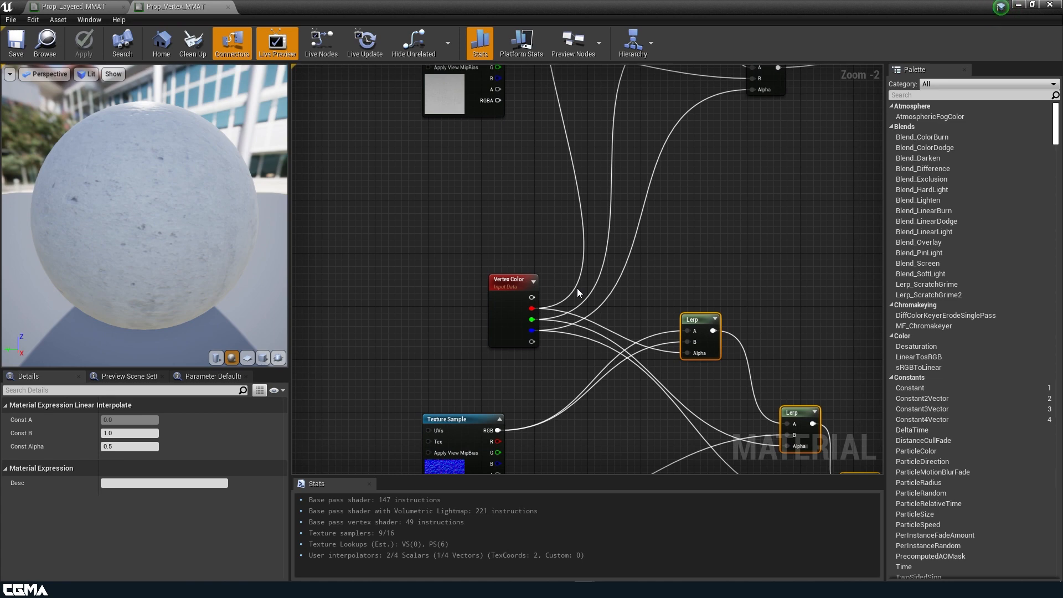
right_click_drag(639, 211, 659, 381)
right_click_drag(623, 196, 637, 348)
scroll(591, 215, "up", 2)
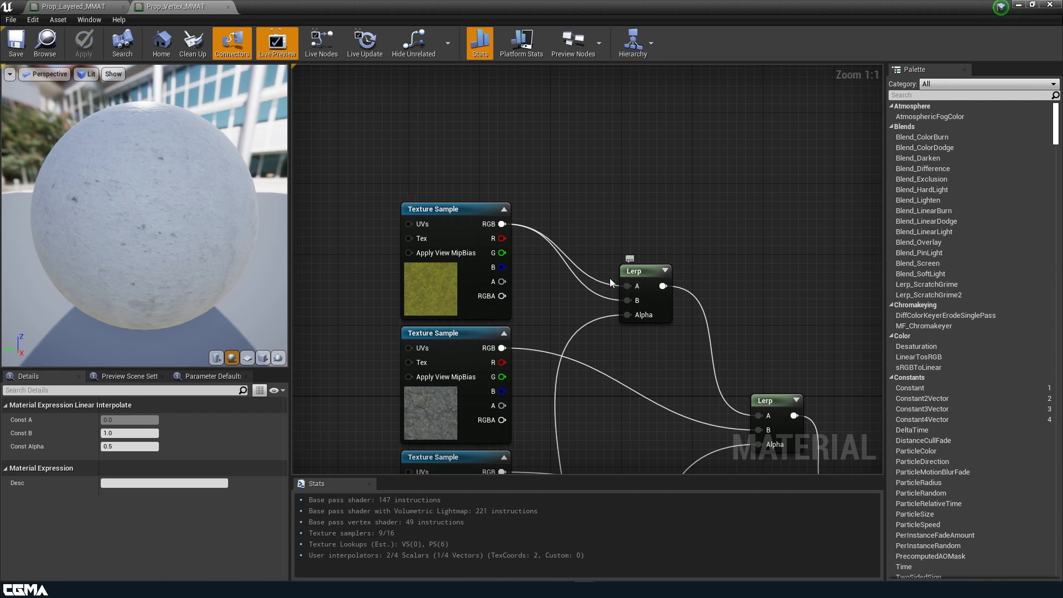
right_click_drag(656, 368, 549, 175)
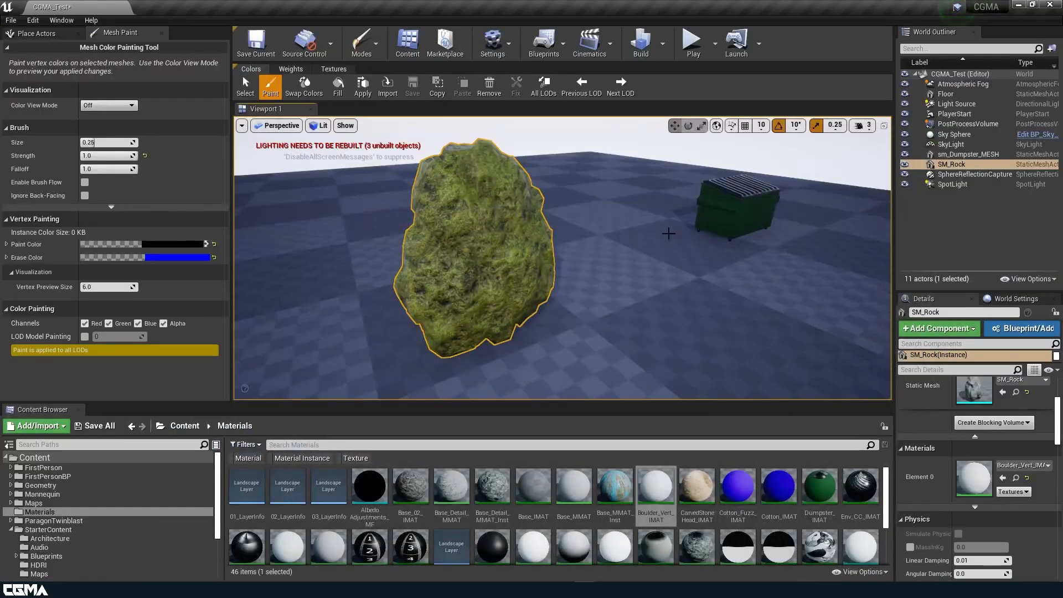
Set the vertex paint color to pure red with saturation and value at 1.0, and frame the rock for painting.
left_click(185, 245)
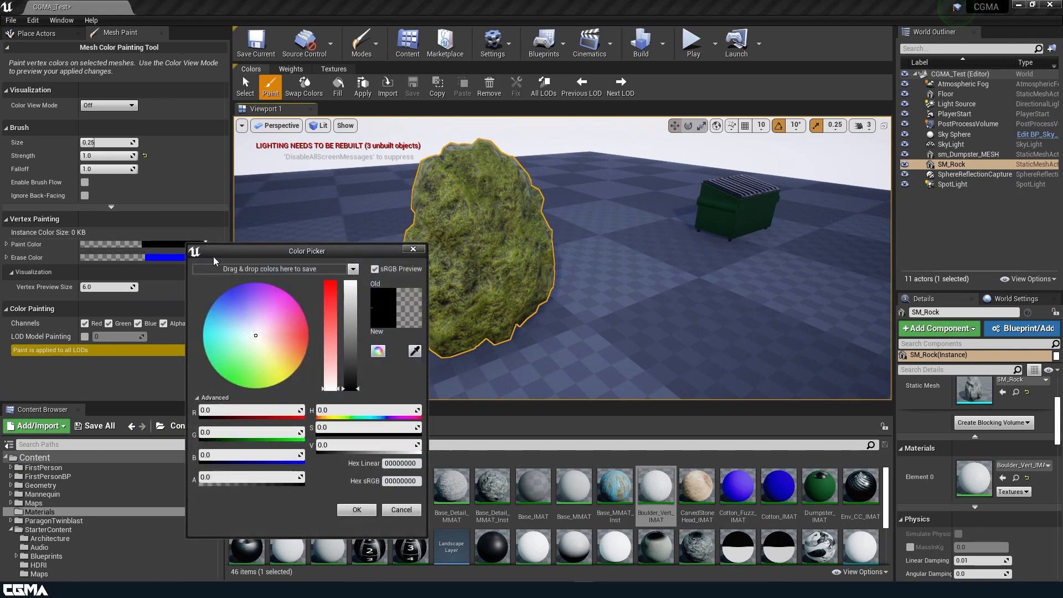
left_click_drag(334, 328, 324, 250)
left_click_drag(351, 331, 349, 249)
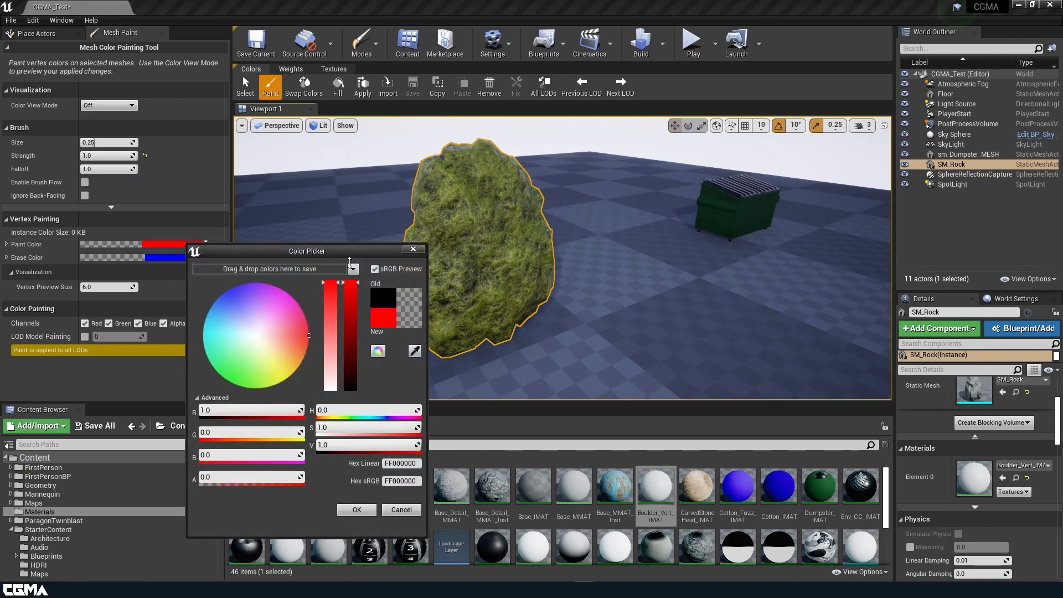
left_click(356, 509)
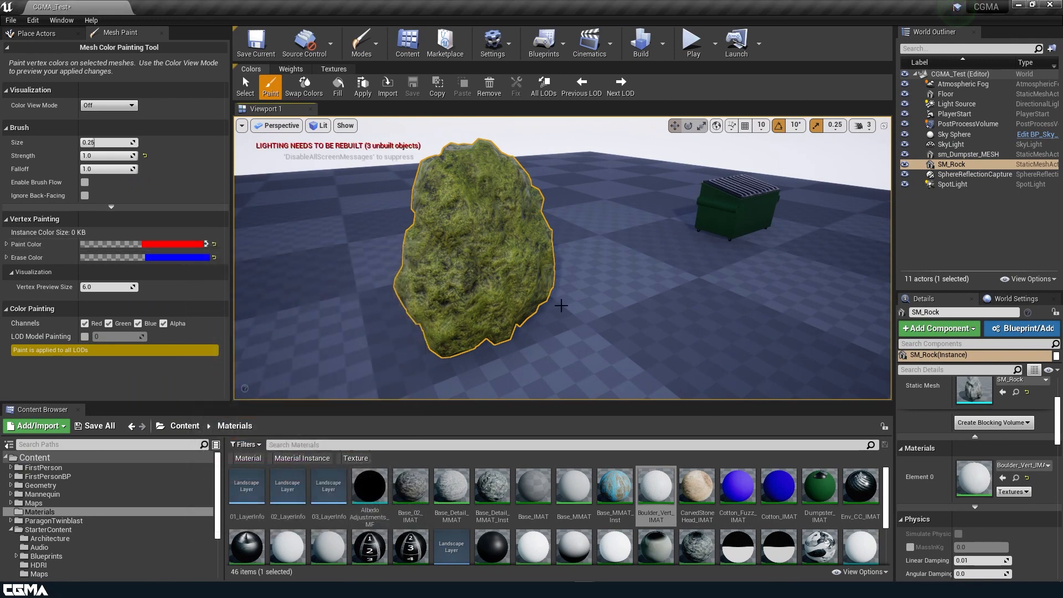
key("f")
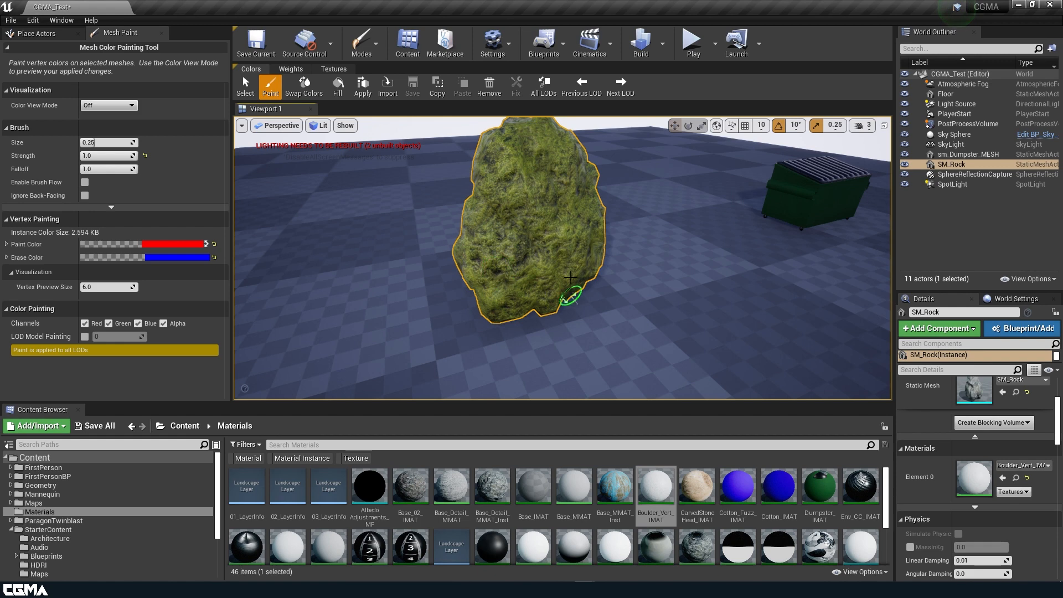
Inspect the rock's painted vertex colors in the RGB Channels view mode, and return the color view mode to Off.
left_click(109, 105)
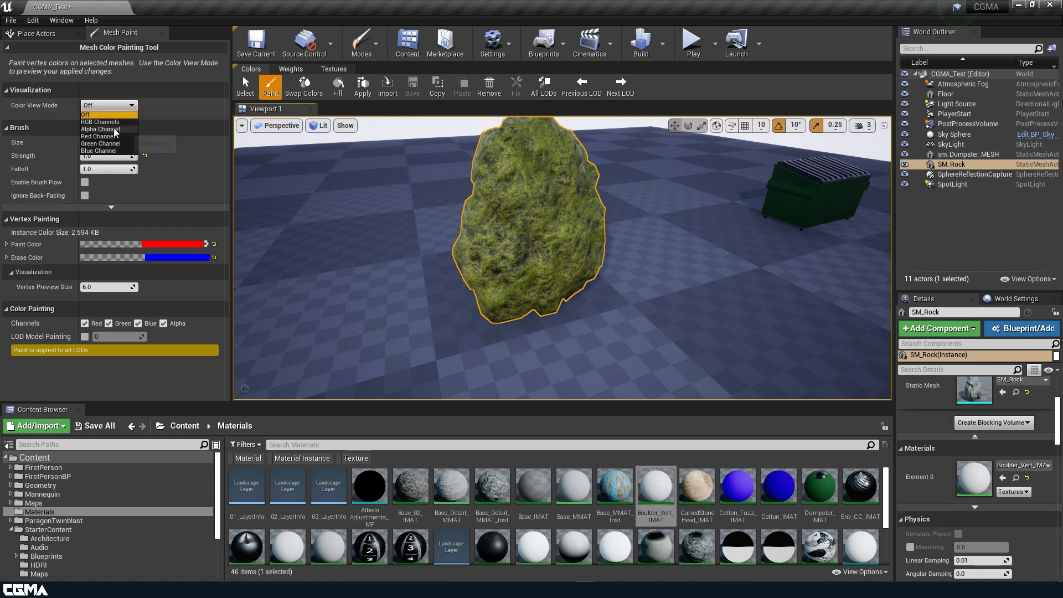
left_click(105, 122)
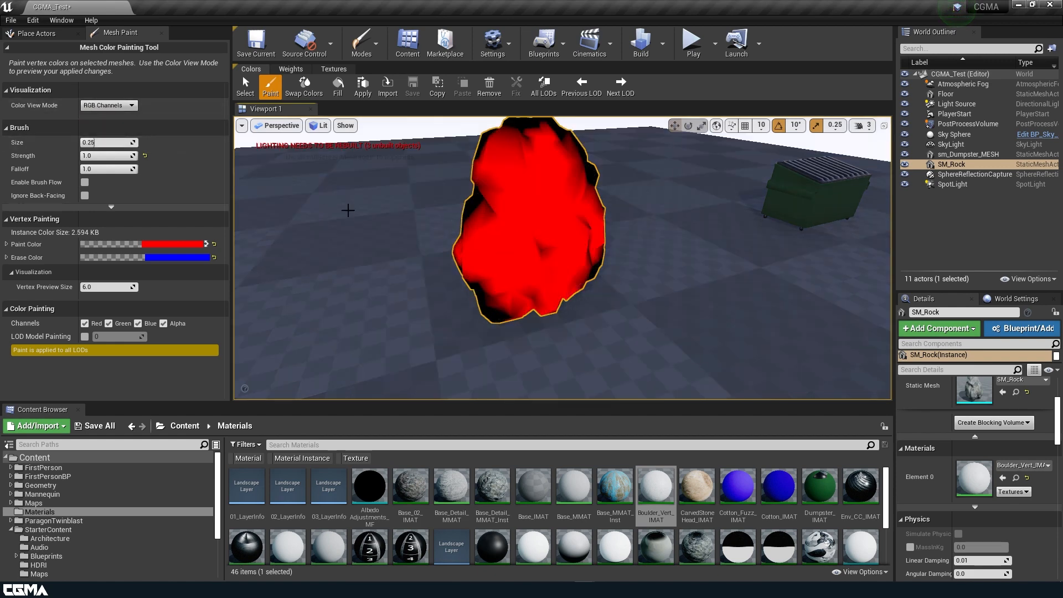
left_click(115, 105)
left_click(116, 114)
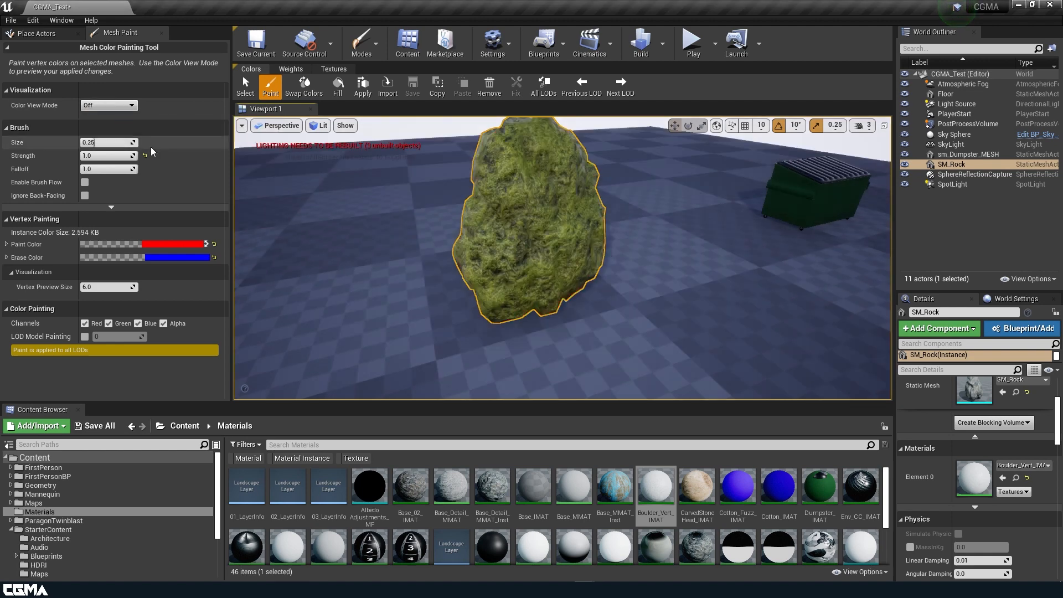
Paint down the front of the rock to blend the concrete layer over the moss.
mouse_move(532, 202)
left_mouse_down()
mouse_move(541, 297)
mouse_move(467, 252)
mouse_move(501, 246)
mouse_move(474, 242)
mouse_move(566, 195)
mouse_move(493, 166)
mouse_move(505, 225)
mouse_move(553, 204)
mouse_move(548, 282)
left_mouse_up()
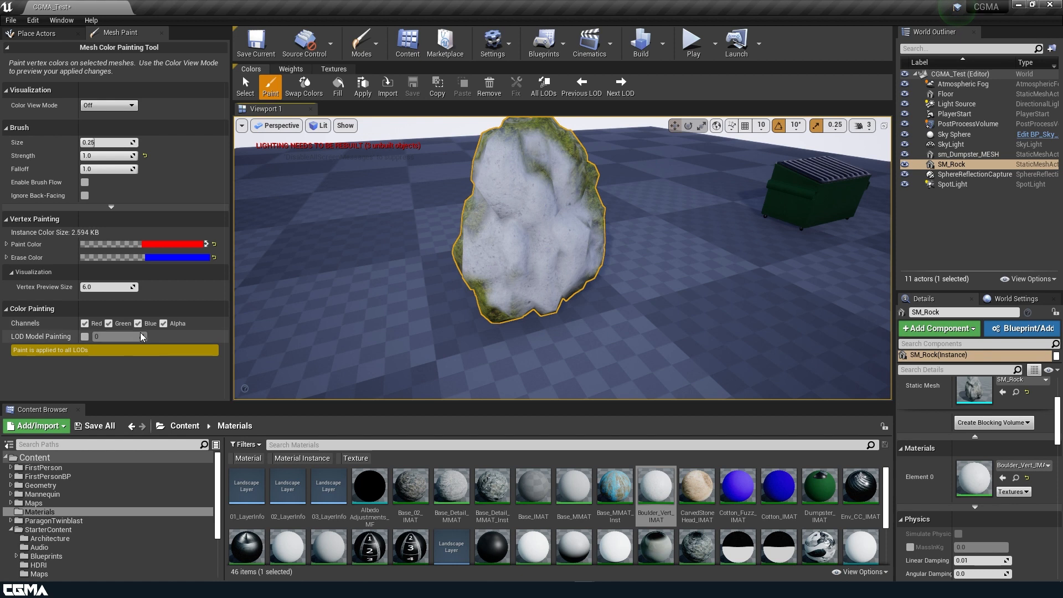
Limit vertex painting to the Red channel and set the paint color to white with saturation 0.0 and value 1.0.
left_click(164, 324)
left_click(109, 323)
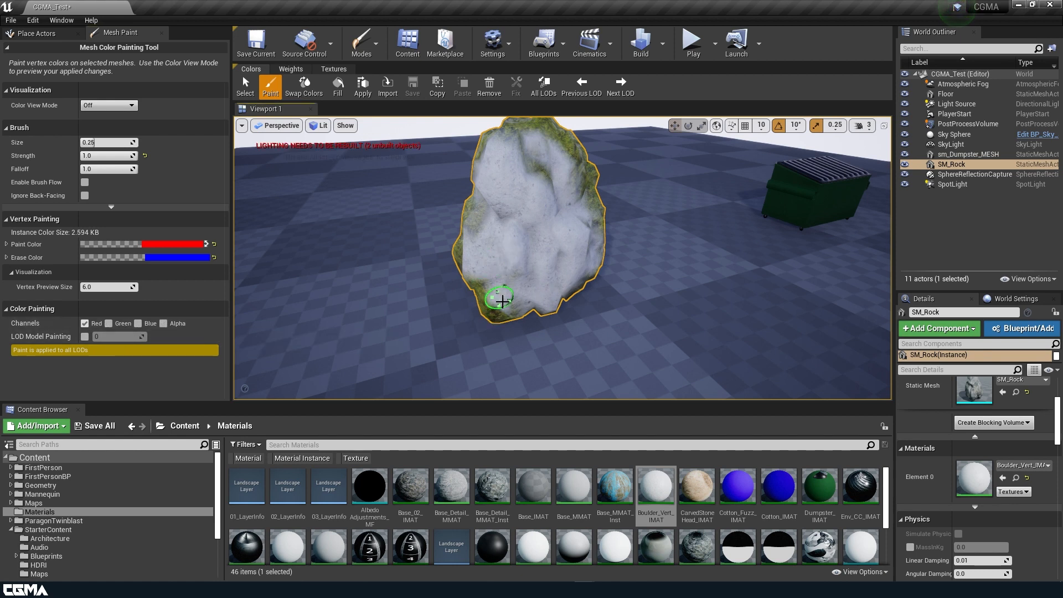
left_click(205, 245)
left_click_drag(338, 365, 338, 394)
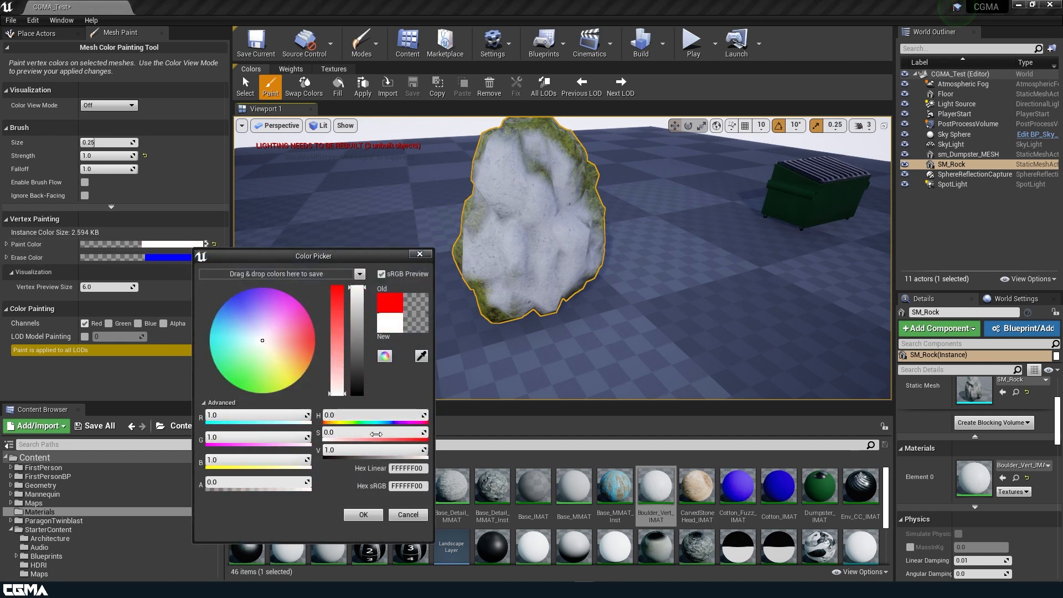
left_click(363, 514)
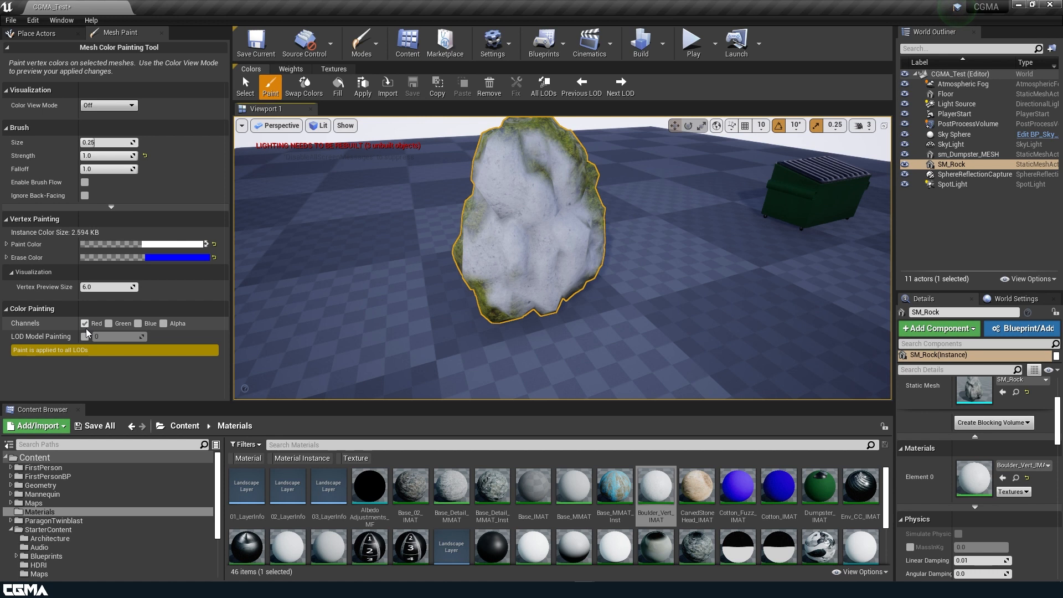
Enable the Green and Blue paint channels and paint white over the remaining moss along the rock's front edges.
left_click(110, 323)
left_click_drag(473, 315, 456, 236)
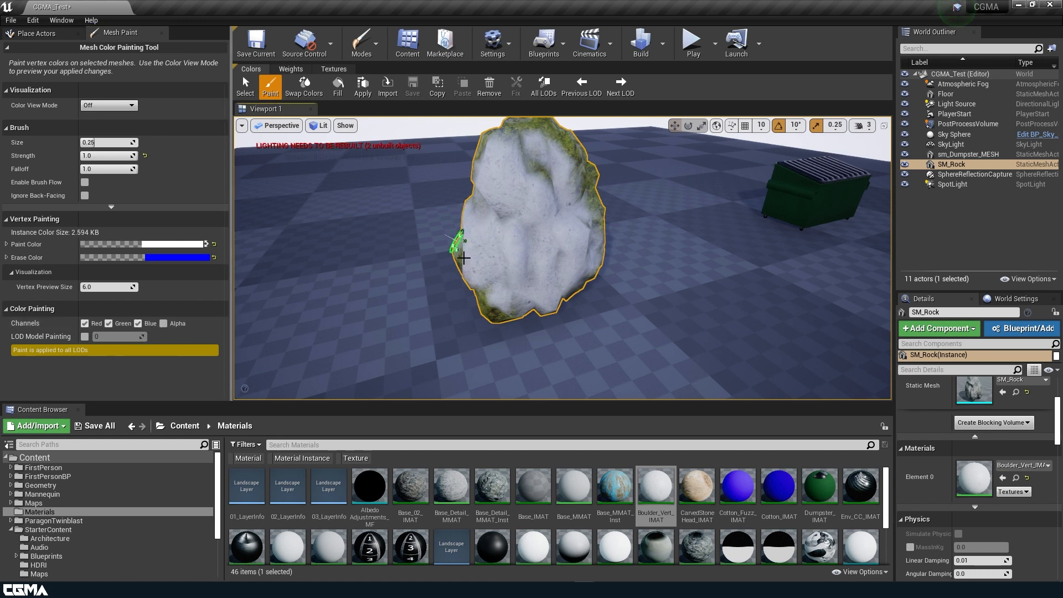
mouse_move(541, 298)
left_mouse_down()
mouse_move(598, 256)
mouse_move(505, 130)
left_mouse_up()
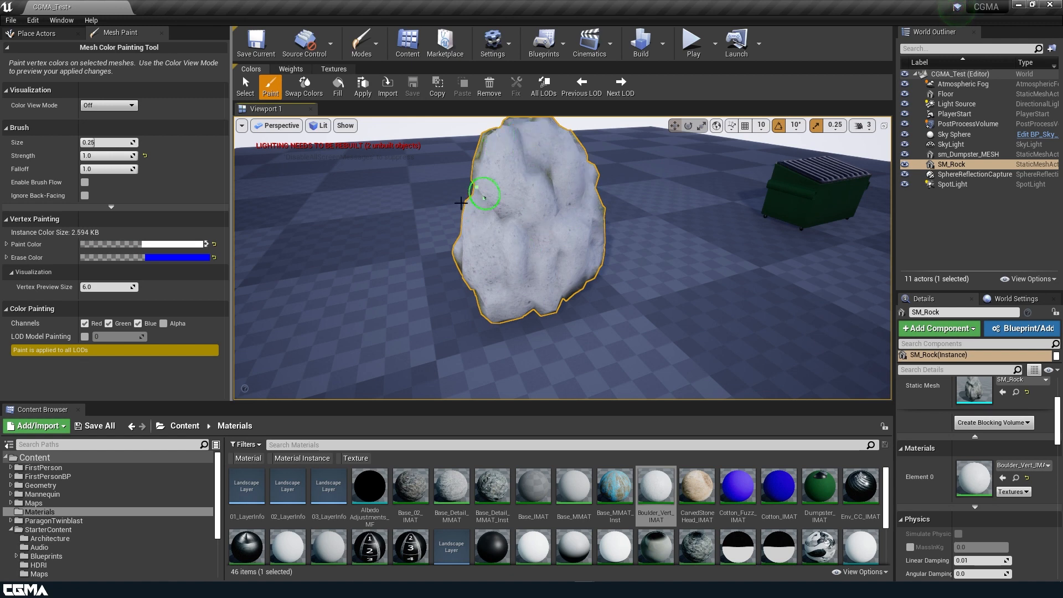
Set the vertex paint color to pure green with red at 0, green at 1.0 and blue at 0.
left_click(196, 244)
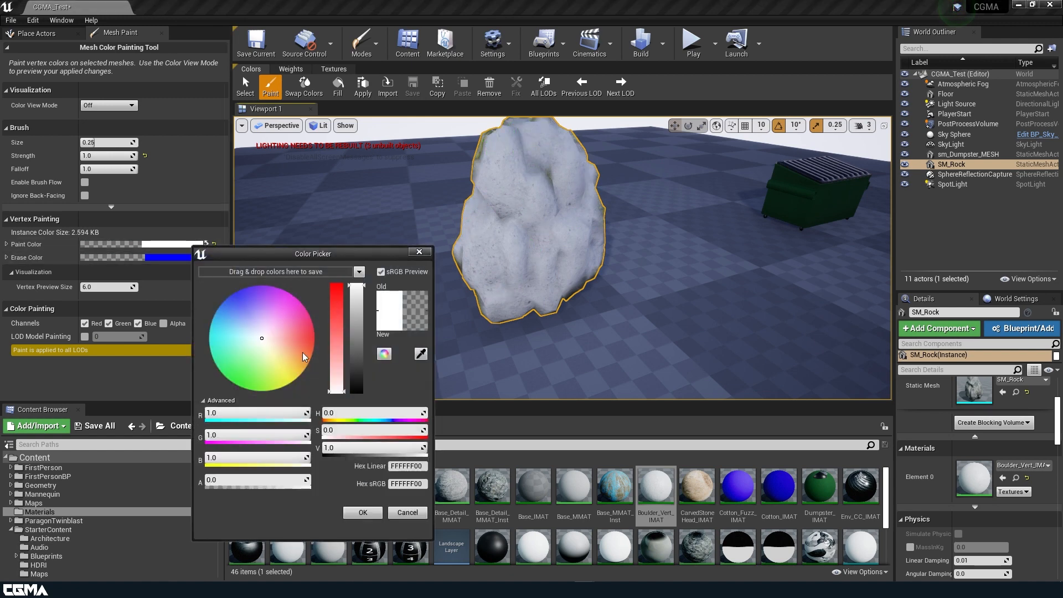
left_click(256, 413)
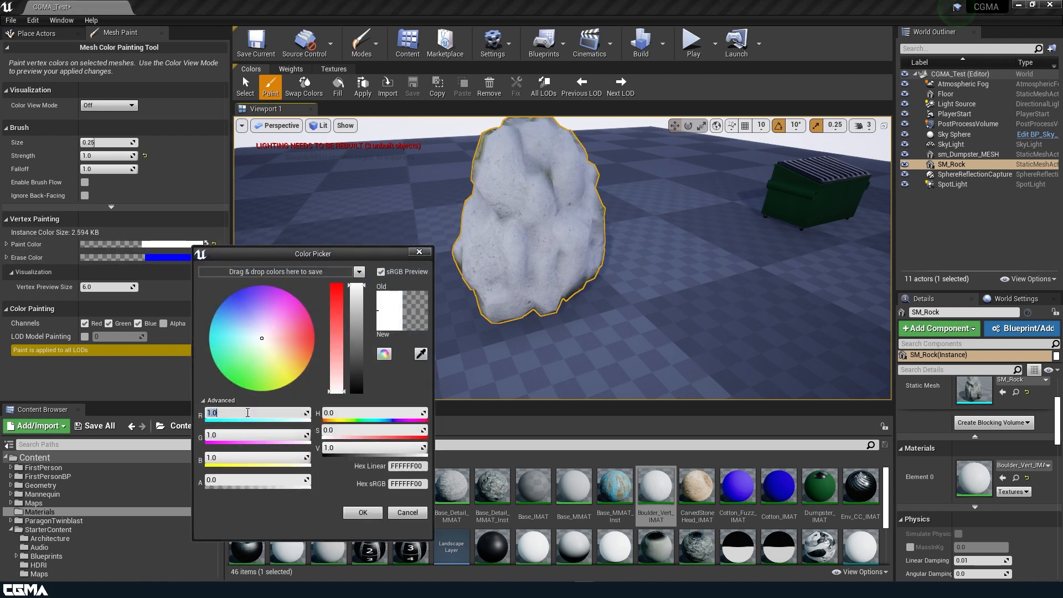
type("0")
left_click(243, 462)
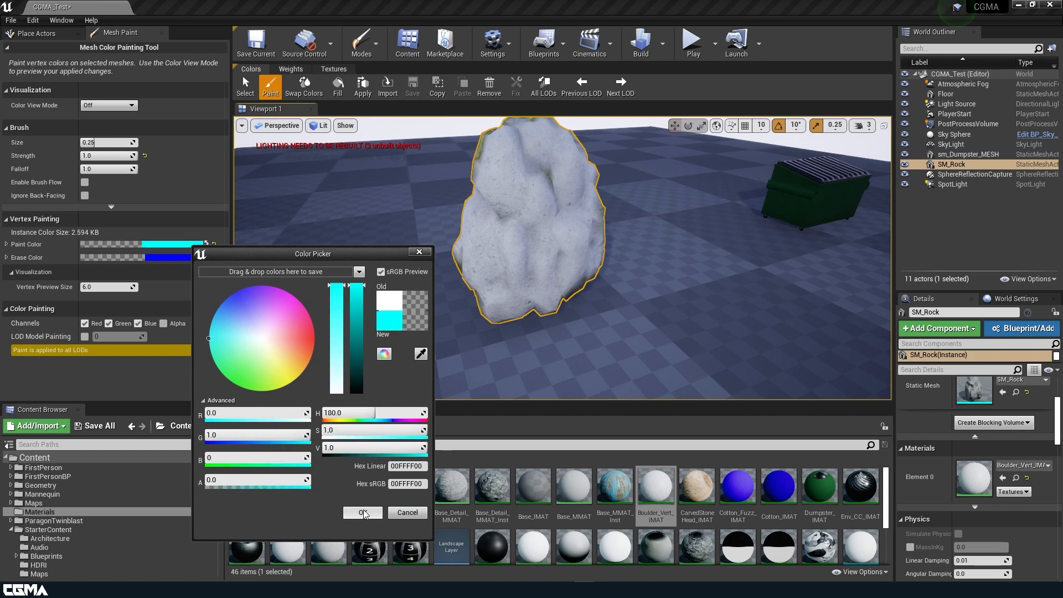
left_click(362, 512)
Paint green over the rock's concrete front, covering the base and side edges, to bring in the rock texture.
mouse_move(545, 304)
left_mouse_down()
mouse_move(487, 257)
mouse_move(471, 260)
mouse_move(507, 227)
mouse_move(576, 266)
mouse_move(551, 280)
mouse_move(593, 244)
mouse_move(552, 161)
mouse_move(539, 161)
mouse_move(550, 189)
mouse_move(510, 225)
mouse_move(475, 297)
left_mouse_up()
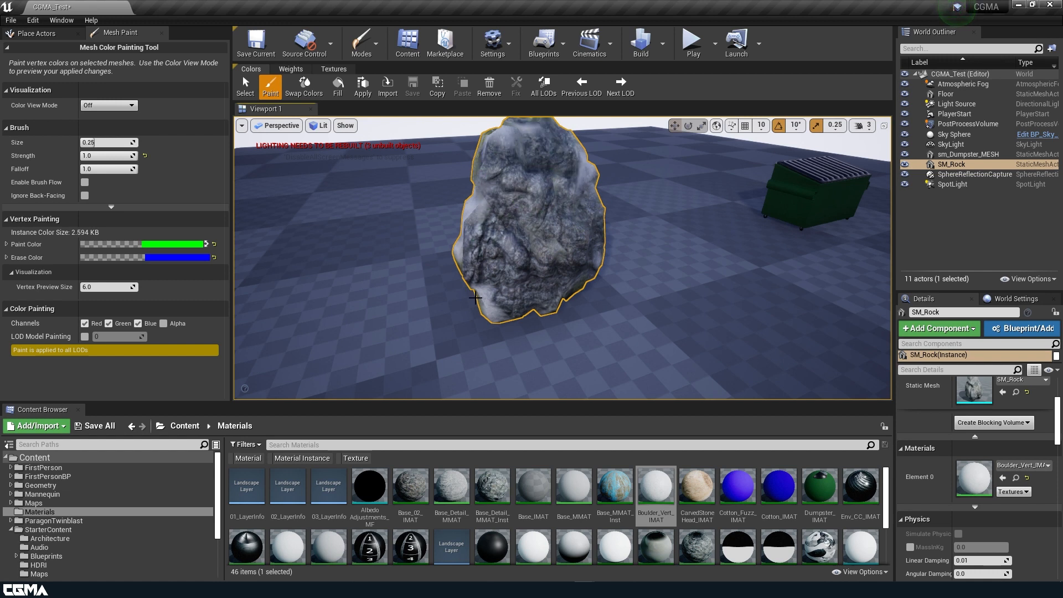
left_click_drag(599, 253, 455, 216)
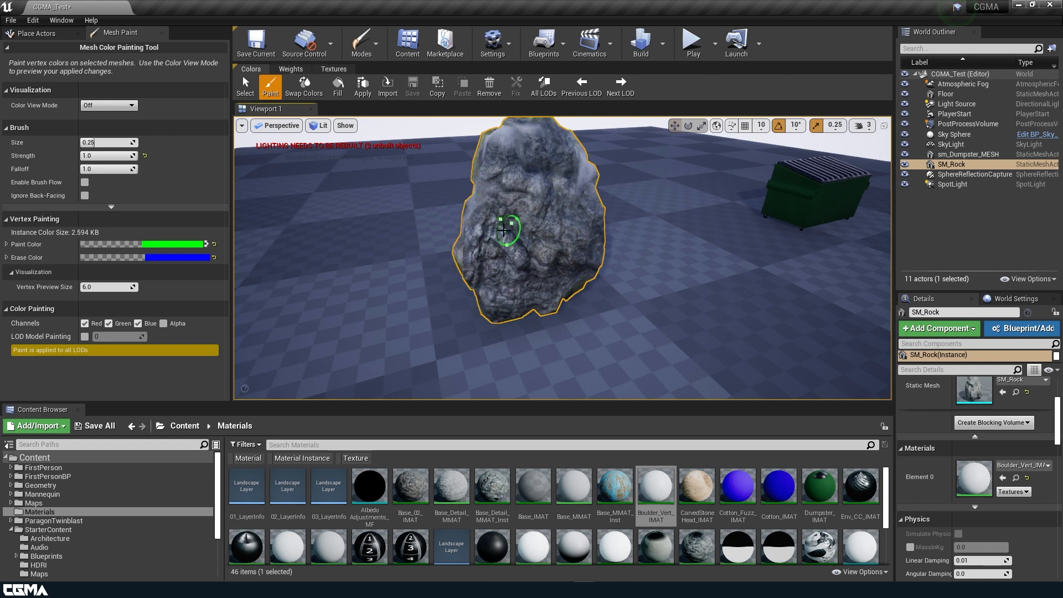
left_click_drag(587, 175, 592, 178)
Paint green over the mossy far side of the rock to replace the moss with the rock texture.
left_click_drag(563, 263, 346, 232, "alt")
left_click_drag(485, 228, 482, 226, "alt")
mouse_move(484, 228)
right_mouse_down()
mouse_move(387, 177)
mouse_move(365, 221)
right_mouse_up()
left_click_drag(498, 184, 532, 290)
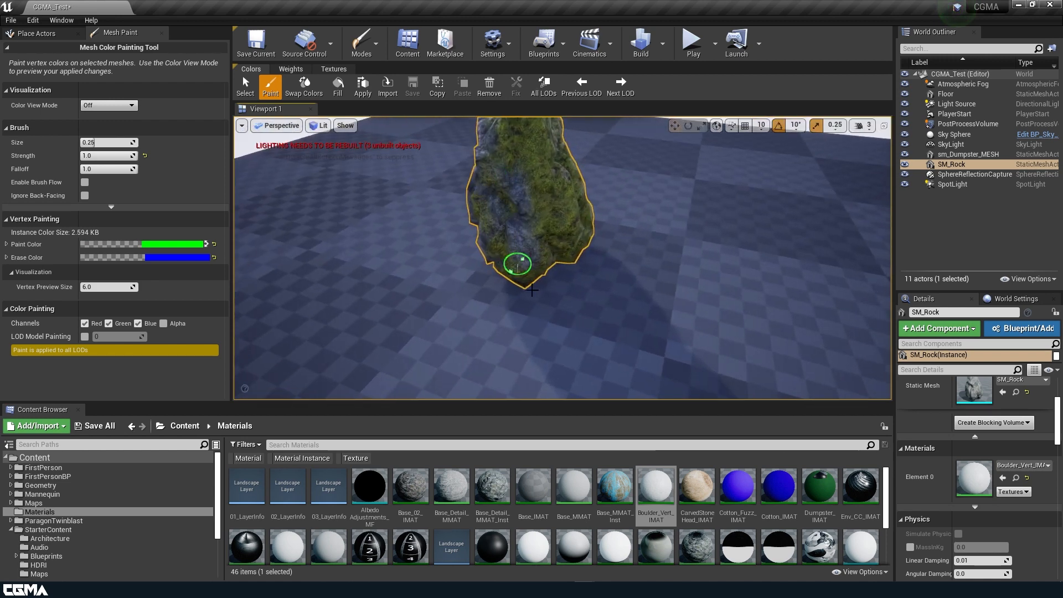
left_click_drag(475, 217, 523, 193)
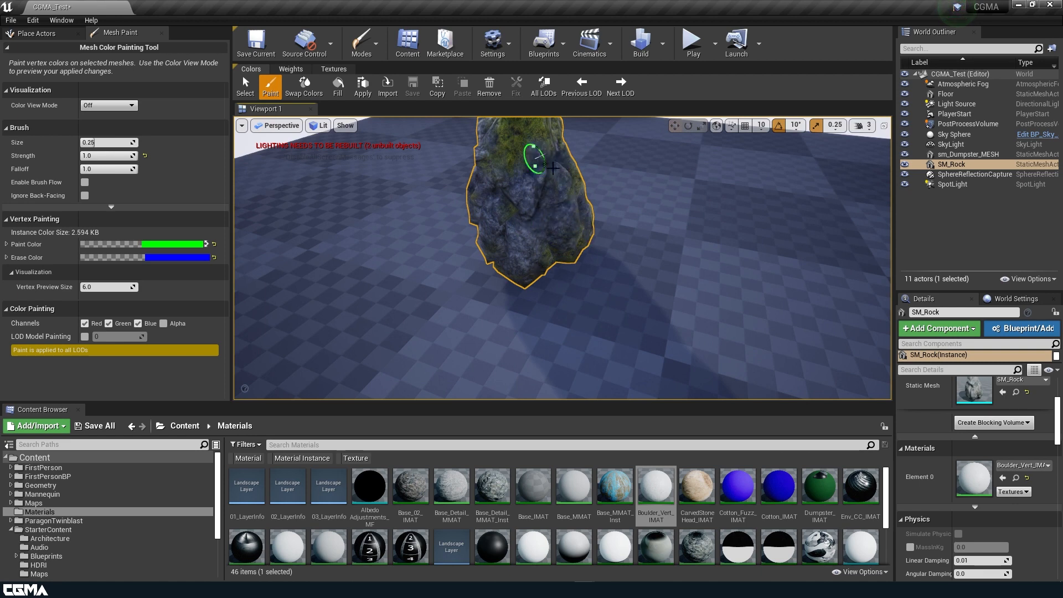
right_click_drag(550, 184, 537, 142)
right_click_drag(570, 201, 605, 390)
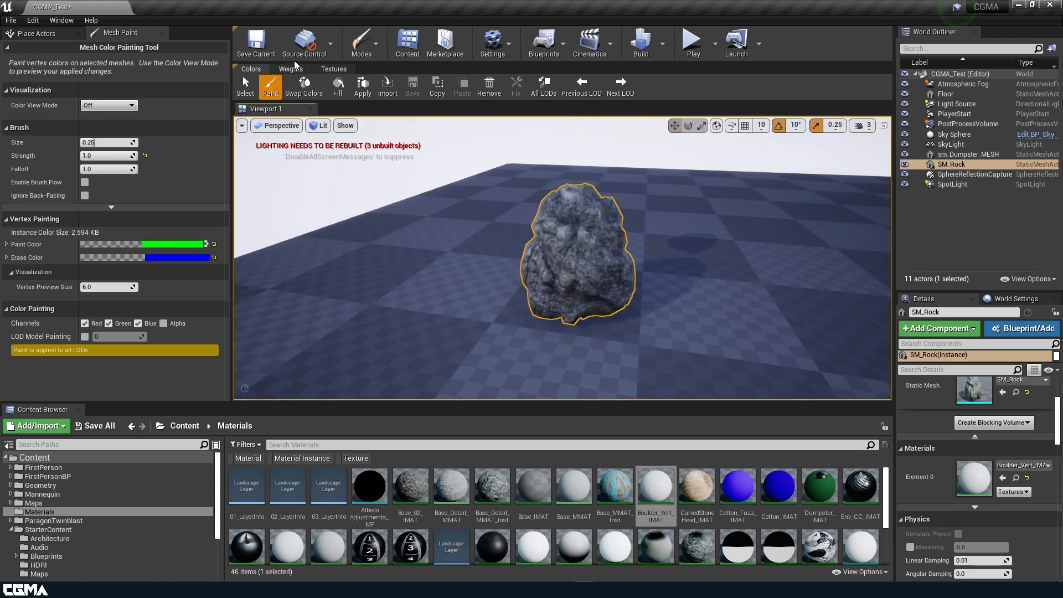
Return to Select mode, place a basic cube beside the rock, and assign the Boulder_Vert_IMAT material to the cube.
left_click(358, 51)
left_click(401, 84)
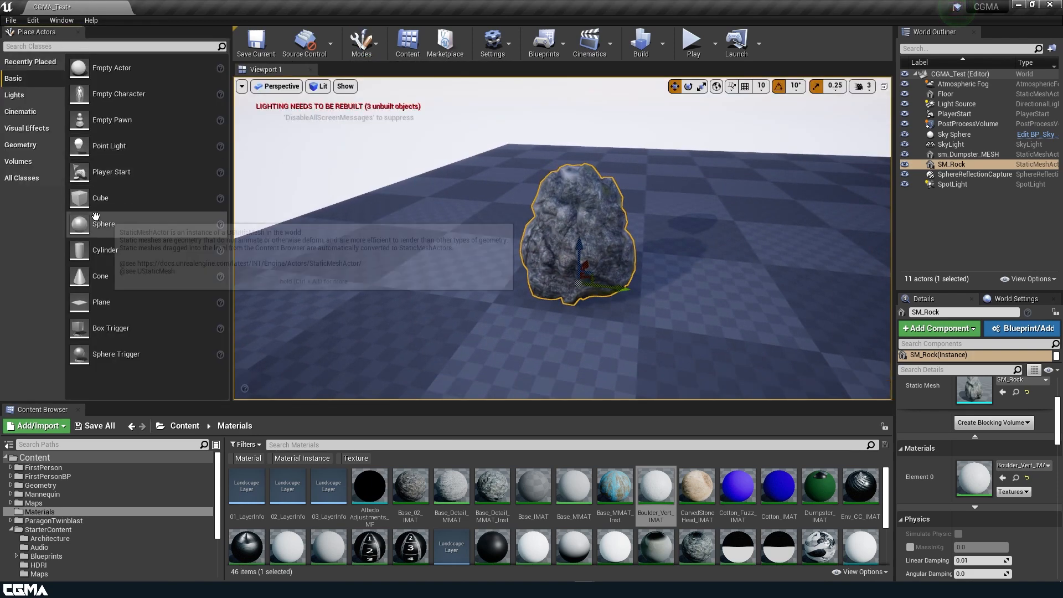
left_click_drag(94, 199, 719, 321)
left_click_drag(631, 503, 974, 477)
right_click_drag(734, 324, 734, 324)
key("w")
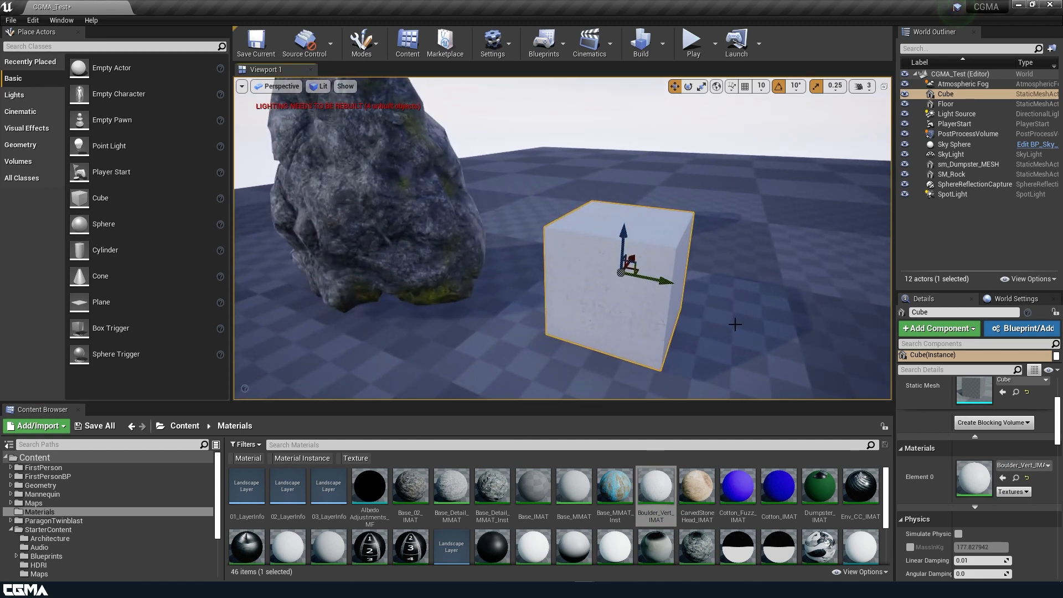
key("s")
right_click_drag(487, 201, 487, 201)
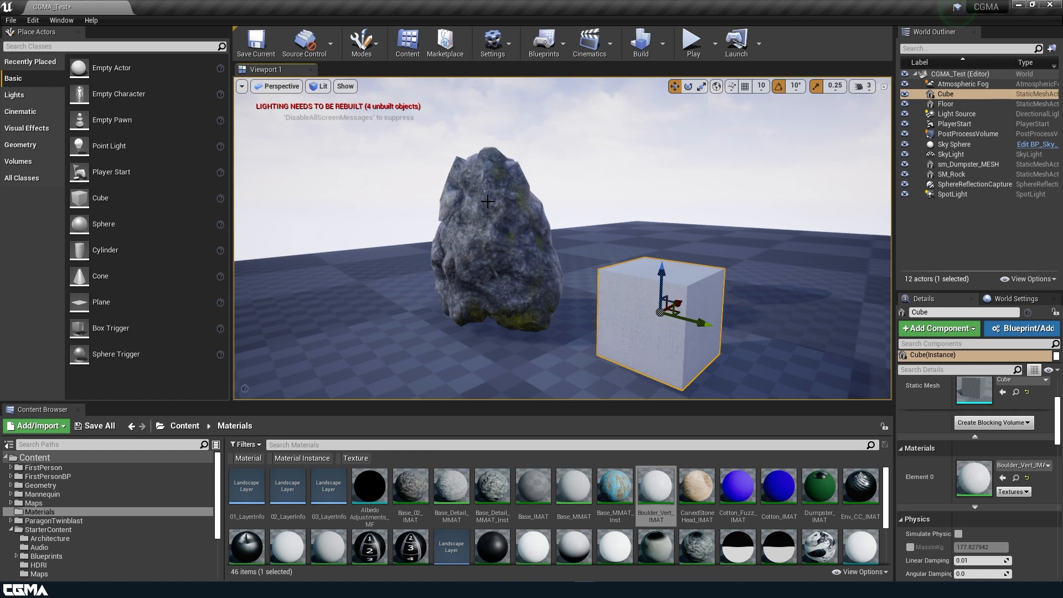
Return to Mesh Paint mode and paint green vertex color across the cube's front and side faces.
left_click(363, 41)
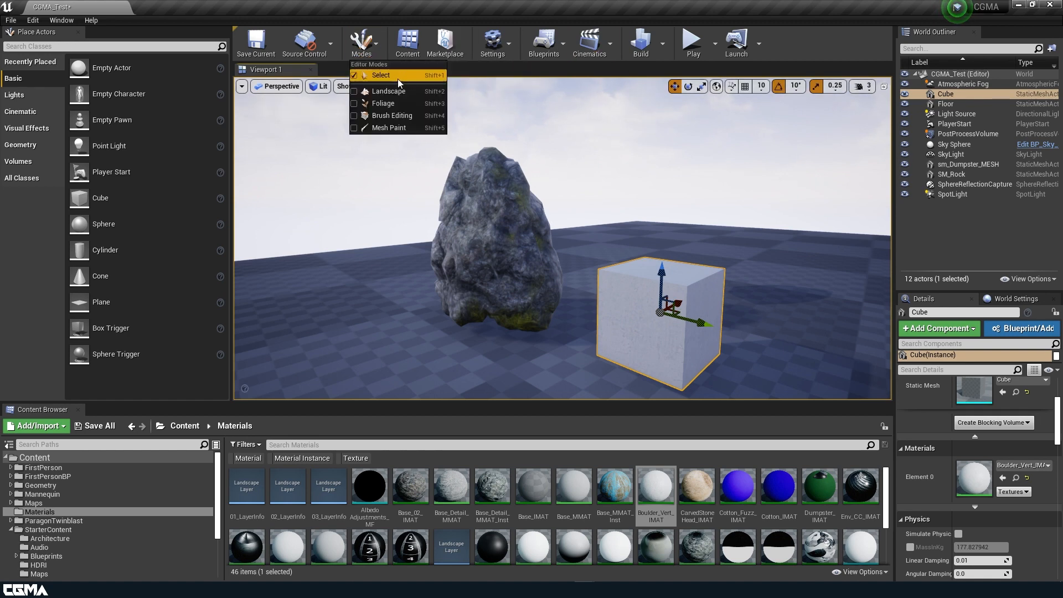
left_click(390, 128)
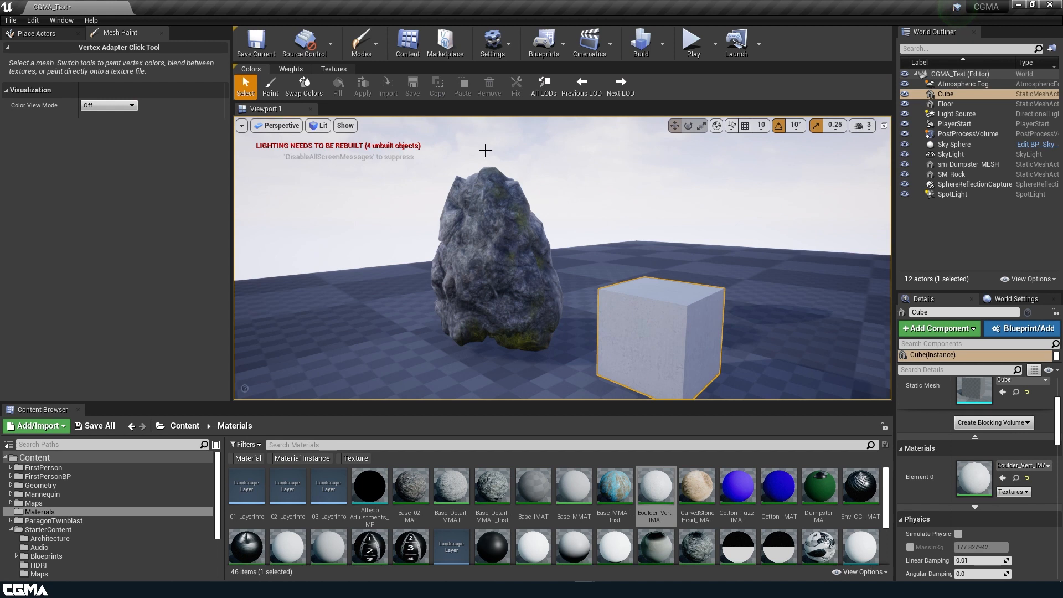
left_click(270, 85)
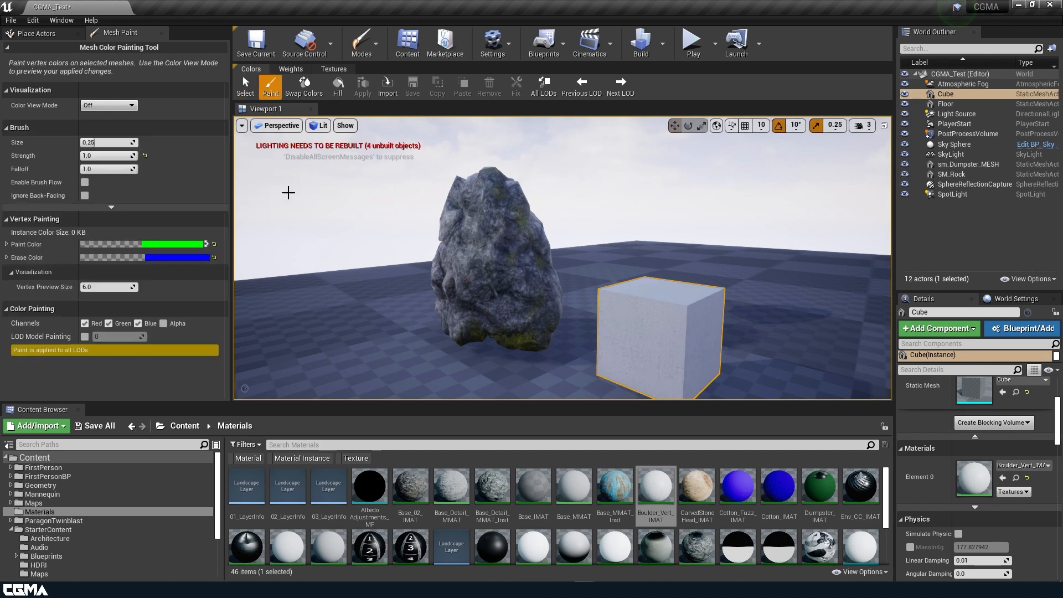
mouse_move(678, 299)
left_mouse_down()
mouse_move(689, 309)
mouse_move(628, 300)
left_mouse_up()
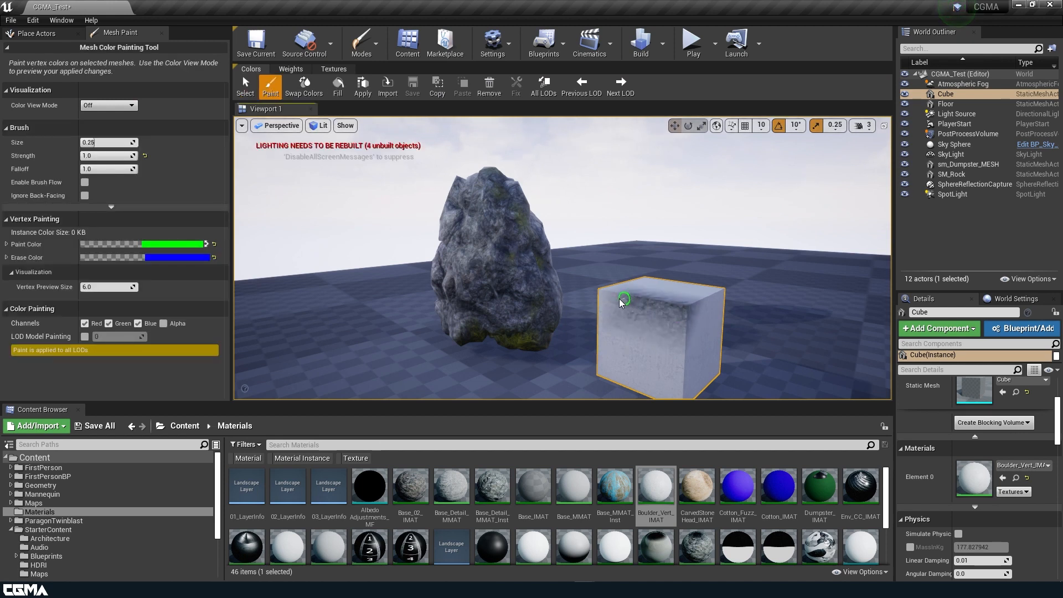
mouse_move(588, 360)
left_mouse_down()
mouse_move(692, 396)
mouse_move(702, 352)
left_mouse_up()
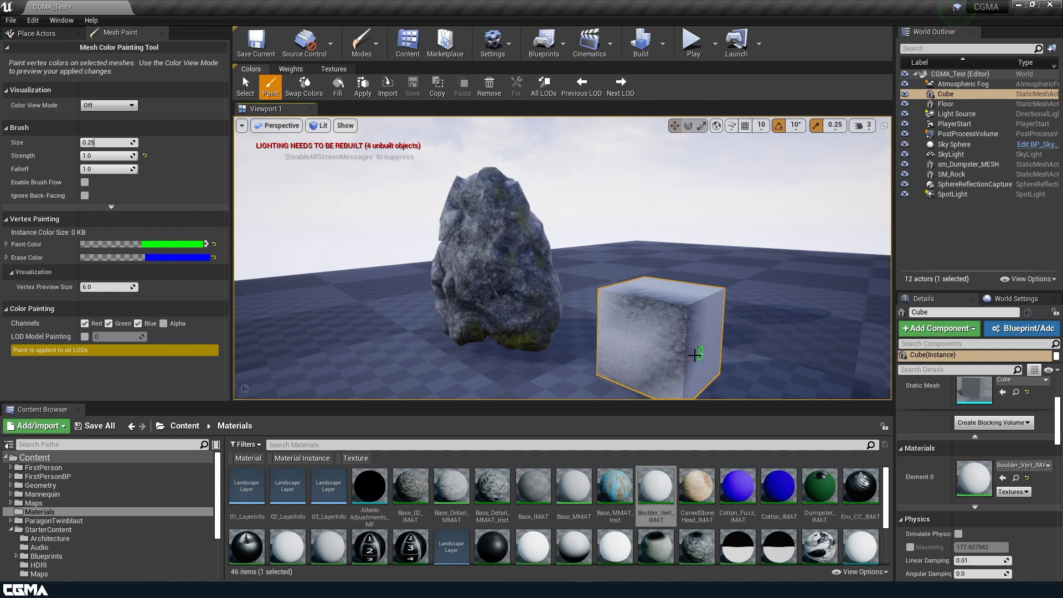
Compare the vertex density of the cube and the rock in Brush Wireframe view, and return the viewport to Lit.
right_click_drag(682, 337, 681, 378)
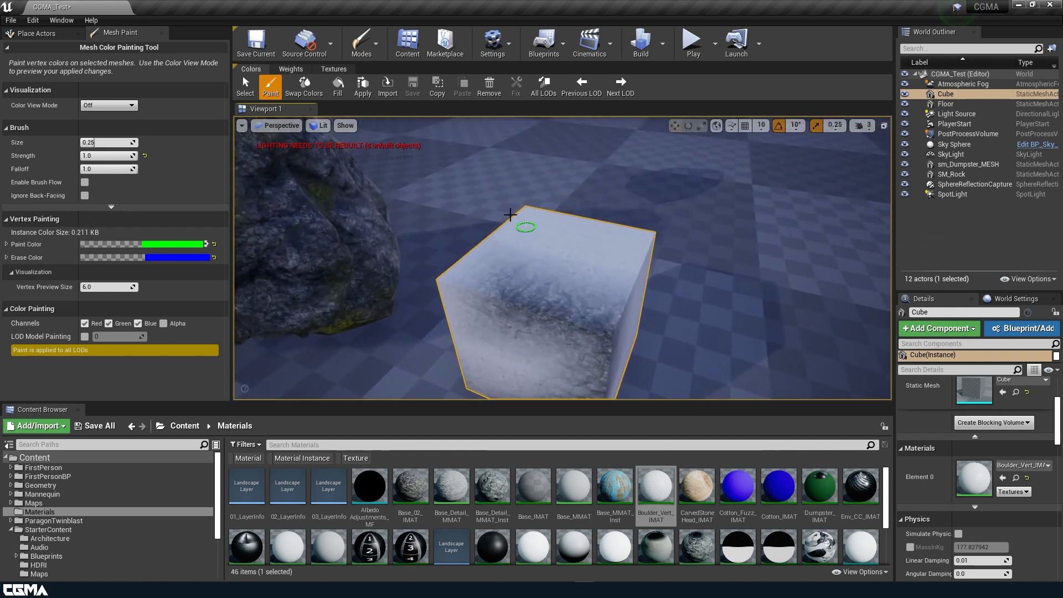
left_click(344, 125)
left_click(320, 125)
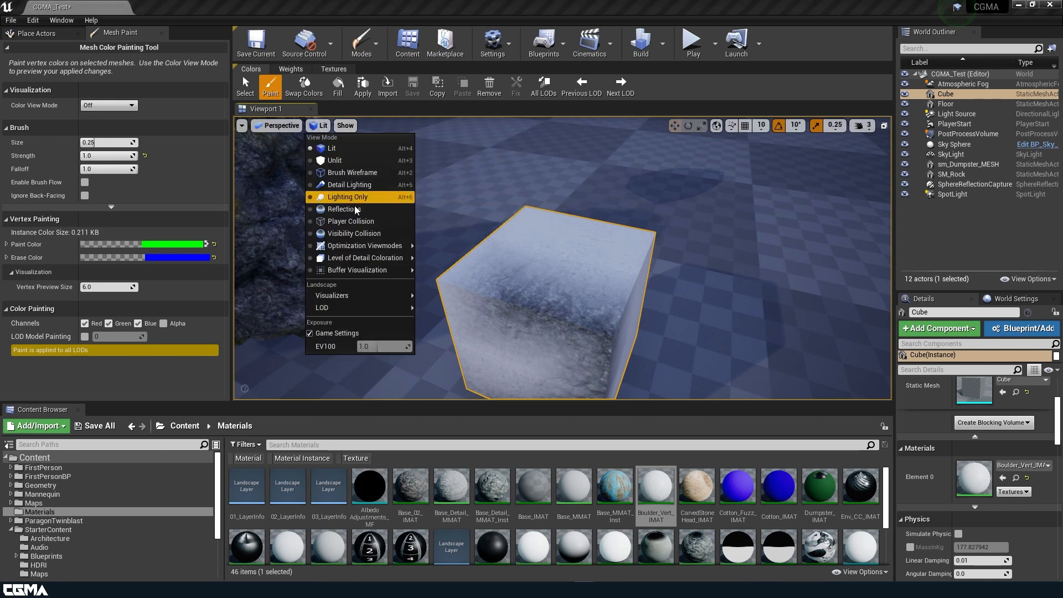
mouse_move(373, 272)
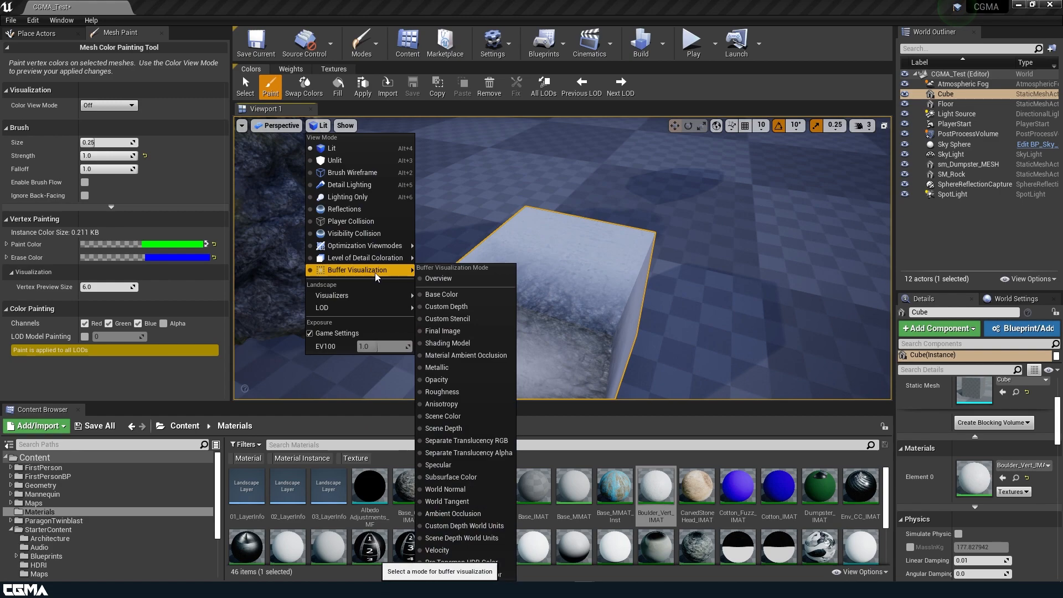
left_click(348, 172)
mouse_move(529, 258)
left_mouse_down("alt")
mouse_move(482, 230)
mouse_move(532, 262)
mouse_move(486, 292)
mouse_move(475, 266)
mouse_move(487, 243)
left_mouse_up("alt")
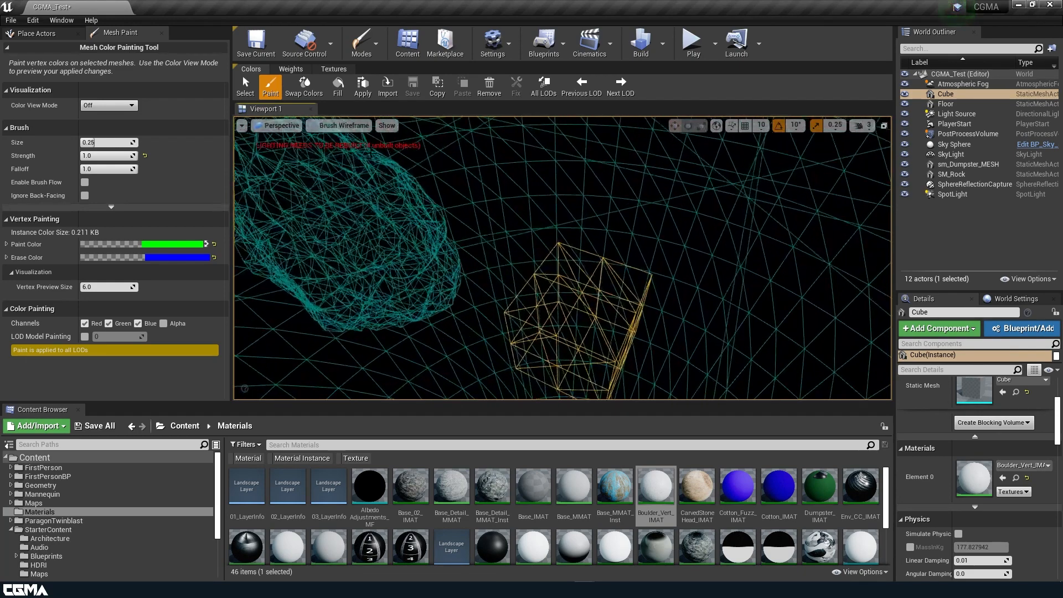
left_click(358, 130)
left_click(339, 149)
Examine from several angles how the painted textures blend across the cube's faces compared with the rock.
mouse_move(531, 277)
left_mouse_down("alt")
mouse_move(547, 287)
mouse_move(501, 255)
mouse_move(512, 247)
left_mouse_up("alt")
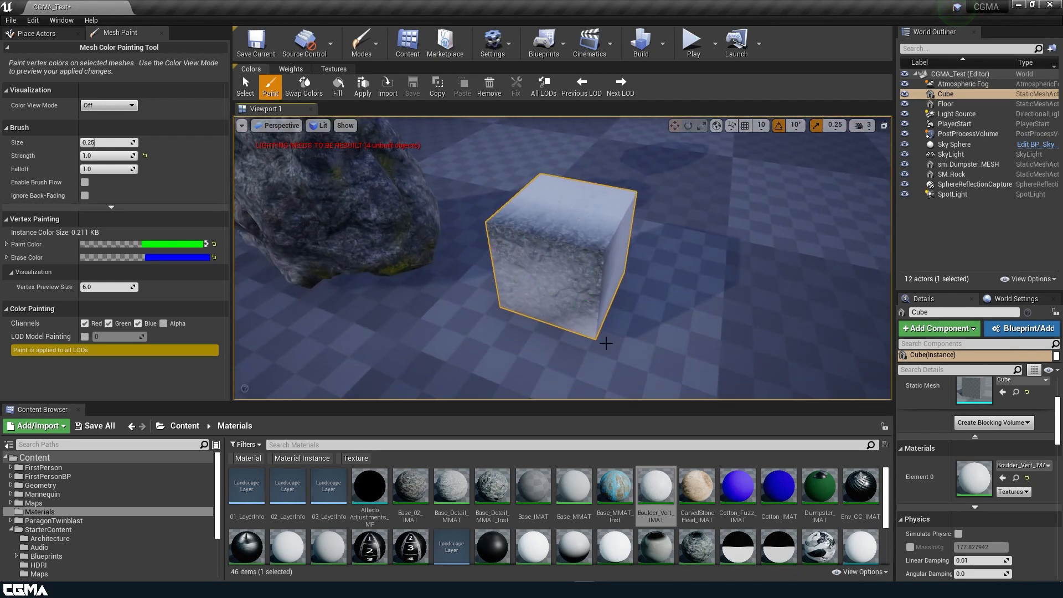
mouse_move(633, 202)
left_mouse_down("alt")
mouse_move(622, 150)
mouse_move(612, 206)
left_mouse_up("alt")
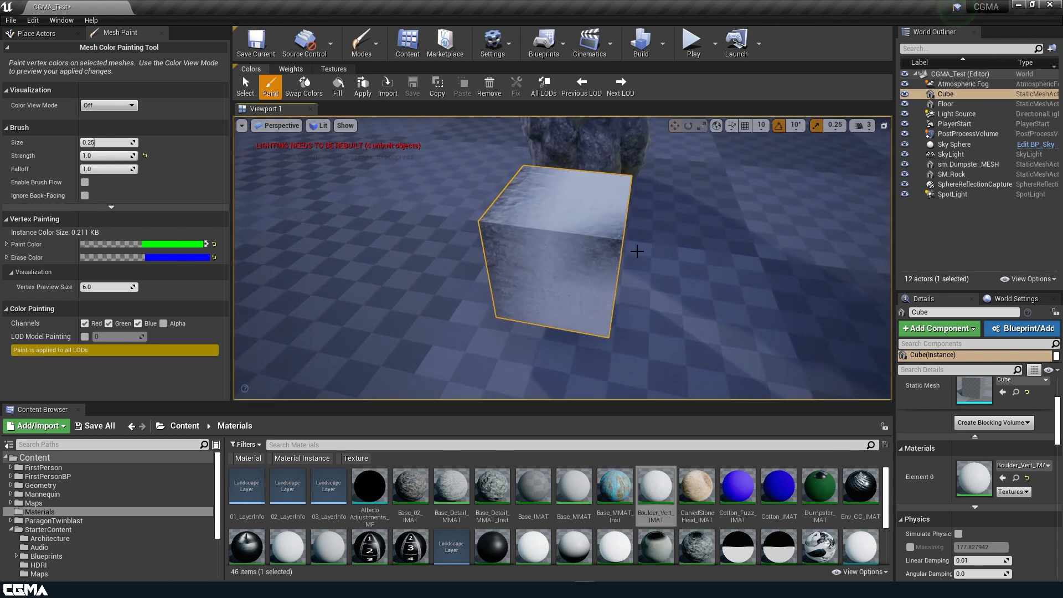
left_click_drag(637, 251, 602, 376)
mouse_move(619, 341)
left_mouse_down()
mouse_move(615, 298)
mouse_move(543, 225)
mouse_move(500, 254)
mouse_move(569, 259)
mouse_move(396, 292)
mouse_move(382, 360)
mouse_move(334, 291)
mouse_move(304, 292)
left_mouse_up()
left_click_drag(356, 320, 396, 289, "alt")
mouse_move(452, 270)
left_mouse_down()
mouse_move(467, 262)
mouse_move(443, 325)
mouse_move(465, 335)
mouse_move(380, 380)
mouse_move(478, 329)
mouse_move(392, 331)
left_mouse_up()
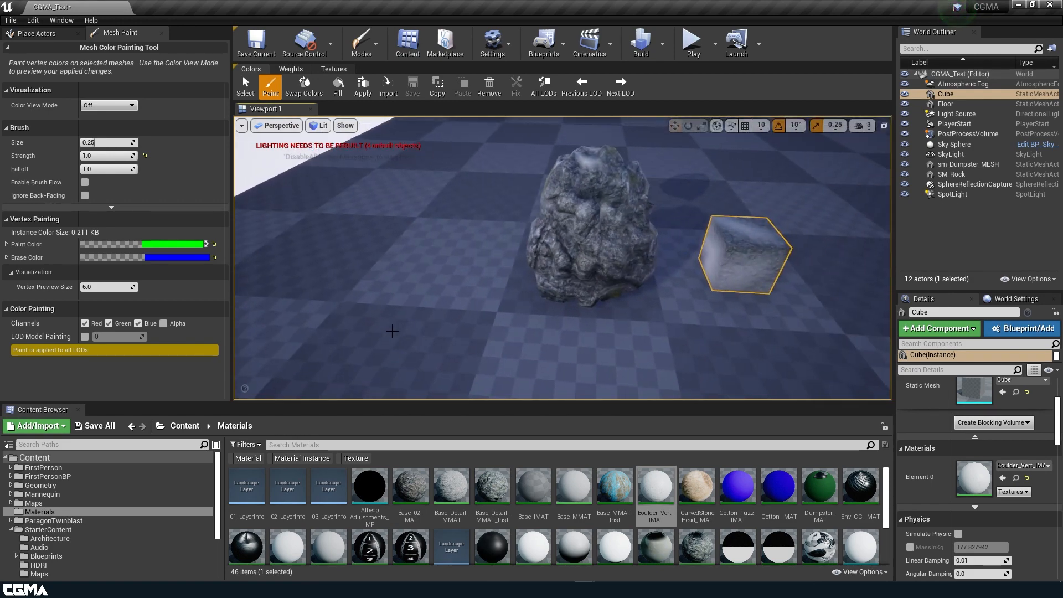
Save the level and all modified assets.
left_click(110, 430)
left_click(631, 399)
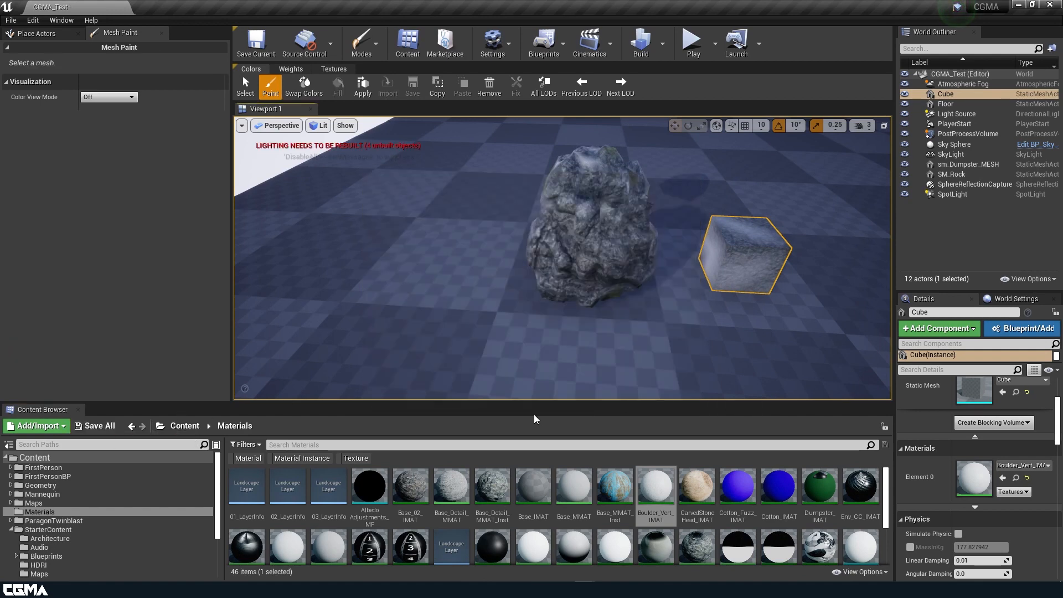
Duplicate the Prop_Vertex_MMAT material in the Materials folder and name the copy Prop_Weight_MMAT.
left_click_drag(534, 405, 591, 141)
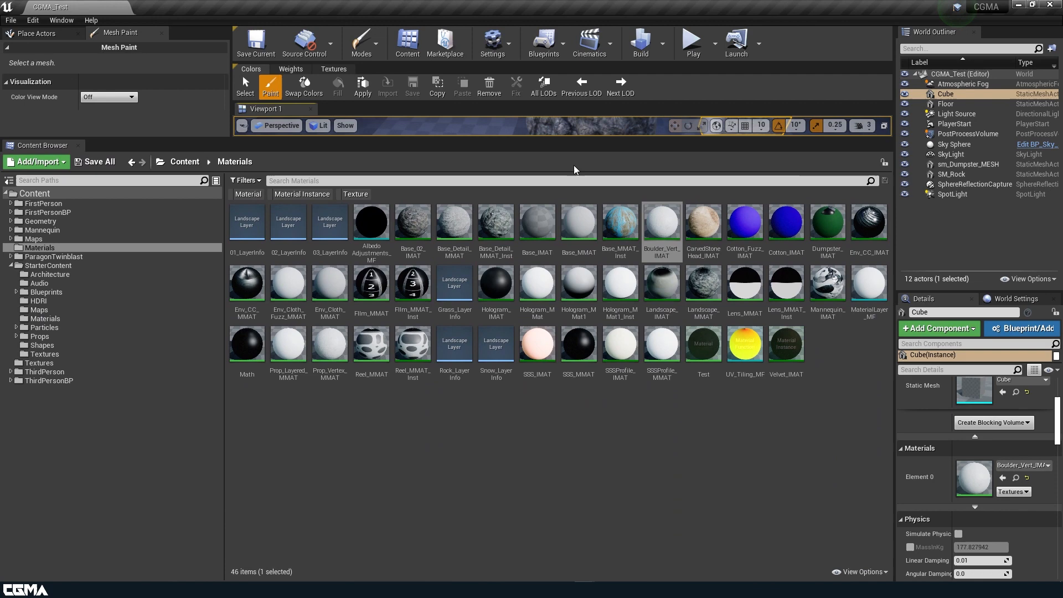
left_click(331, 352)
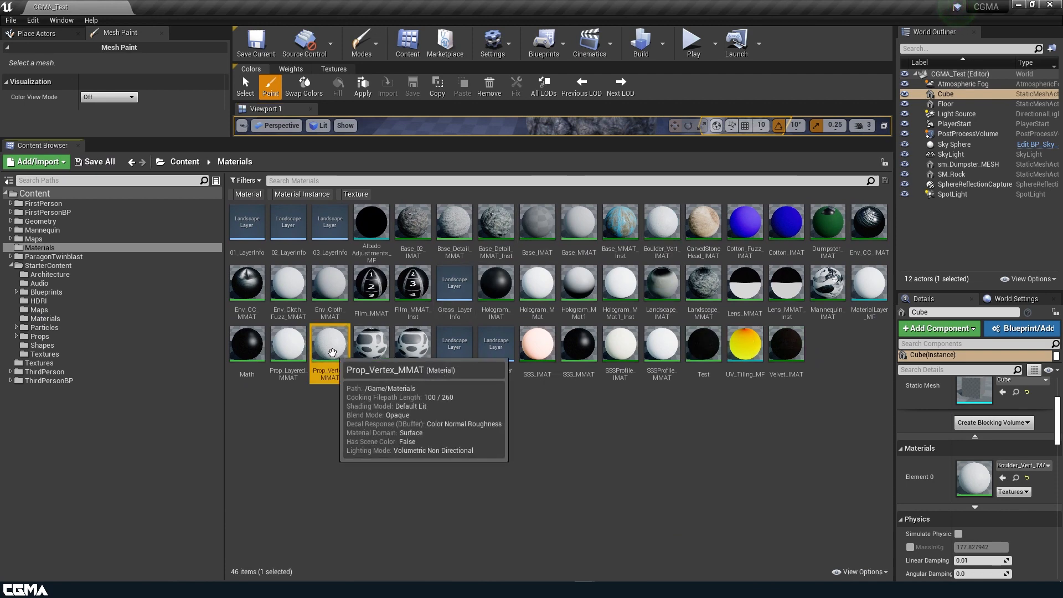
key("ctrl+w")
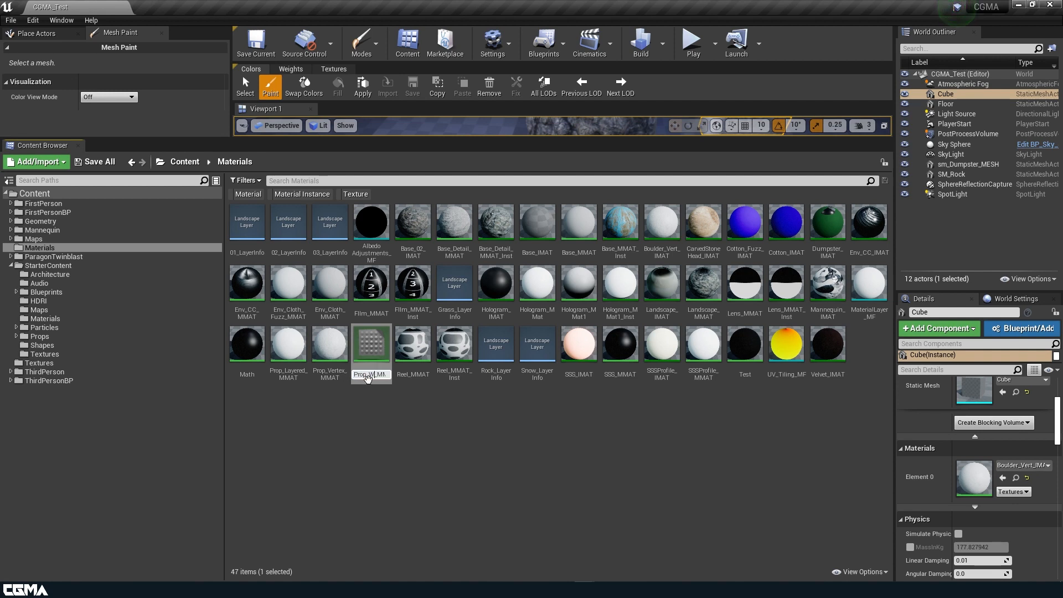
type("Prop_Weight")
key("Return")
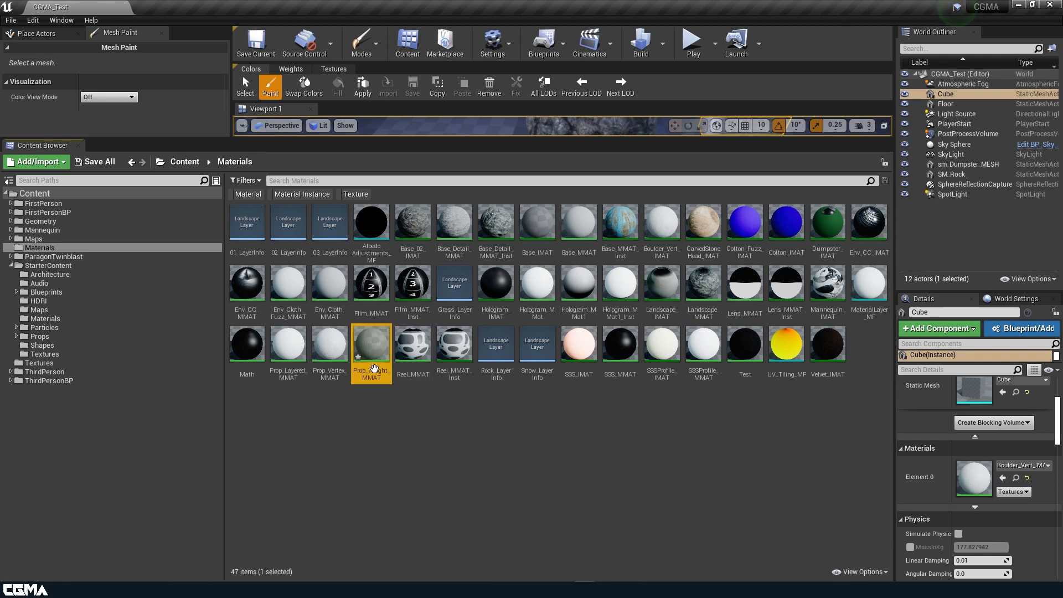
Open Prop_Weight_MMAT for editing and locate the Vertex Color node and the Lerps it drives.
double_click(372, 345)
scroll(383, 339, "down", 3)
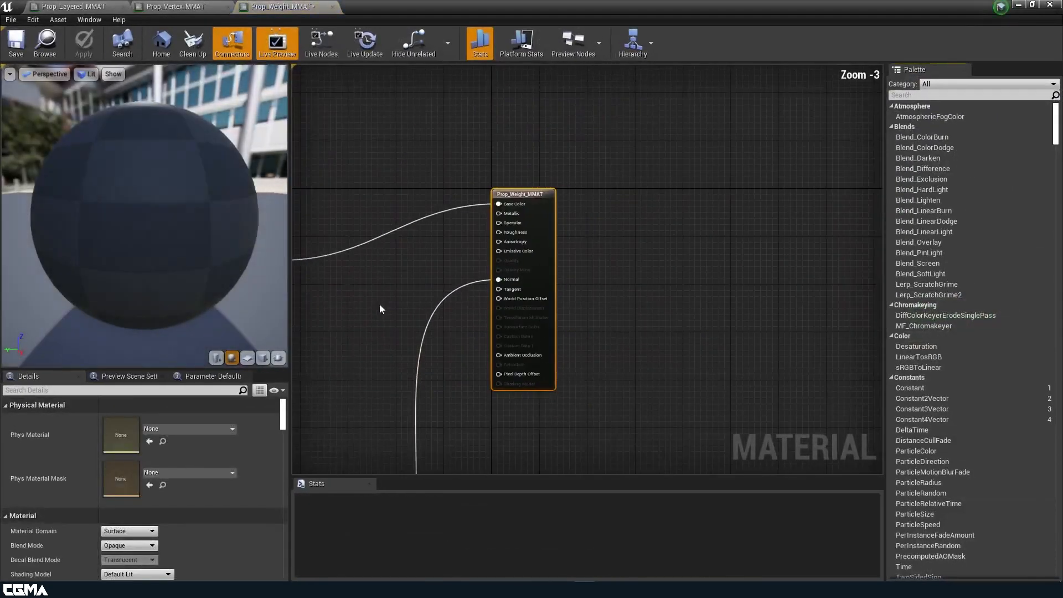
right_click_drag(379, 303, 716, 207)
scroll(714, 208, "down", 3)
right_click_drag(625, 232, 612, 273)
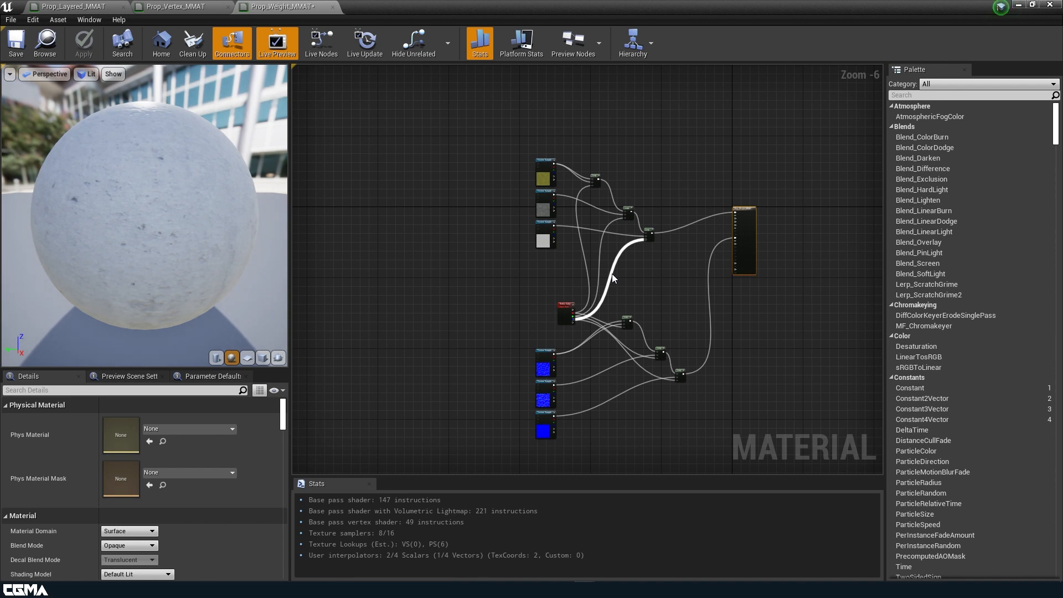
scroll(612, 273, "up", 4)
right_click_drag(599, 242, 569, 295)
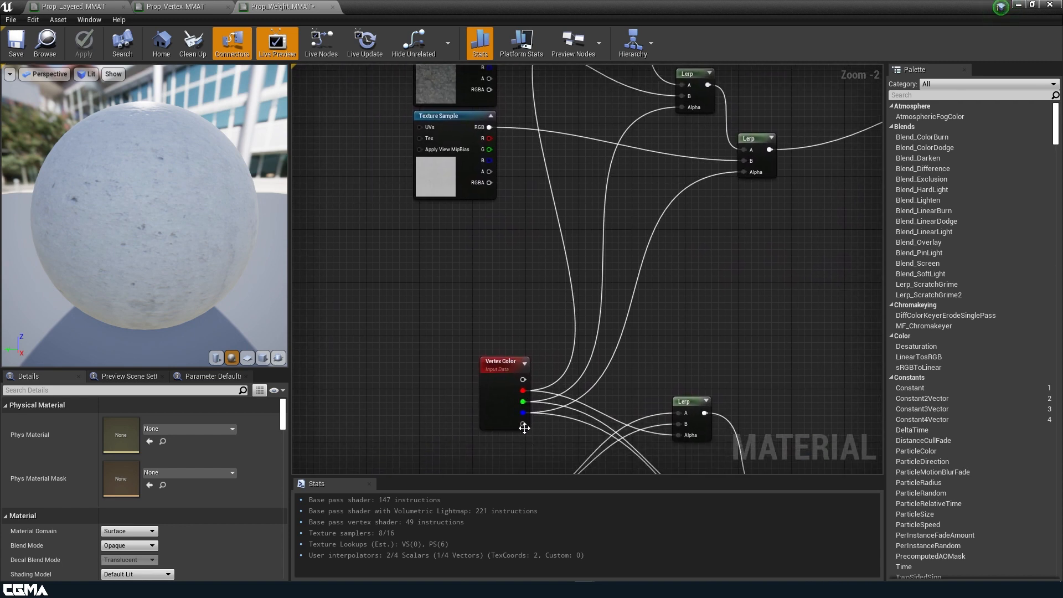
Connect the Vertex Color alpha output to the Alpha inputs of the second and third base color Lerps.
left_click_drag(523, 425, 746, 172)
left_click_drag(524, 425, 684, 108)
scroll(618, 163, "down", 1)
right_click_drag(588, 244, 617, 333)
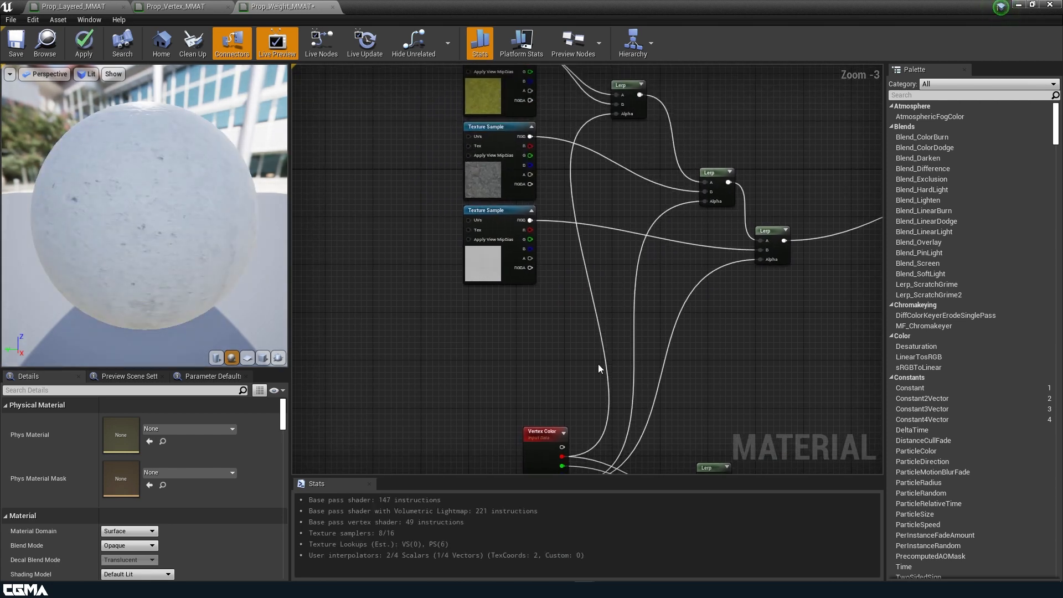
Move the Vertex Color node away from the Lerps and delete the final Lerp of both the base color and normal chains.
left_click_drag(540, 435, 467, 346)
right_click_drag(590, 306, 595, 341)
left_click(790, 288)
key("Delete")
scroll(784, 296, "down", 1)
scroll(679, 315, "down", 2)
right_click_drag(750, 365, 667, 227)
scroll(670, 228, "up", 3)
left_click(754, 407)
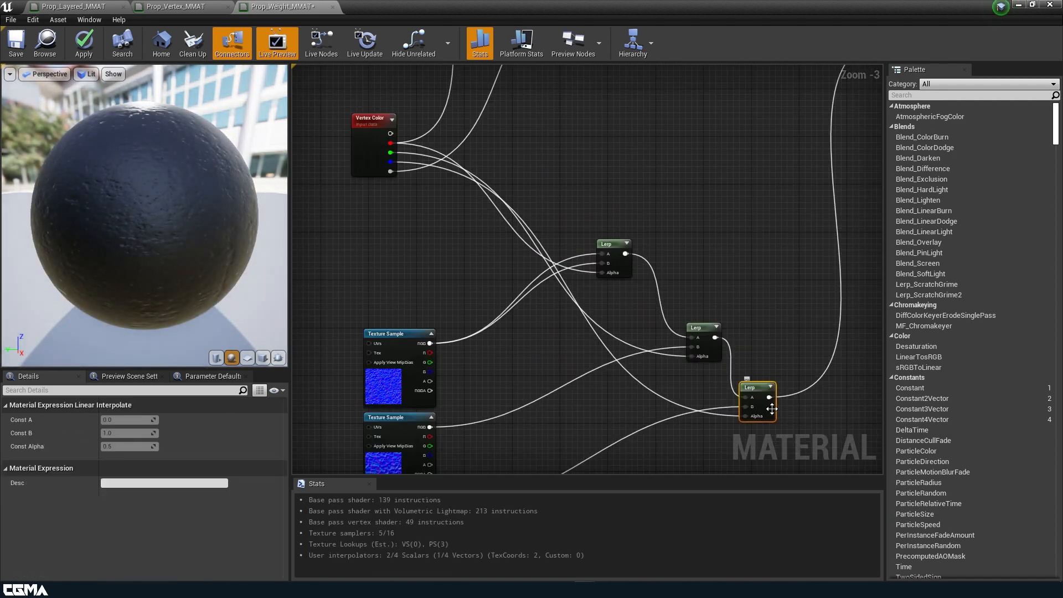
key("Delete")
Delete the second base color Lerp and the concrete base color Texture Sample.
scroll(650, 380, "down", 1)
right_click_drag(627, 66, 705, 238)
left_click(706, 238)
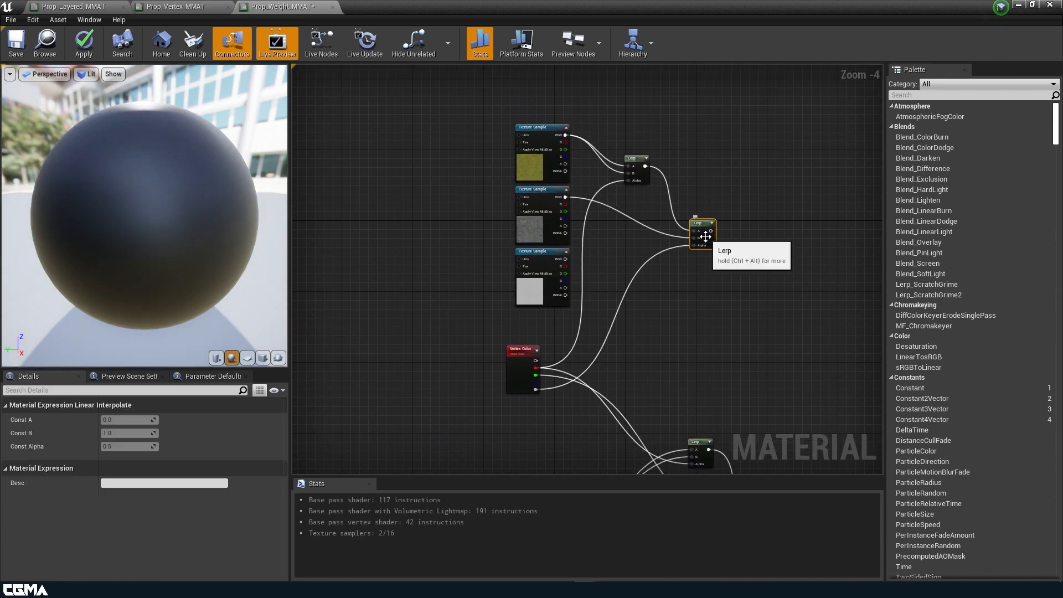
key("Delete")
left_click(530, 290)
key("Delete")
Delete the third normal map Texture Sample and the second normal Lerp.
right_click_drag(657, 355, 626, 107)
left_click(500, 423)
key("Delete")
left_click(731, 269)
key("Delete")
Reposition the remaining normal Lerp and connect the rock normal and rock color textures to the B inputs of their respective Lerps.
left_click_drag(667, 210, 694, 308)
left_click_drag(534, 332, 687, 307)
right_click_drag(631, 223, 668, 464)
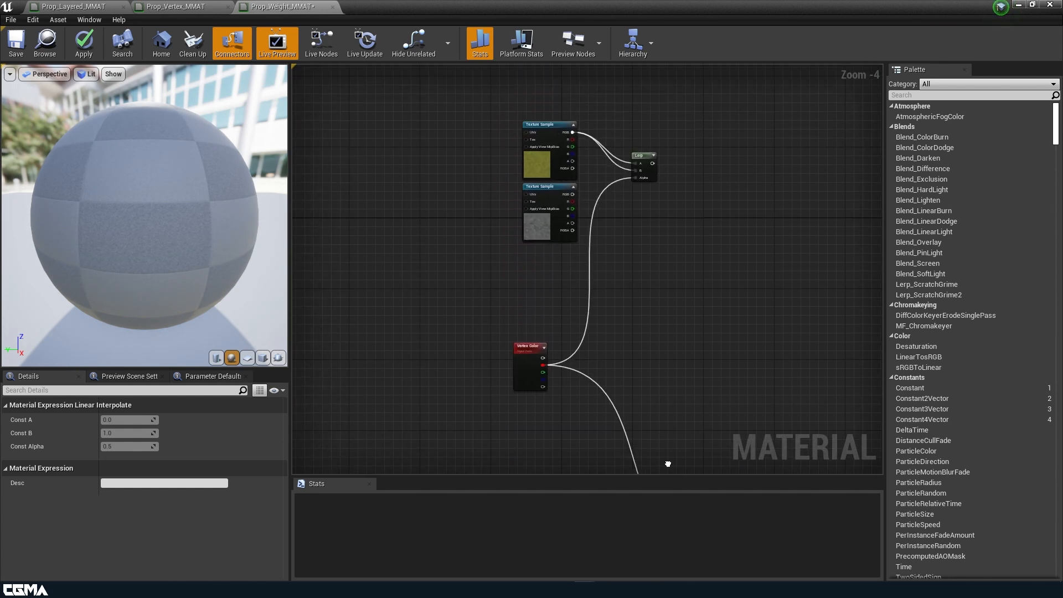
scroll(570, 222, "up", 2)
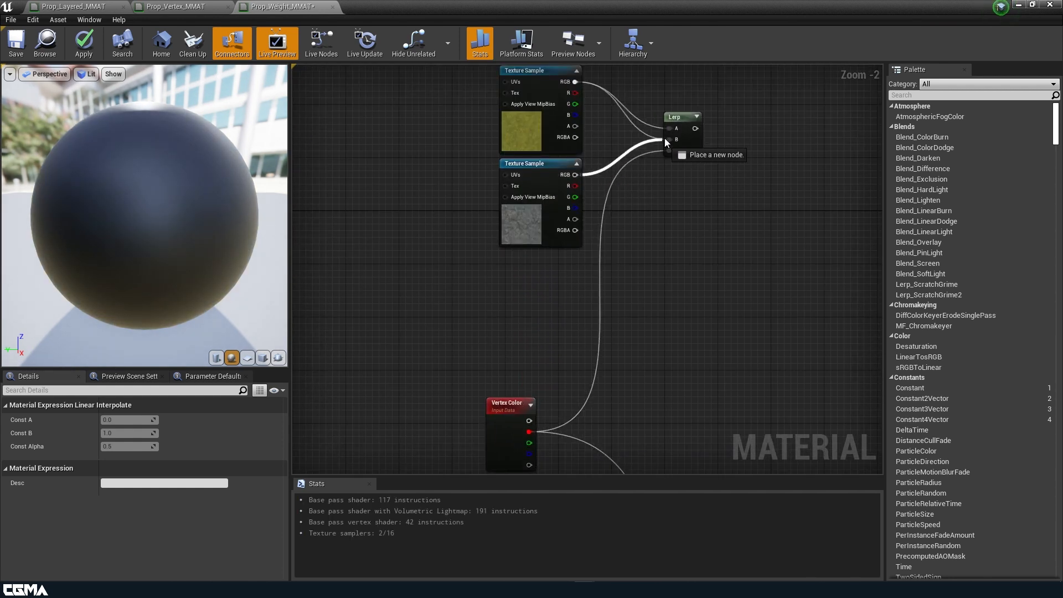
left_click_drag(671, 140, 671, 140)
scroll(652, 248, "down", 2)
Drive both Lerps' Alpha inputs with the Vertex Color alpha channel and connect the color Lerp to the material's Base Color.
right_click_drag(636, 351, 474, 135)
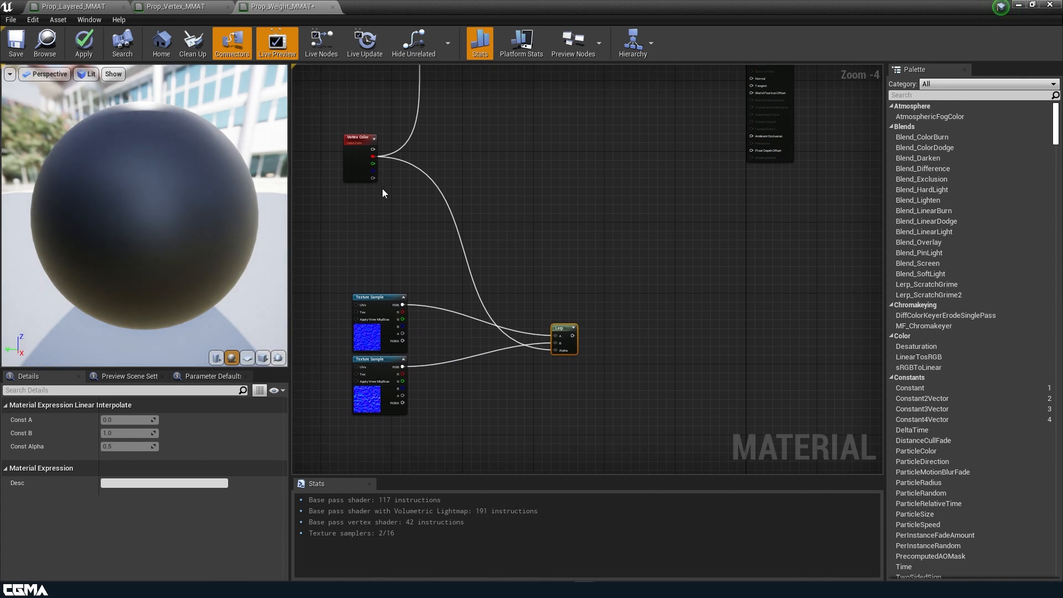
left_click_drag(372, 178, 556, 351)
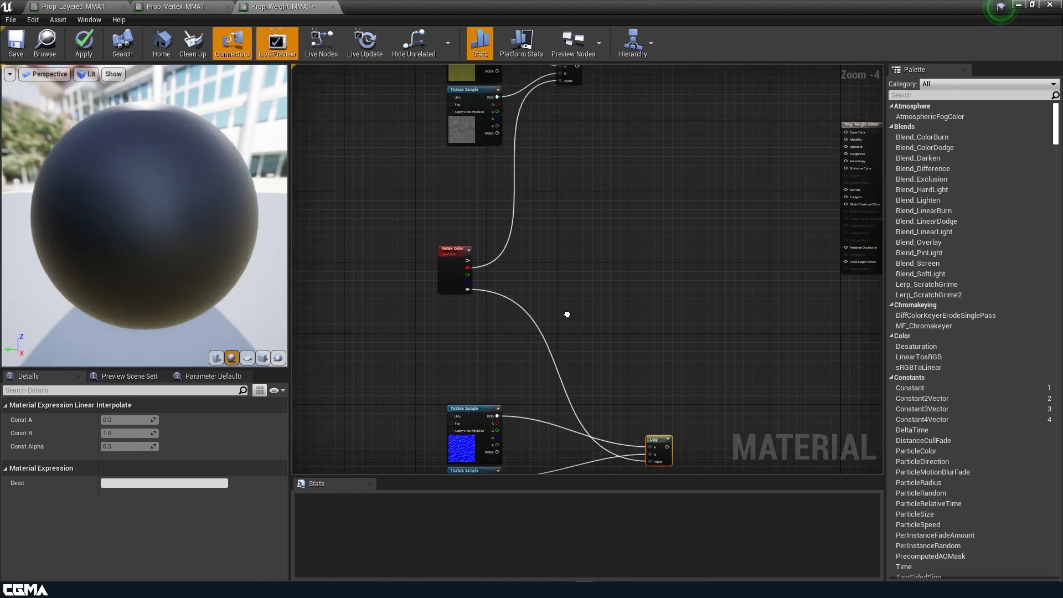
right_click_drag(475, 275, 505, 359)
left_click_drag(502, 370, 699, 221)
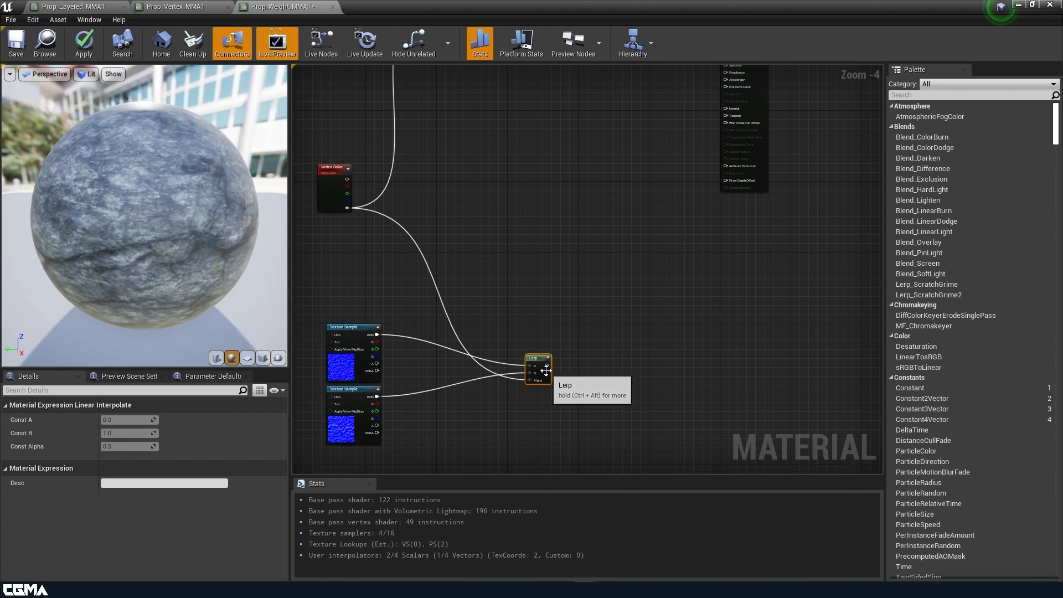
Connect the normal Lerp to the material's Normal input, apply and save Prop_Weight_MMAT, and return to the level editor.
left_click_drag(546, 370, 724, 109)
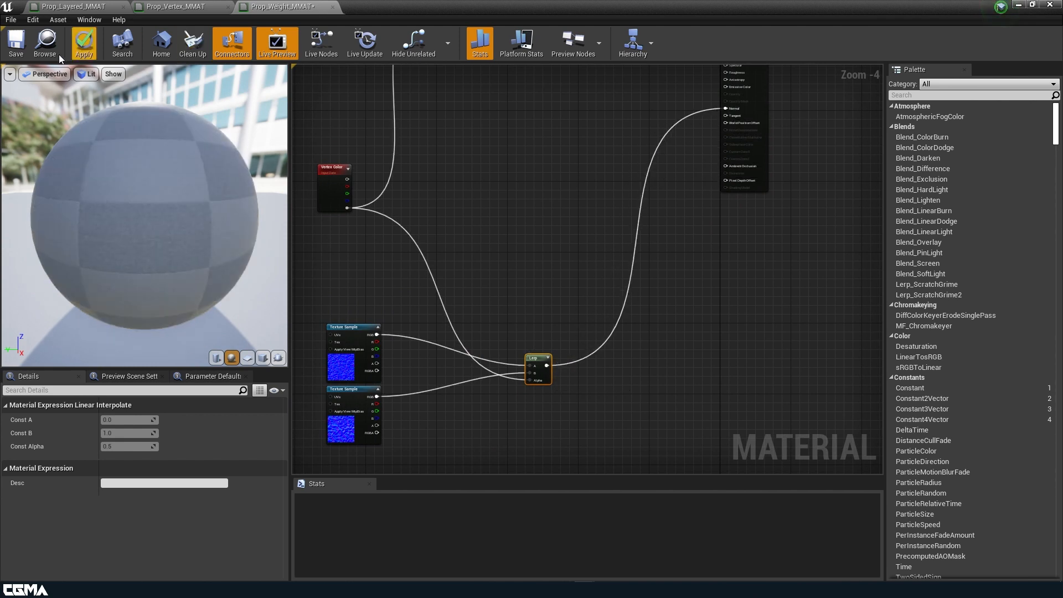
left_click(83, 44)
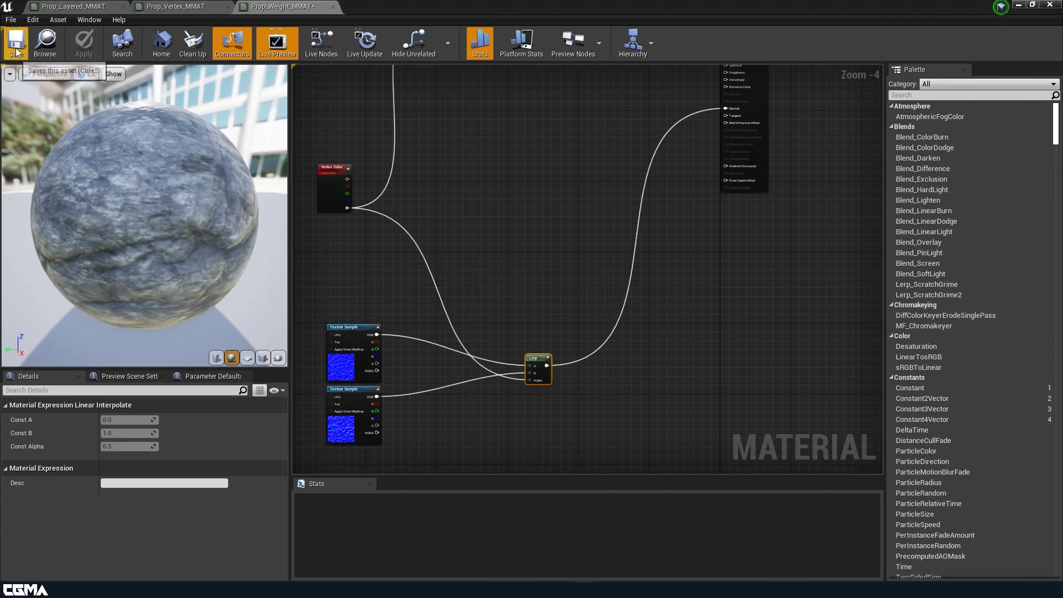
left_click(1016, 5)
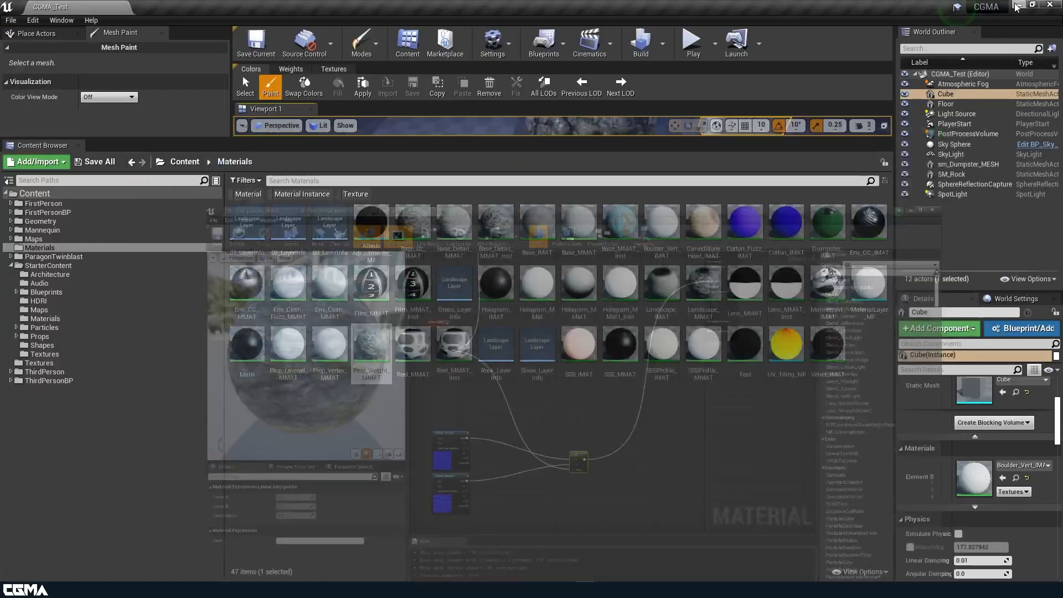
Create a material instance of Prop_Weight_MMAT named Boulder_Weight_IMAT and save all modified assets.
left_click_drag(634, 138, 622, 306)
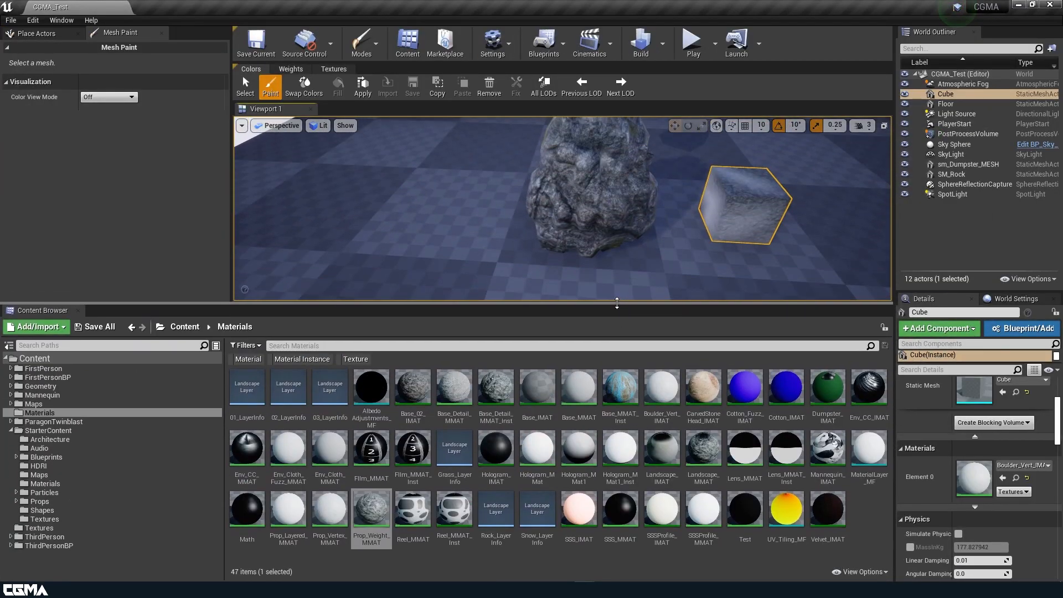
right_click(371, 506)
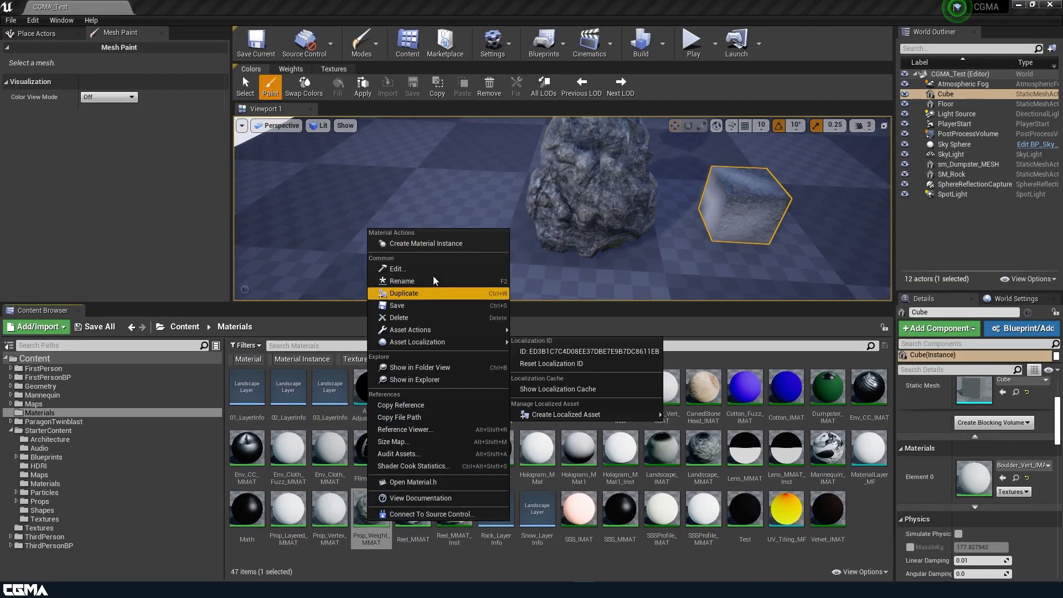
left_click(429, 243)
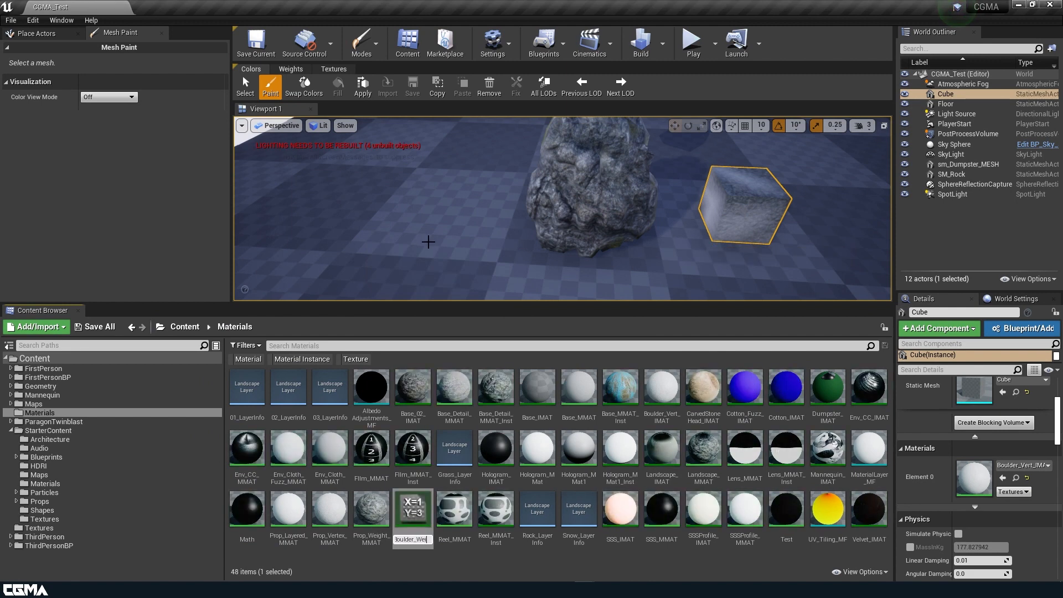
type("_IMAT")
key("Return")
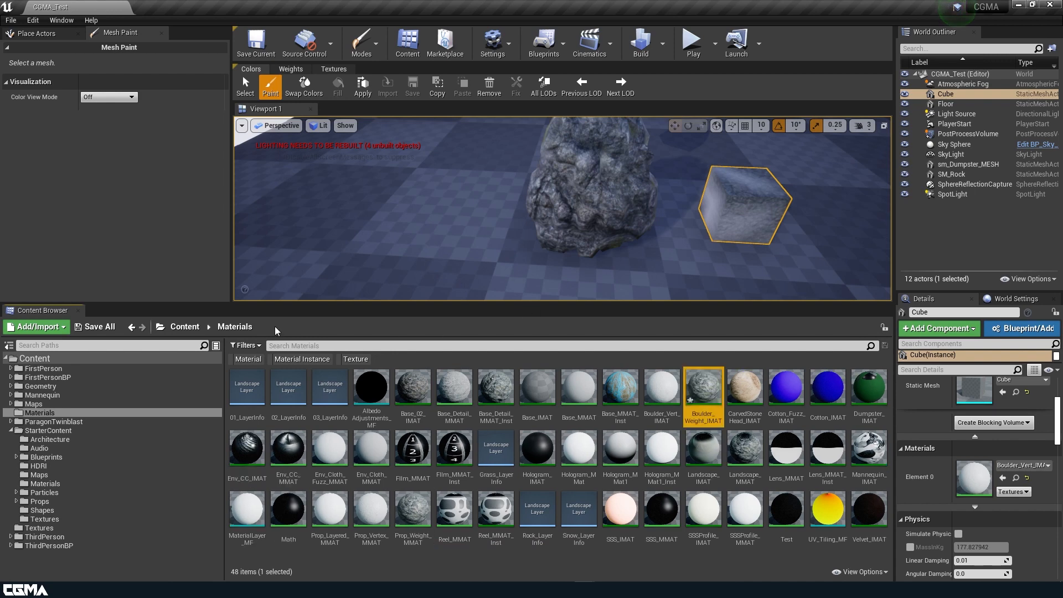
left_click(95, 327)
left_click(631, 397)
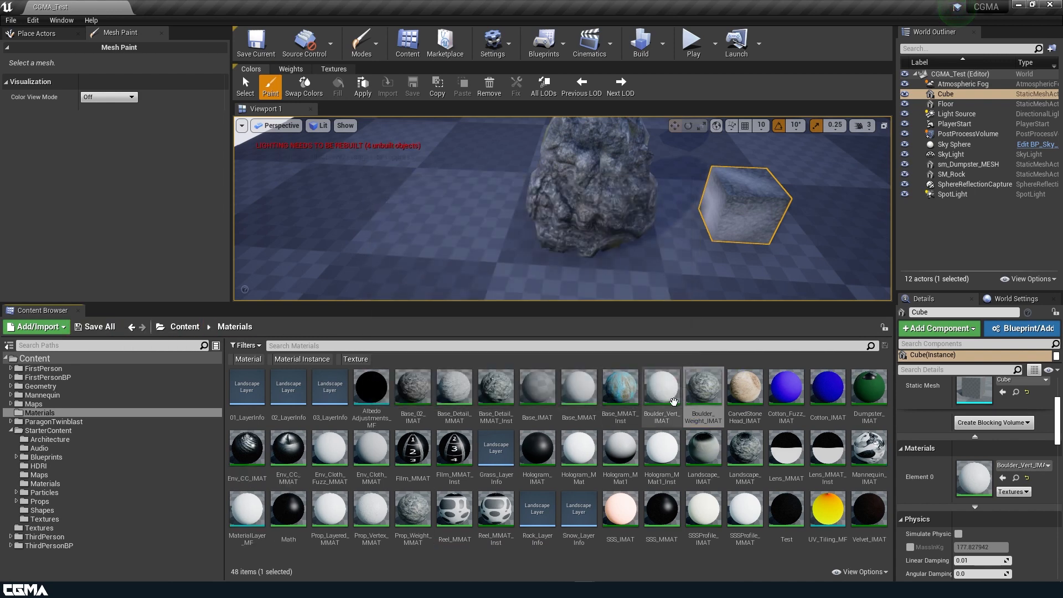
Assign Boulder_Weight_IMAT to material Element 0 of SM_Rock and save the level.
left_click(607, 196)
left_click(692, 391)
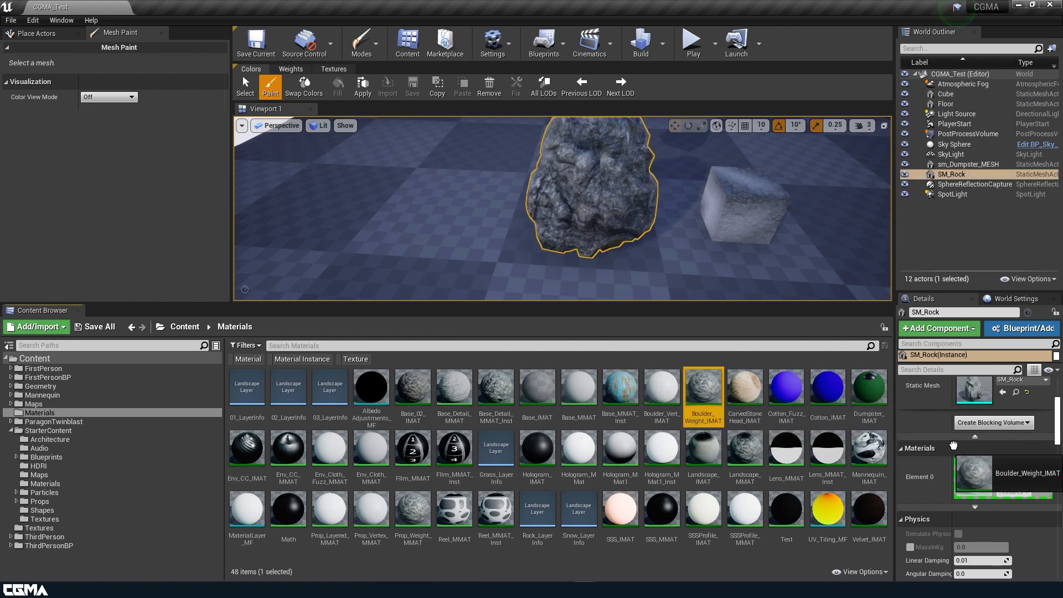
left_click(1002, 478)
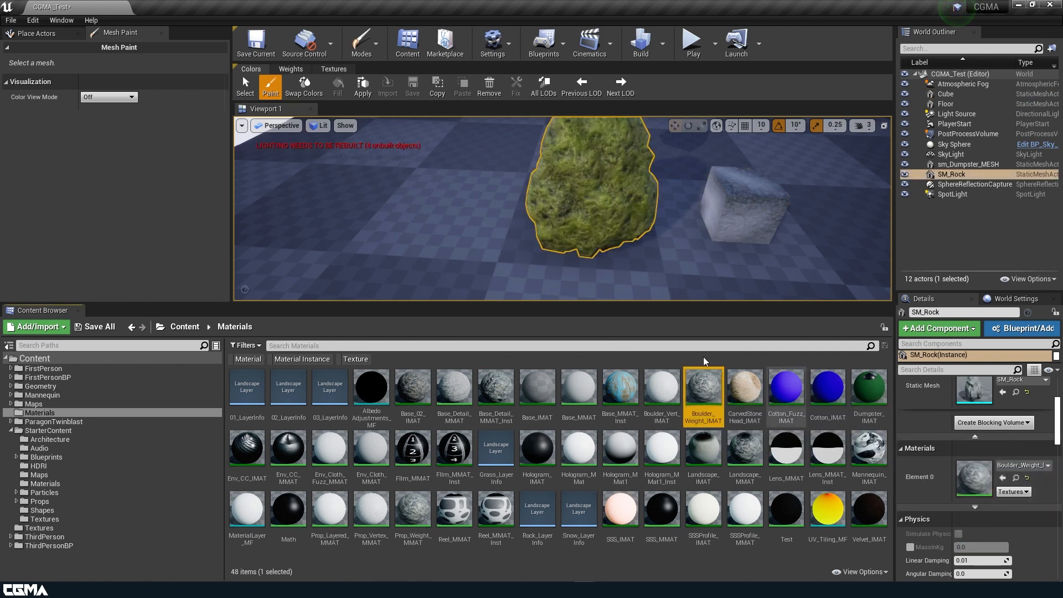
left_click(95, 326)
left_click(625, 398)
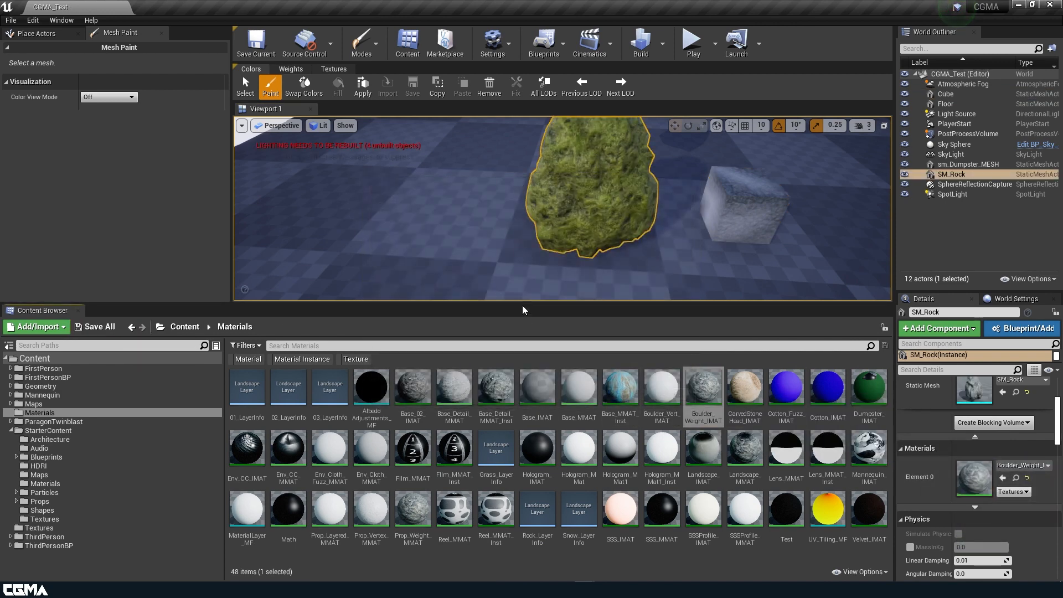
Enlarge the viewport, switch Mesh Paint to weight painting, and paint Texture One over the rock with a 0.25 size brush at strength 1.0.
left_click_drag(524, 304, 511, 536)
right_click_drag(523, 327, 548, 307)
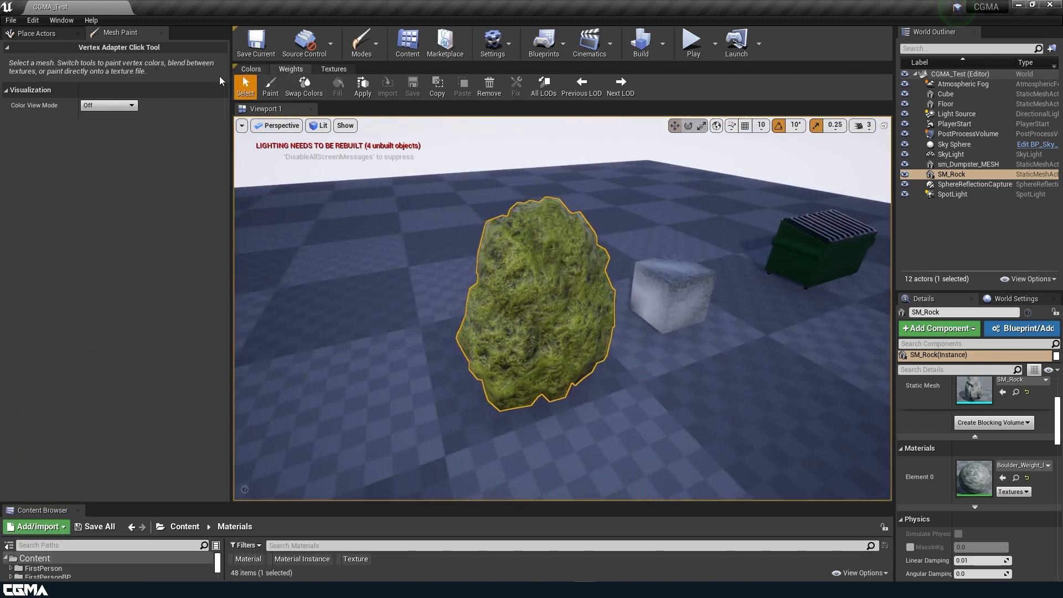
left_click(271, 91)
mouse_move(481, 287)
left_mouse_down()
mouse_move(517, 355)
mouse_move(539, 260)
mouse_move(545, 332)
mouse_move(569, 344)
mouse_move(609, 328)
mouse_move(550, 344)
mouse_move(575, 255)
mouse_move(498, 224)
mouse_move(479, 302)
left_mouse_up()
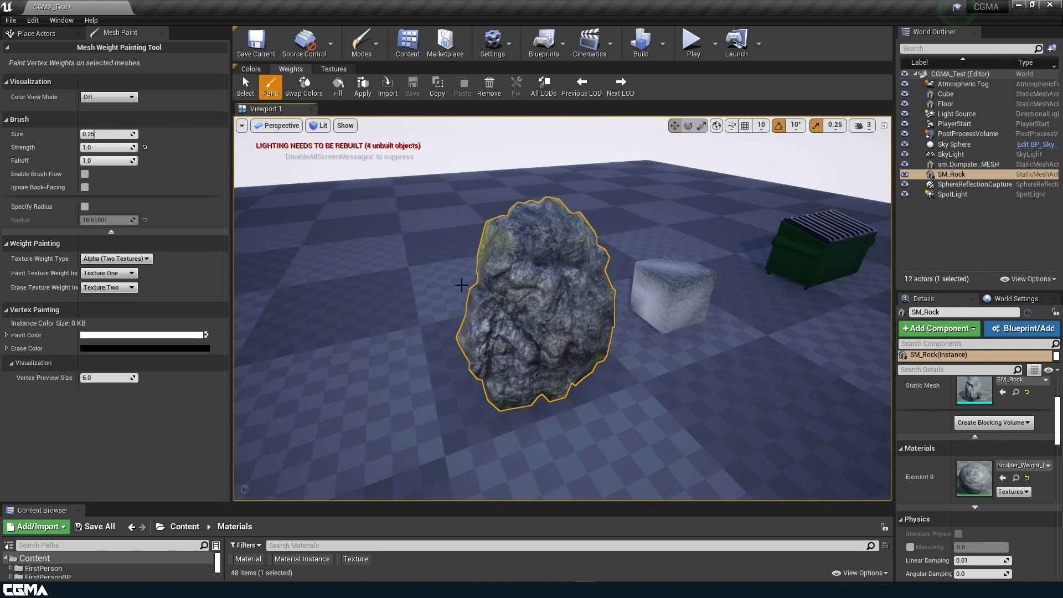
left_click_drag(518, 207, 493, 231)
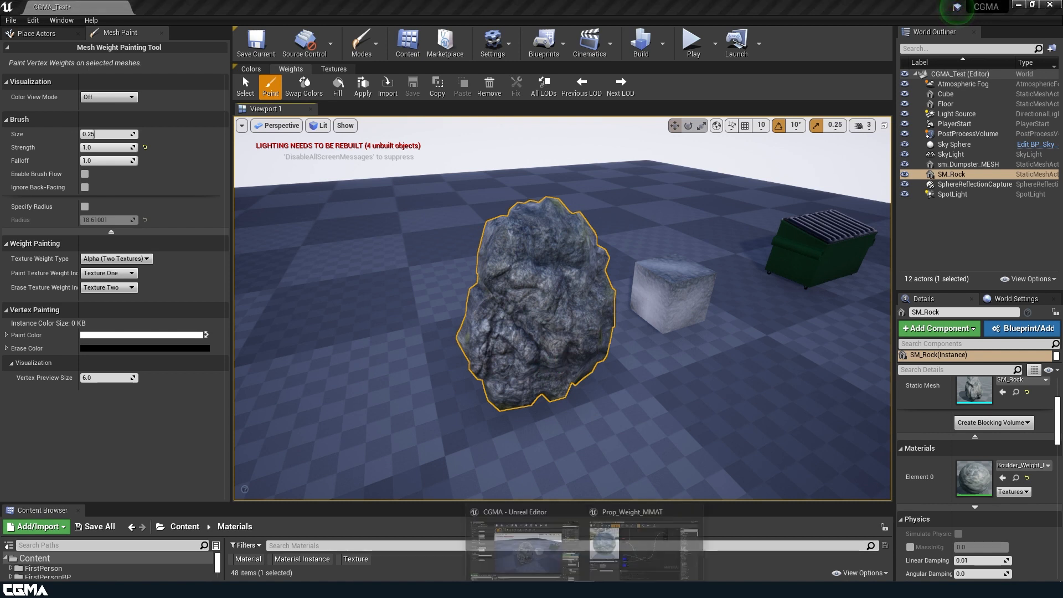
Review the texture inputs of the base color Lerp in the Prop_Weight_MMAT graph and return to the level editor.
double_click(673, 562)
scroll(601, 207, "up", 4)
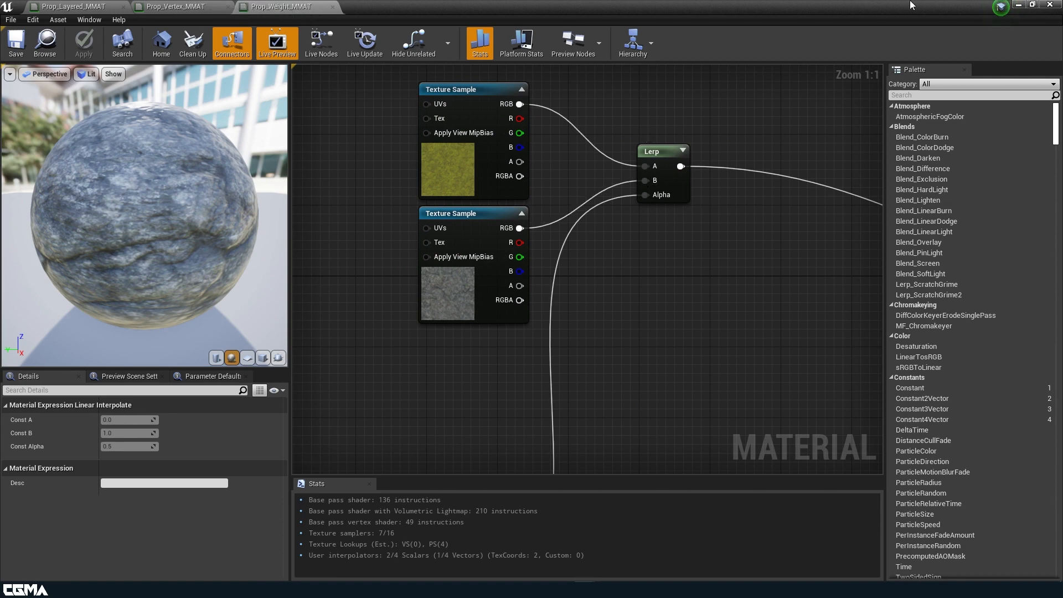
left_click(1021, 6)
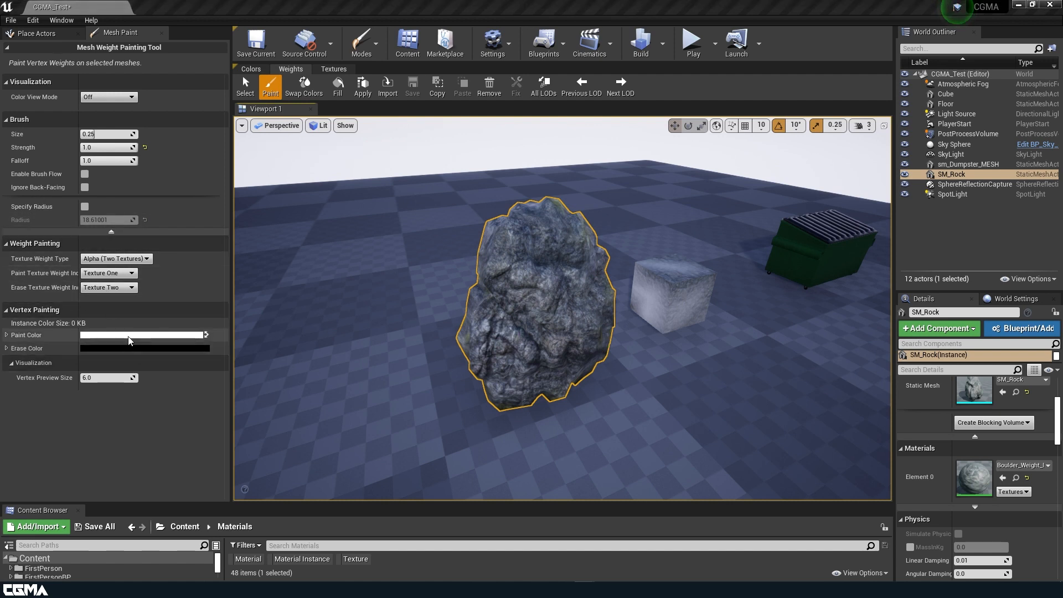
With weight type Alpha (Two Textures), set the paint index to Texture Two and the erase index to Texture One, and paint moss over the rock.
left_click(125, 264)
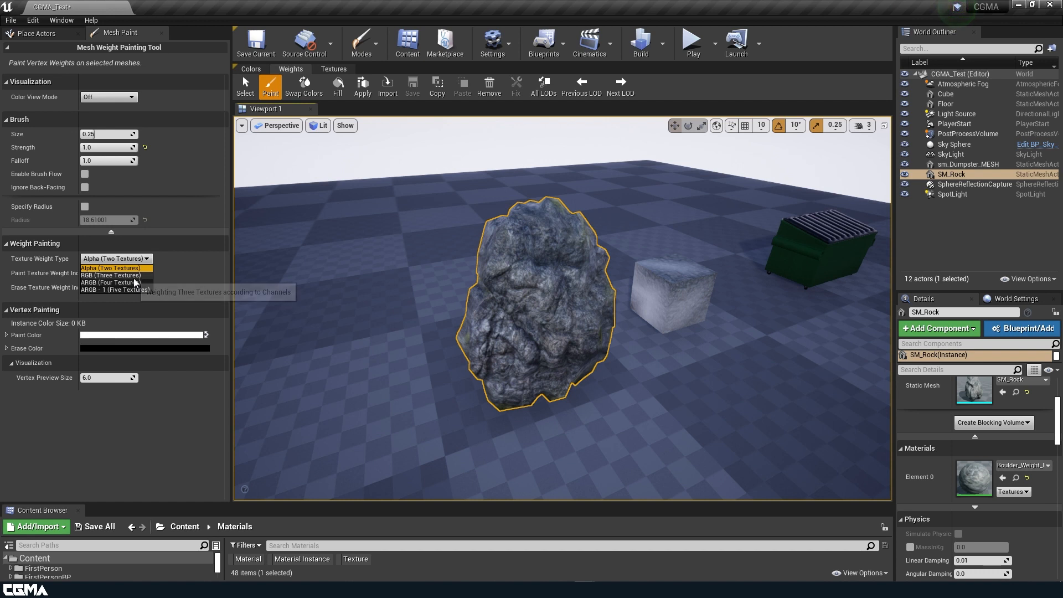
left_click(113, 270)
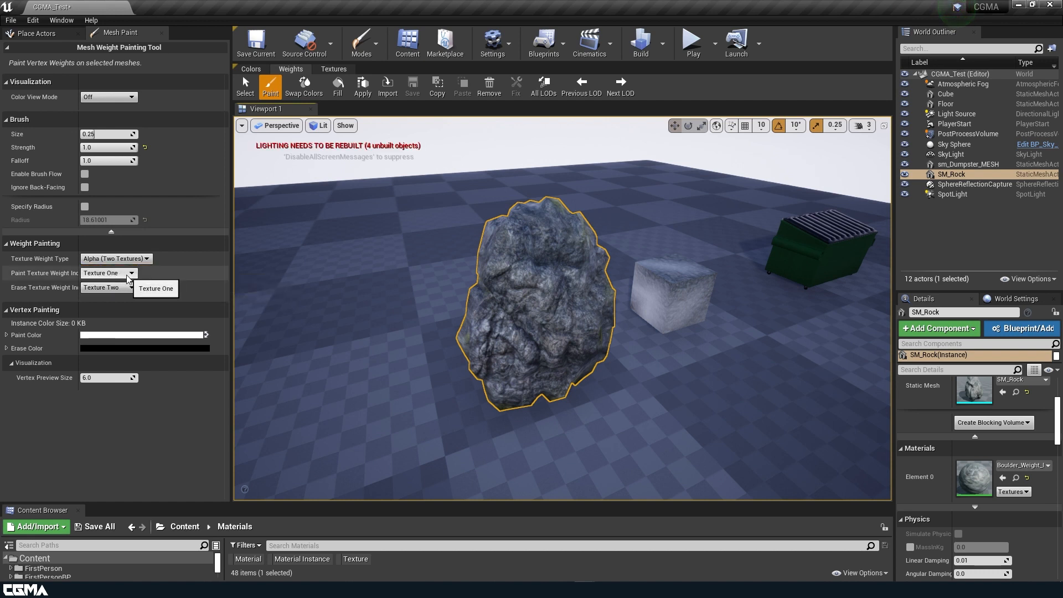
left_click(126, 275)
left_click(115, 287)
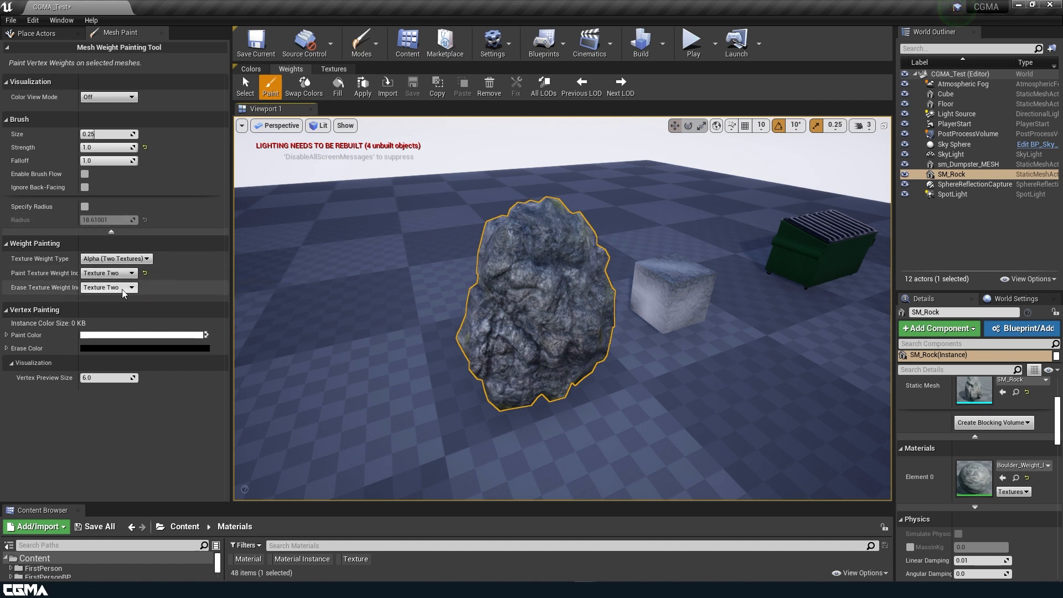
left_click(108, 287)
left_click(102, 297)
mouse_move(546, 304)
left_mouse_down()
mouse_move(540, 410)
mouse_move(528, 336)
mouse_move(532, 232)
mouse_move(515, 354)
mouse_move(492, 351)
mouse_move(586, 296)
mouse_move(476, 272)
mouse_move(526, 378)
left_mouse_up()
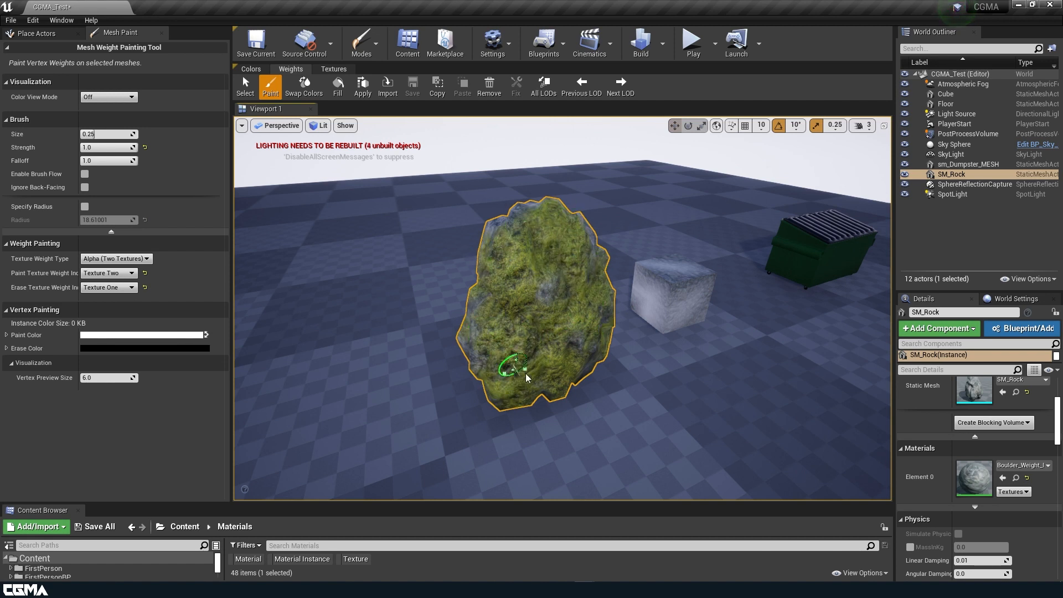
Erase the moss from the rock with the weight brush and set the color view mode to Alpha Channel.
mouse_move(560, 287)
left_mouse_down("shift")
mouse_move(576, 360)
mouse_move(542, 405)
mouse_move(541, 366)
mouse_move(587, 310)
mouse_move(581, 265)
mouse_move(523, 227)
mouse_move(540, 233)
mouse_move(558, 388)
mouse_move(501, 310)
mouse_move(330, 228)
left_mouse_up("shift")
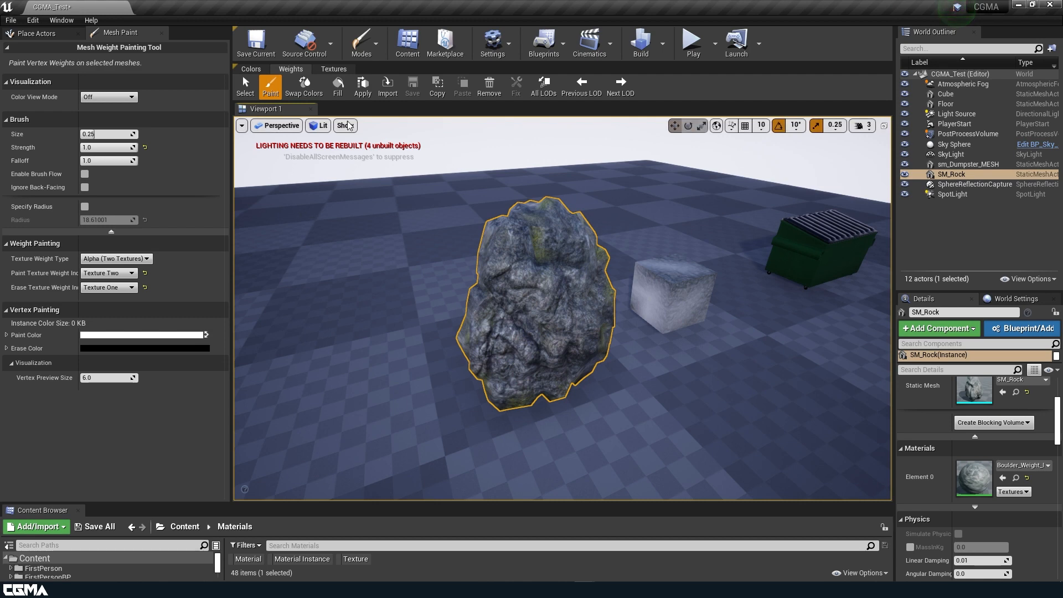
left_click(110, 97)
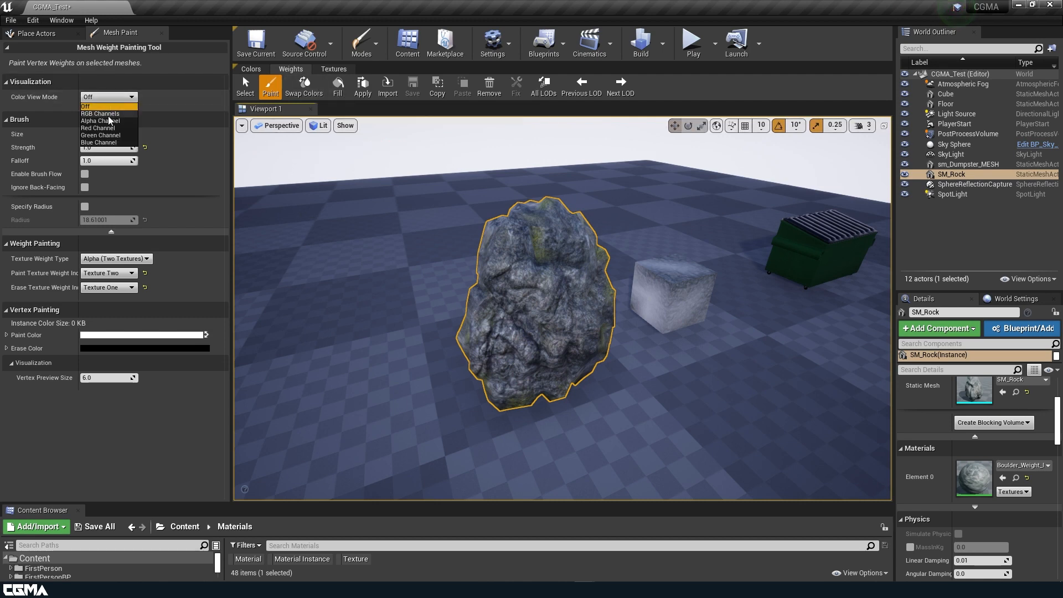
left_click(98, 121)
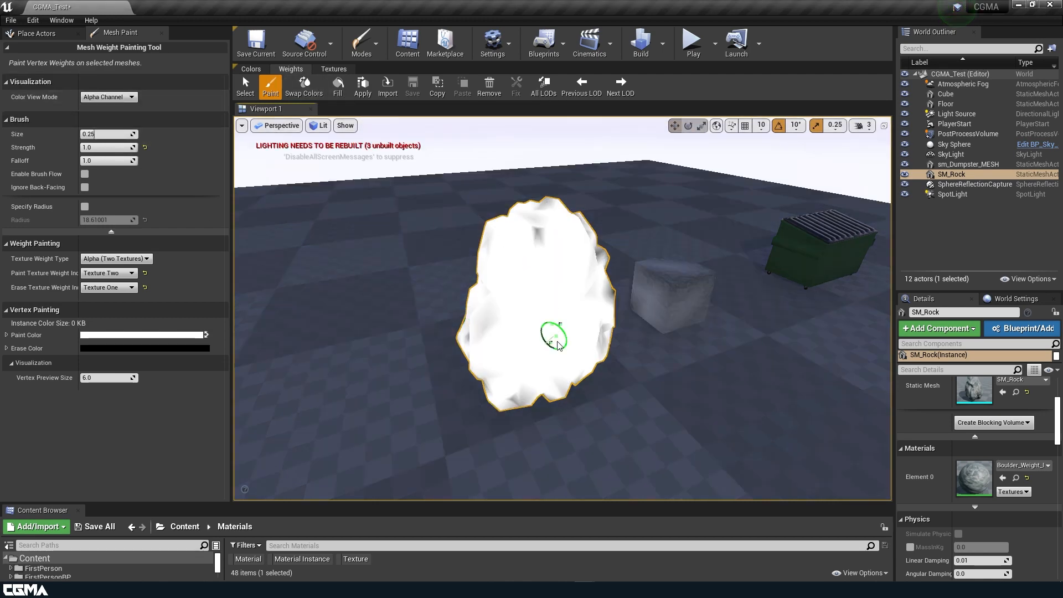
Repaint Texture Two over the rock in the alpha view, undoing any accidental selection of the floor.
mouse_move(543, 247)
left_mouse_down()
mouse_move(545, 380)
mouse_move(491, 368)
mouse_move(591, 362)
mouse_move(543, 347)
mouse_move(595, 278)
mouse_move(494, 190)
mouse_move(488, 229)
left_mouse_up()
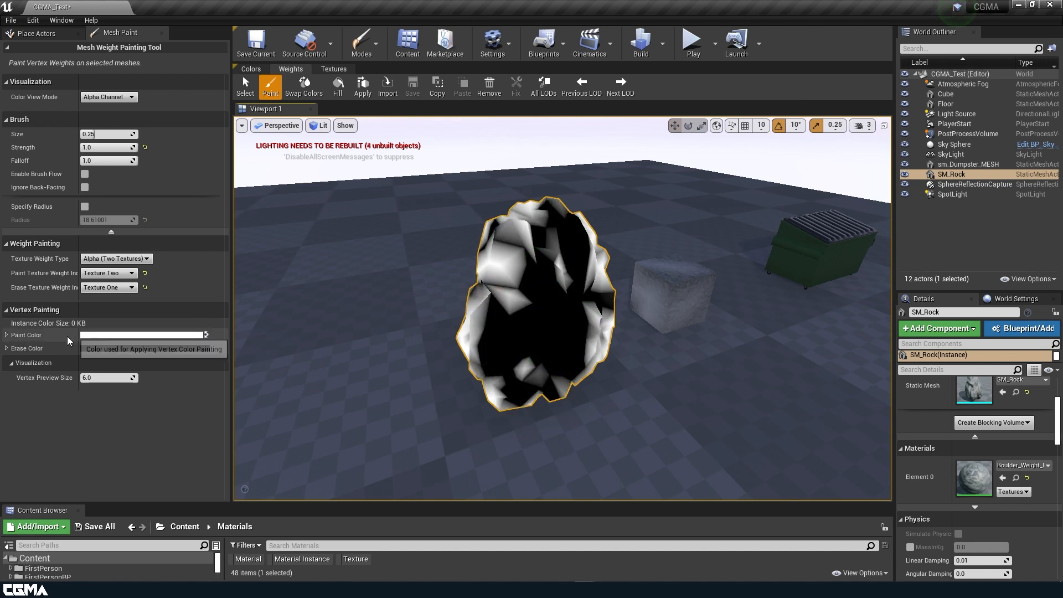
mouse_move(501, 238)
left_mouse_down()
mouse_move(465, 237)
mouse_move(481, 372)
mouse_move(564, 358)
mouse_move(524, 266)
mouse_move(479, 352)
left_mouse_up()
mouse_move(480, 352)
left_mouse_down("alt")
mouse_move(507, 387)
mouse_move(573, 362)
left_mouse_up("alt")
left_click(573, 362)
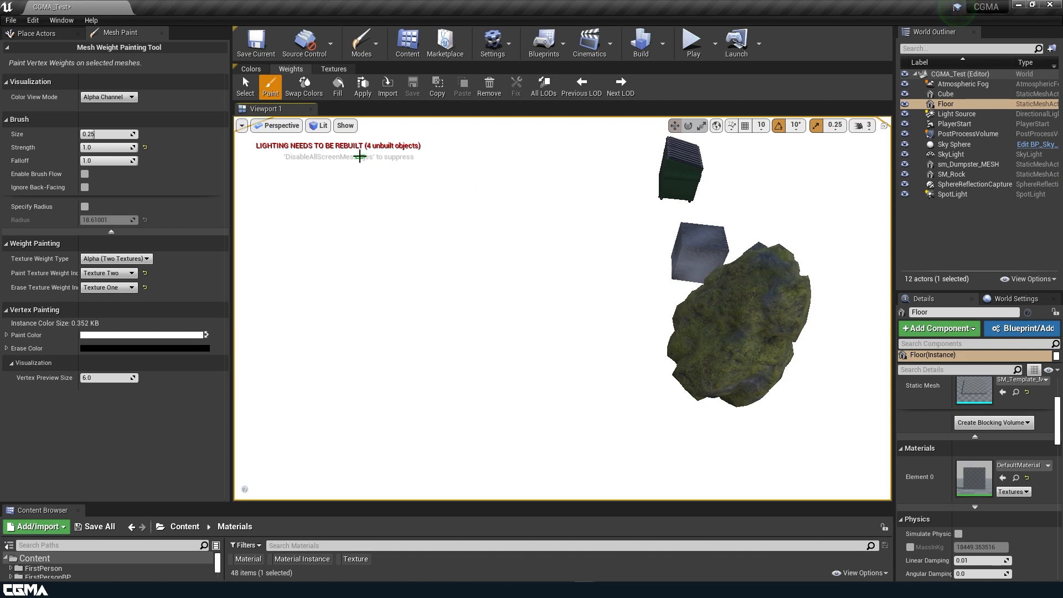
key("ctrl+z")
Leave weight painting for mesh selection and set the color view mode to Off.
left_click(245, 87)
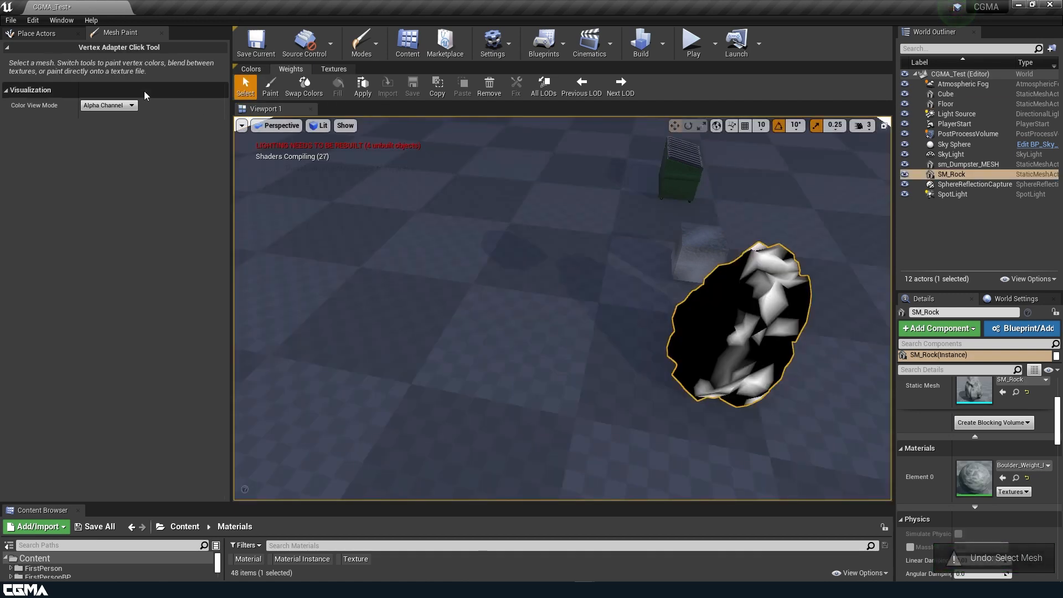
left_click(131, 107)
left_click(115, 115)
left_click_drag(498, 299, 376, 254, "alt")
right_click_drag(449, 255, 388, 234)
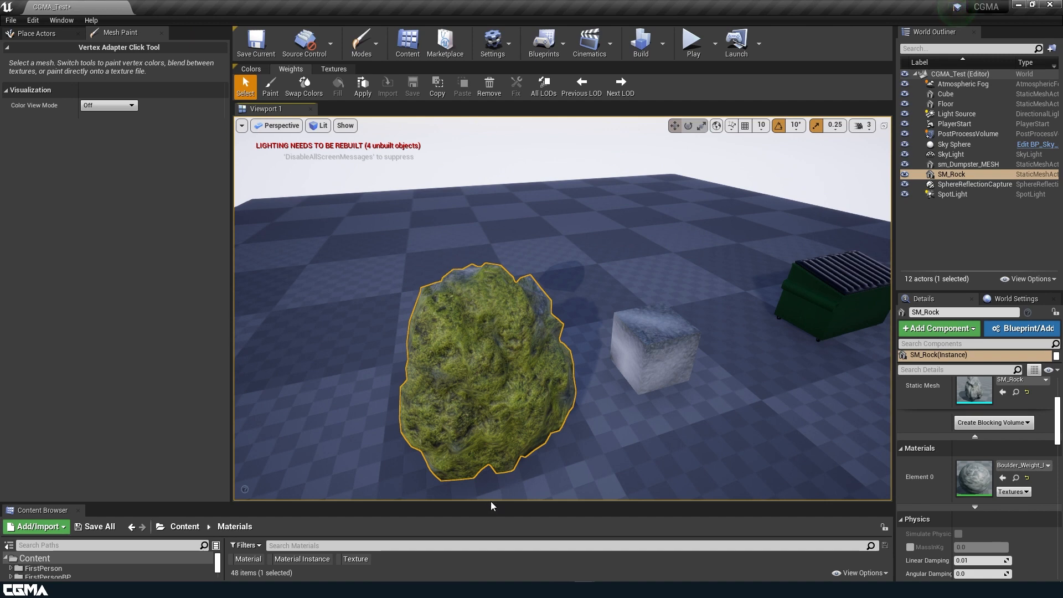
Switch to the material editor and bring up the base color Lerp chain of Prop_Vertex_MMAT.
left_click_drag(490, 502, 490, 344)
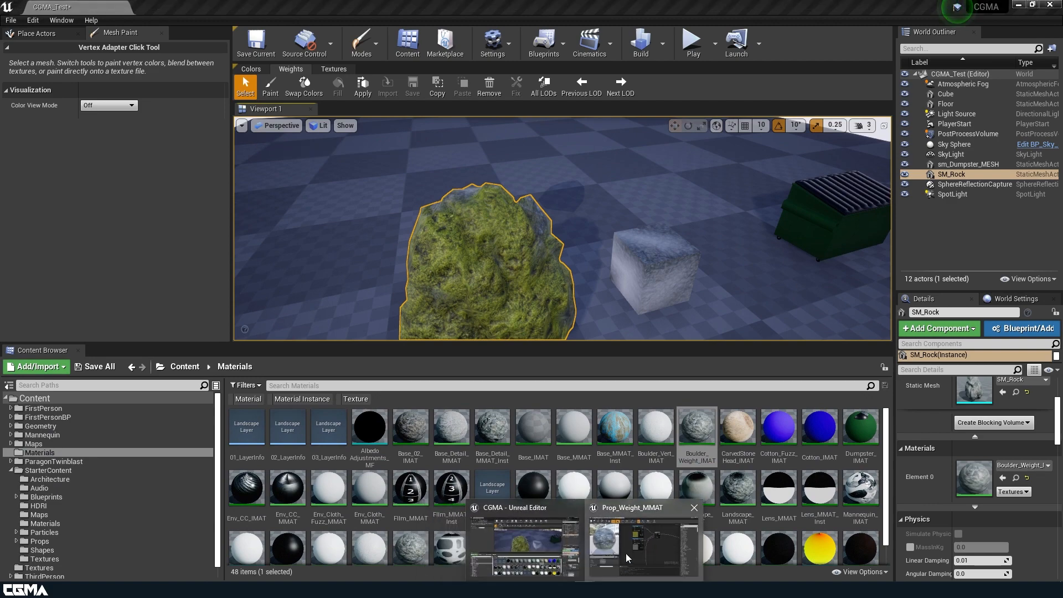
double_click(625, 553)
scroll(505, 350, "down", 6)
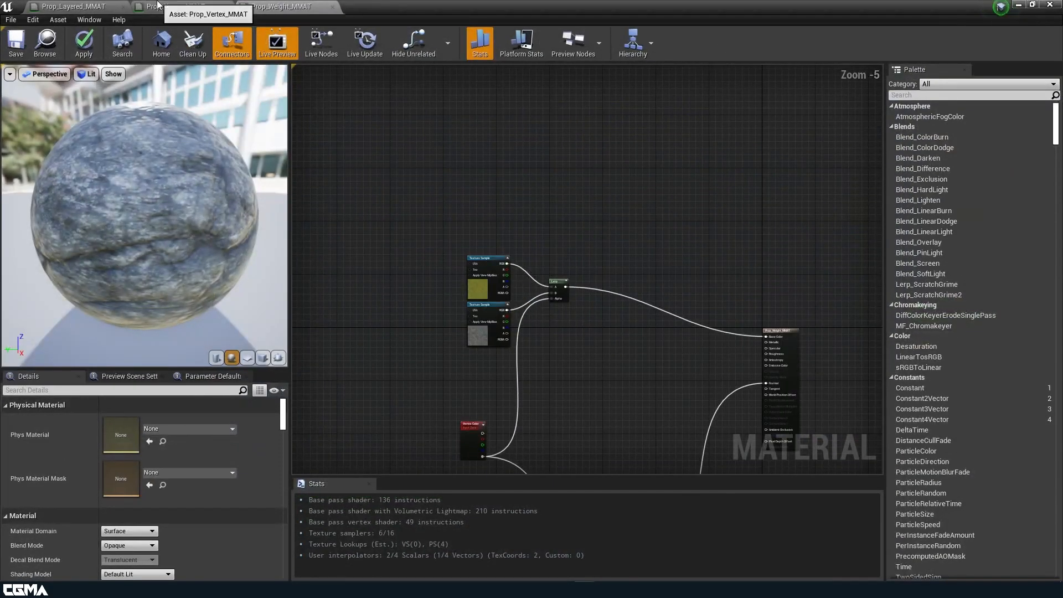
left_click(175, 6)
scroll(404, 262, "down", 4)
right_click_drag(434, 353, 530, 375)
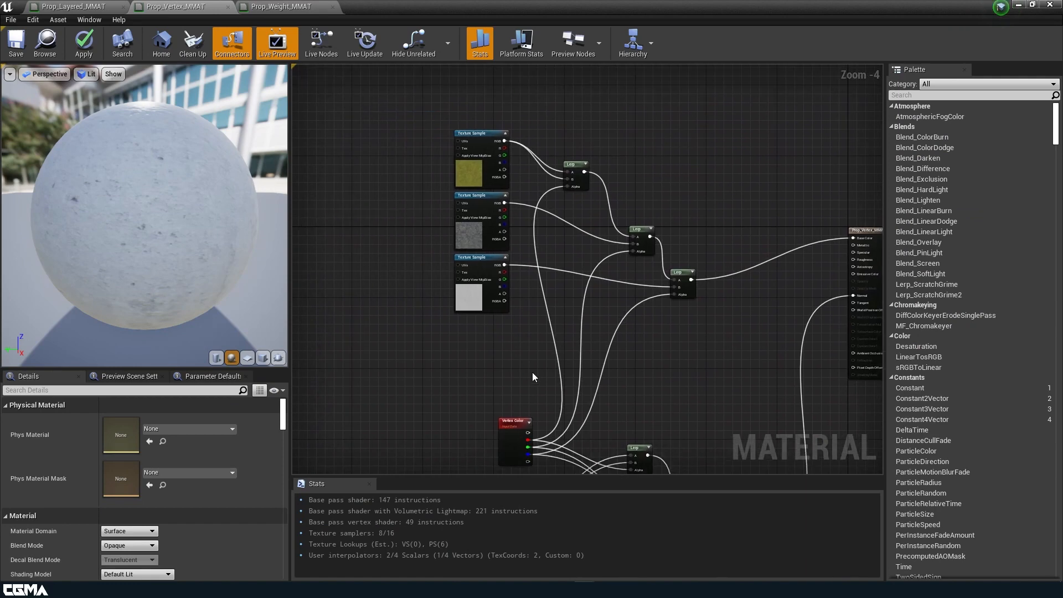
Add T_CobbleStone_Pebble_D and T_CobbleStone_Pebble_N from the StarterContent Textures folder to the Prop_Vertex_MMAT graph.
left_click_drag(522, 6, 691, 49)
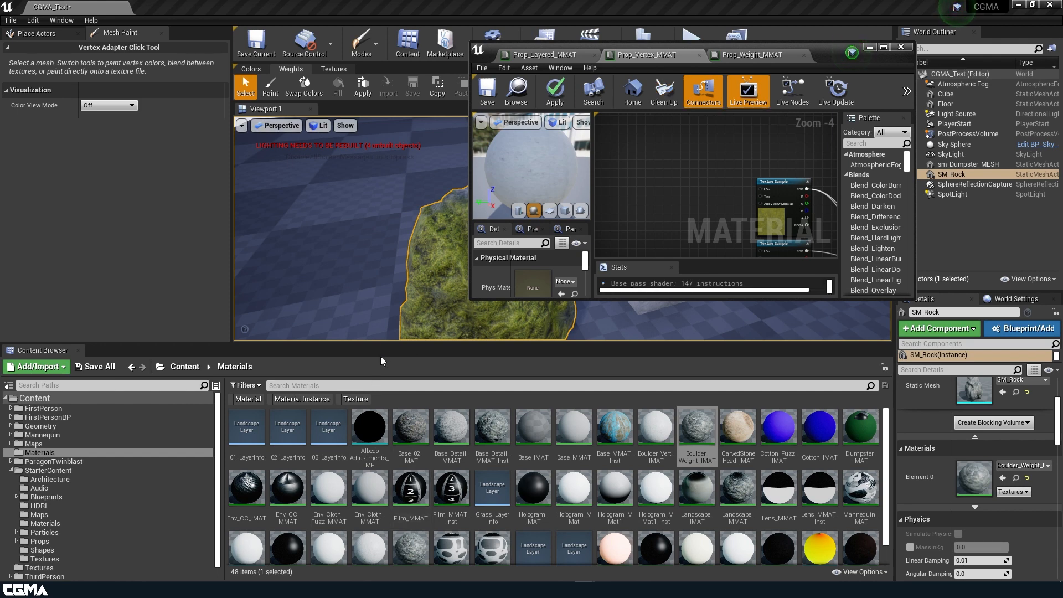
left_click_drag(374, 340, 379, 229)
left_click(44, 453)
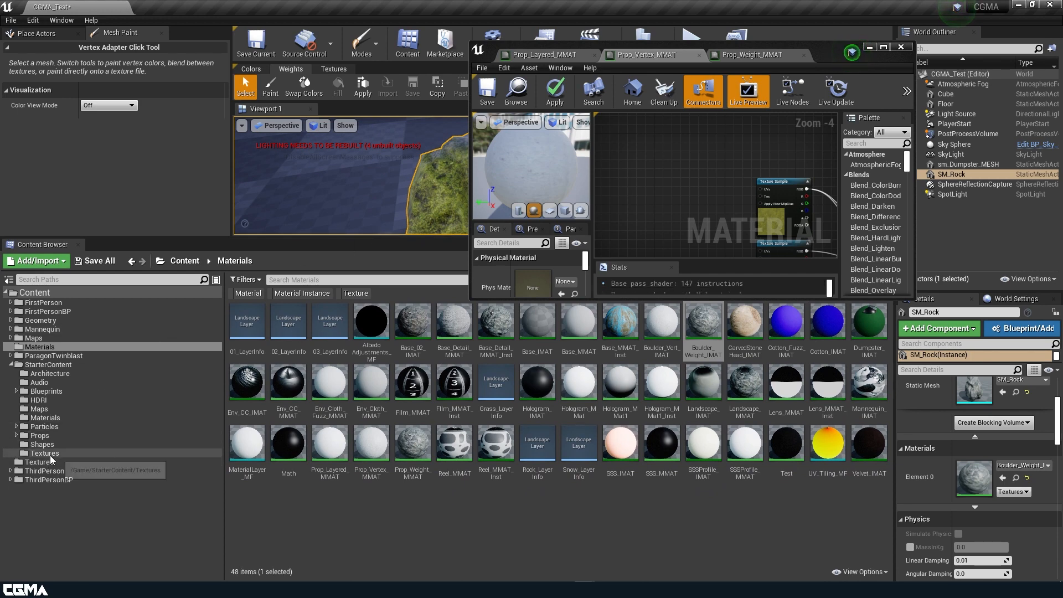
scroll(677, 404, "down", 1)
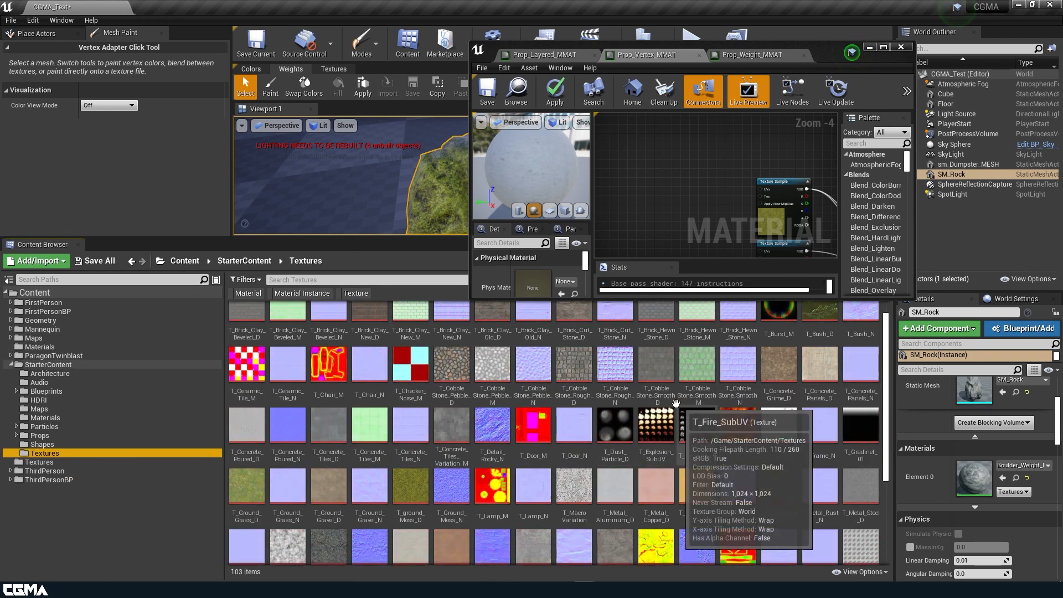
left_click(451, 368)
left_click(533, 368, "ctrl")
left_click_drag(533, 368, 661, 178)
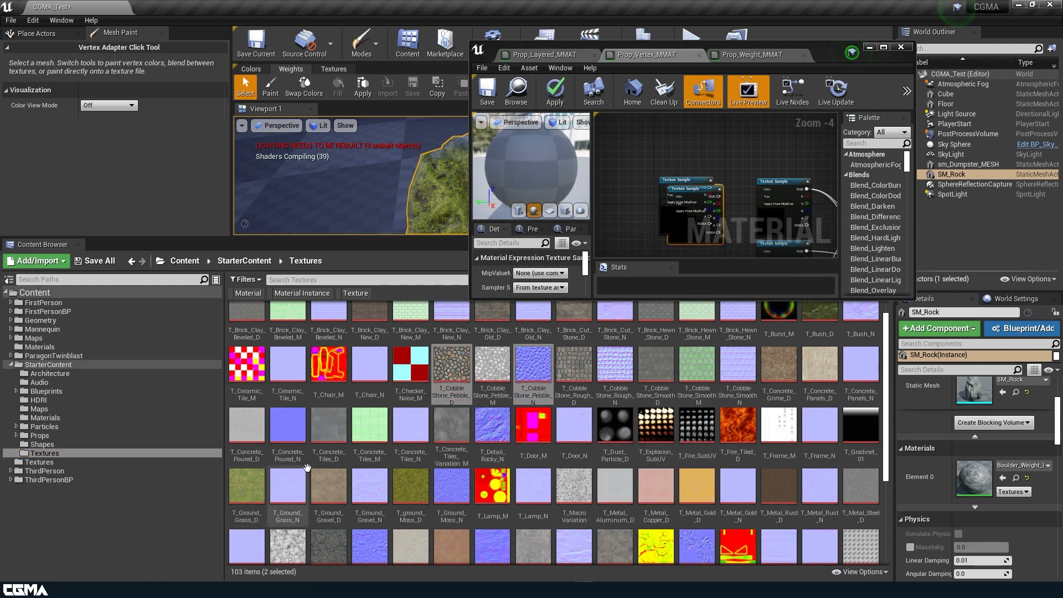
Add T_Rock_Sandstone_D and T_Rock_Sandstone_N to the Prop_Vertex_MMAT graph and maximize the material editor.
scroll(353, 419, "down", 5)
scroll(353, 419, "down", 2)
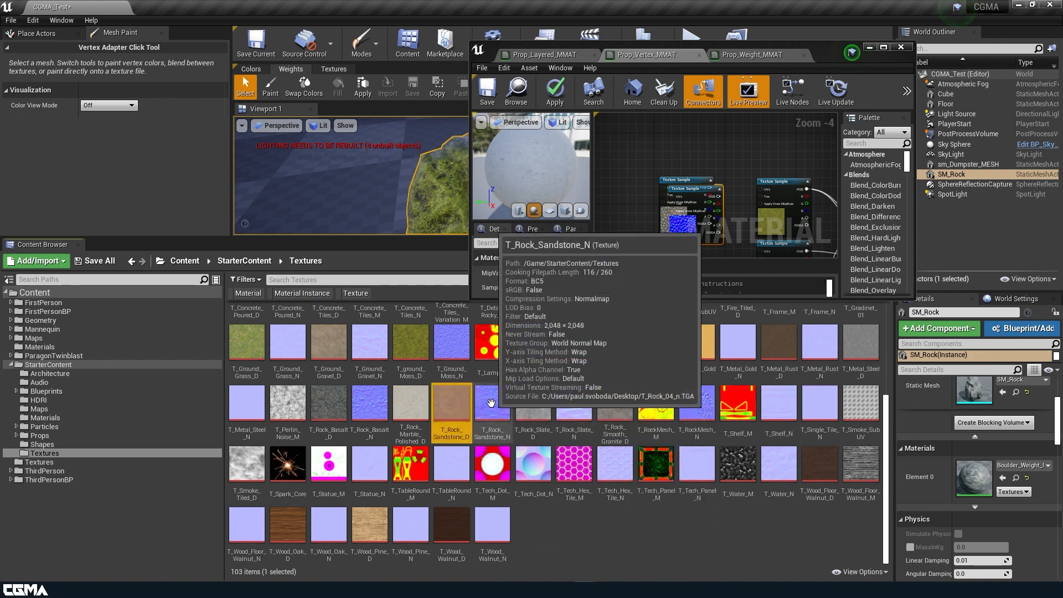
left_click_drag(443, 407, 622, 180)
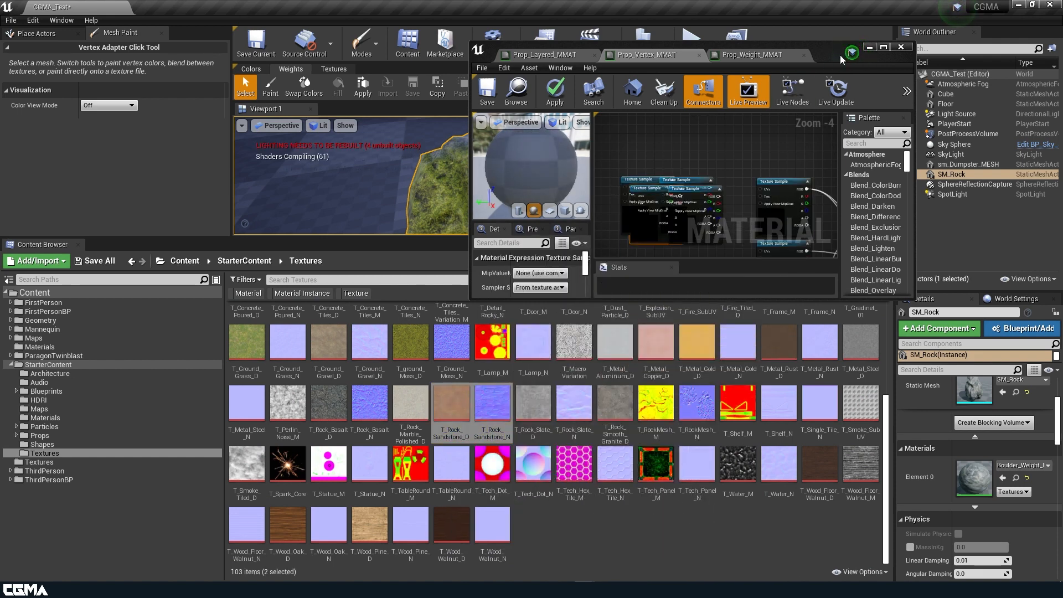
left_click(883, 47)
Raise the first base color Lerp beside the moss texture and add two new Lerp nodes after the last one.
scroll(544, 158, "down", 1)
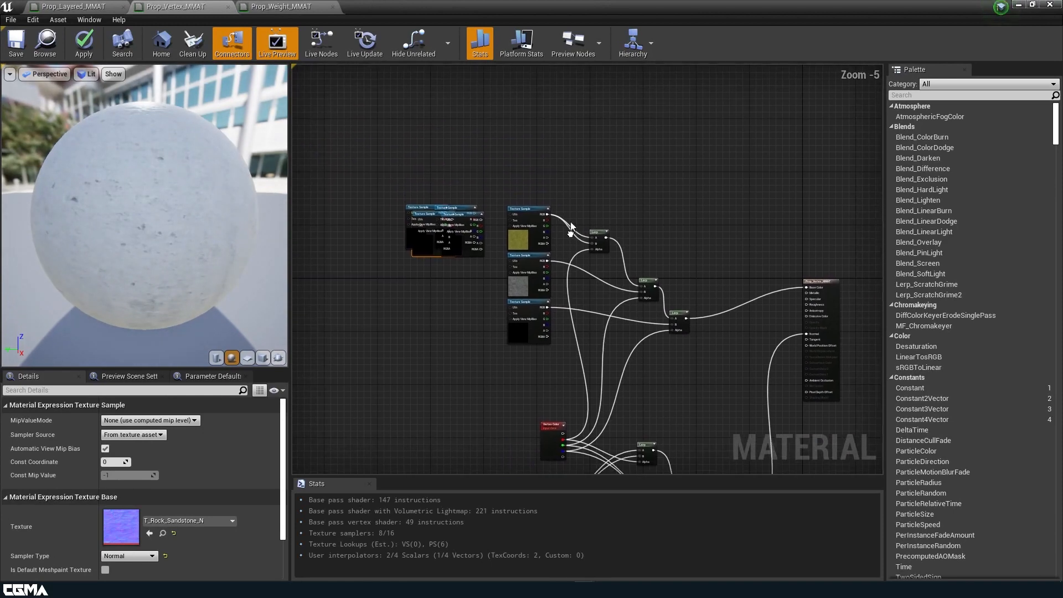
scroll(575, 199, "up", 4)
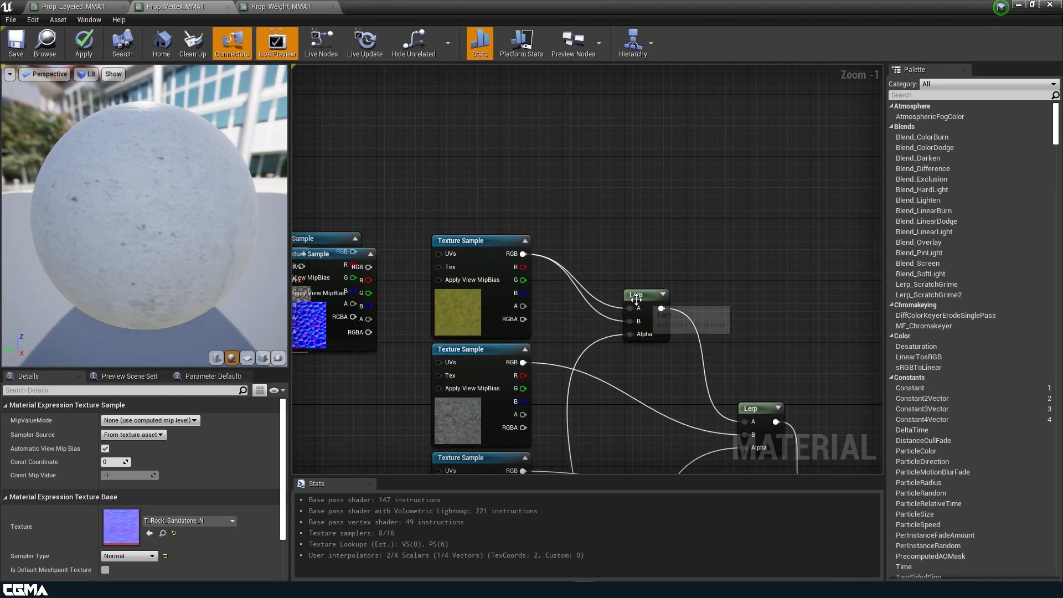
left_click_drag(636, 299, 653, 238)
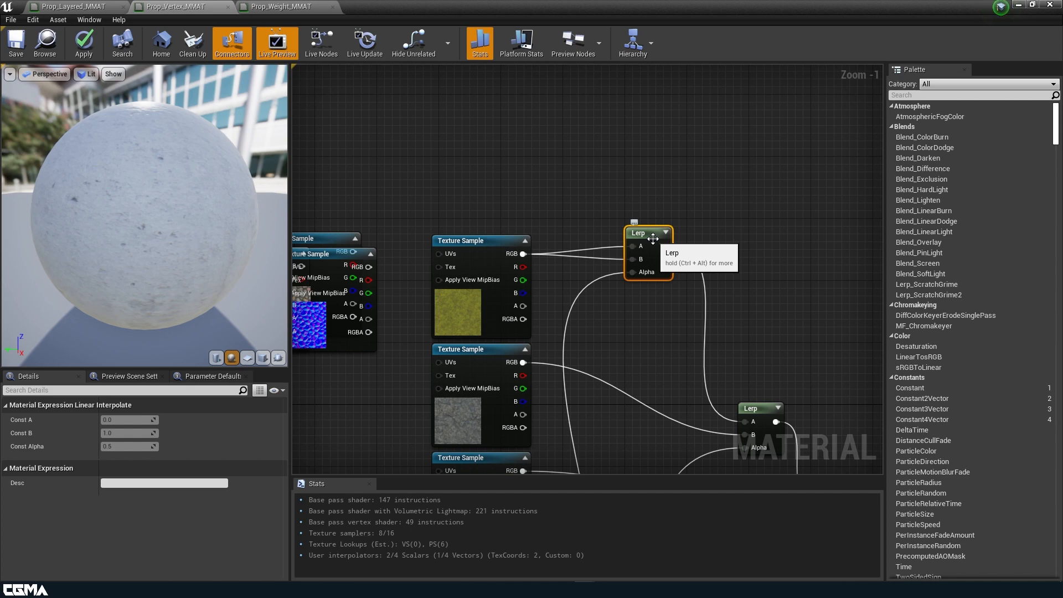
right_click_drag(704, 247, 507, 58)
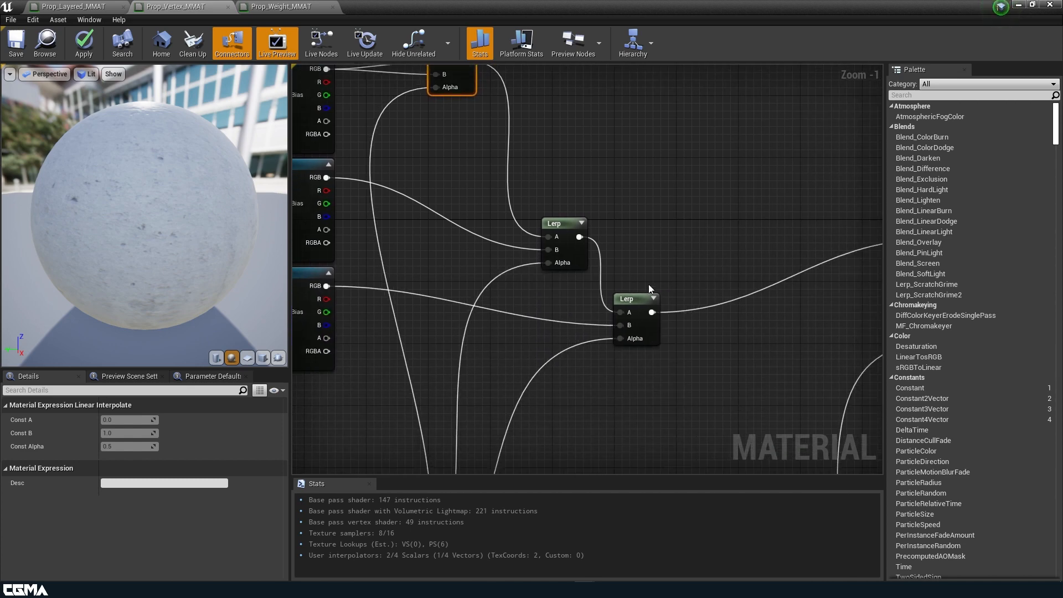
right_click_drag(706, 339, 630, 227)
left_click(626, 236)
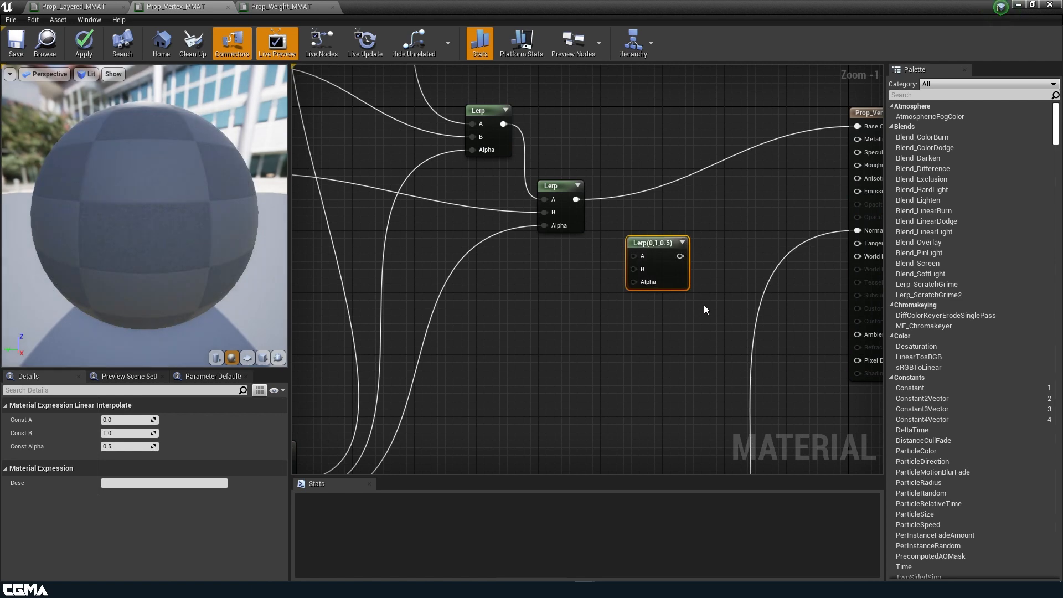
left_click(704, 304)
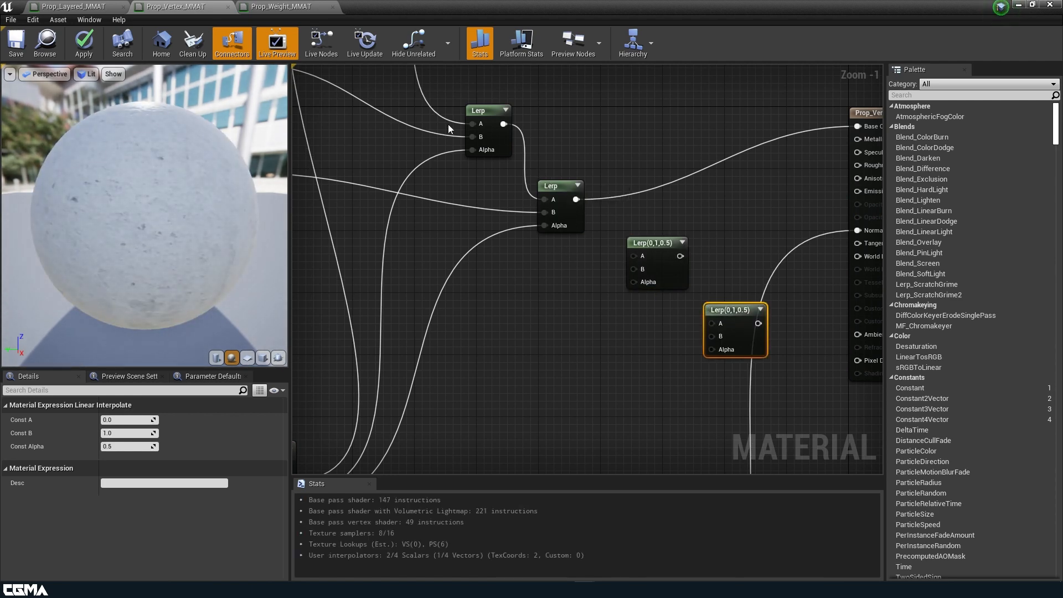
Connect the Vertex Color node's alpha output to the Alpha inputs of both new Lerp nodes.
right_click_drag(466, 425, 567, 251)
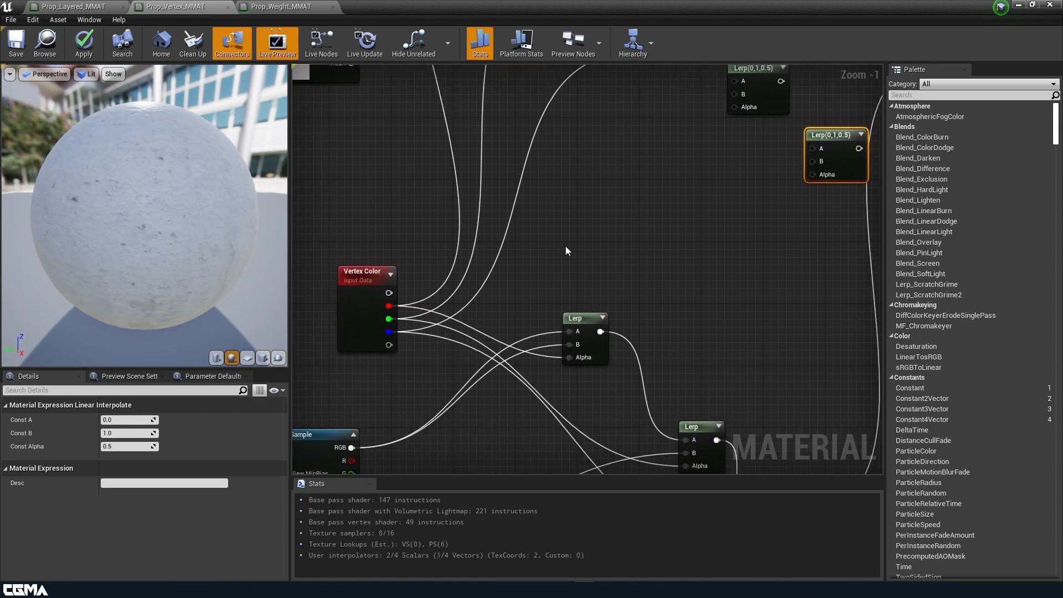
left_click_drag(398, 344, 736, 107)
left_click_drag(388, 344, 803, 175)
Stack the T_CobbleStone_Pebble_D and T_Rock_Sandstone_D samples beneath the existing base color textures.
scroll(632, 177, "down", 2)
right_click_drag(573, 168, 615, 431)
right_click_drag(441, 297, 550, 287)
left_click_drag(319, 169, 507, 441)
right_click_drag(613, 399, 546, 326)
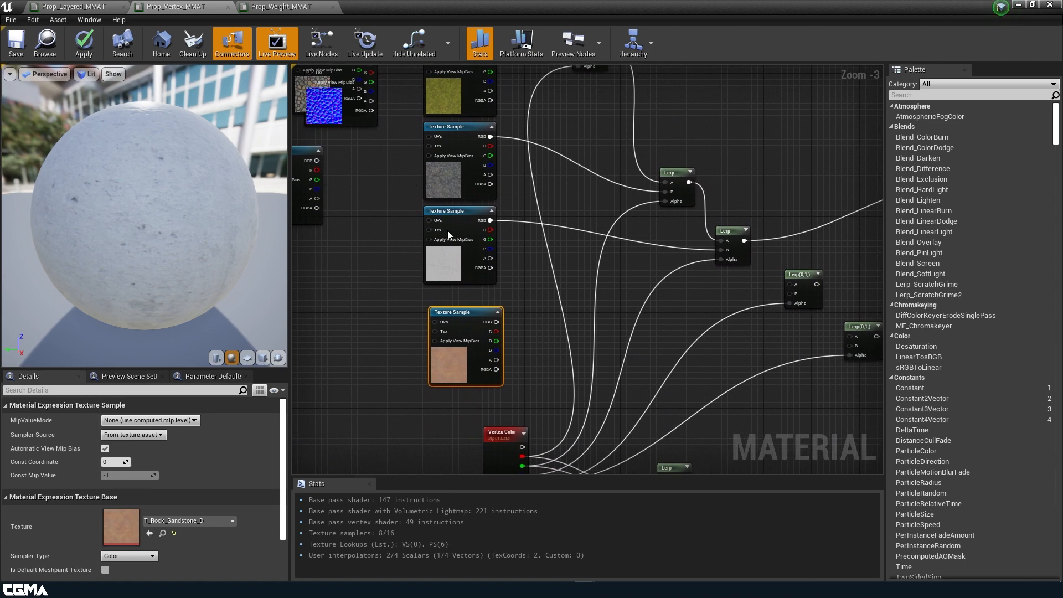
right_click_drag(458, 252, 544, 292)
left_click_drag(396, 122, 420, 223)
left_click(380, 96)
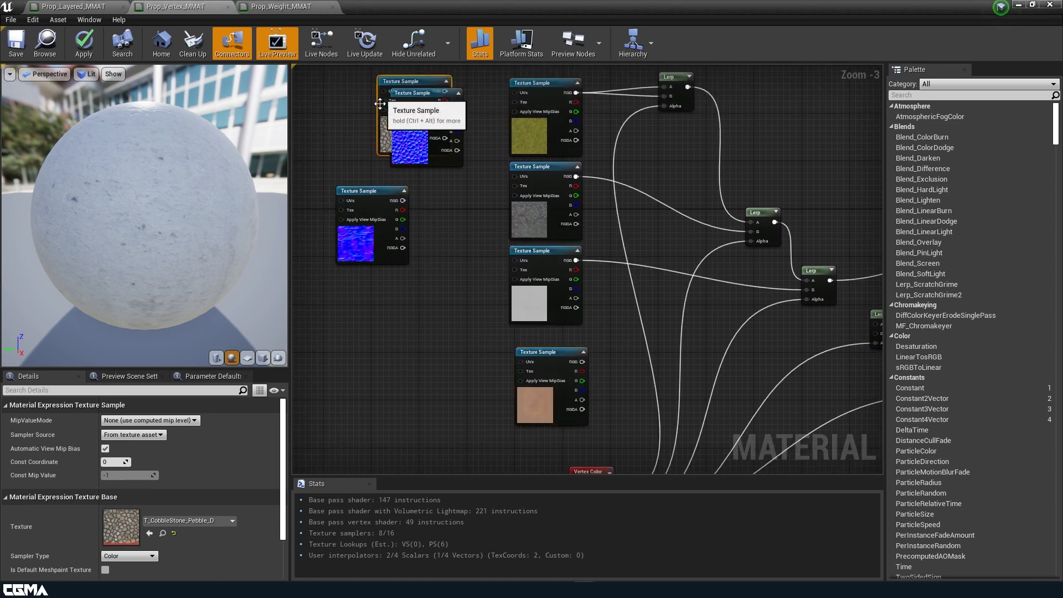
left_click_drag(382, 138, 716, 419)
right_click_drag(708, 413, 560, 261)
left_click_drag(593, 259, 493, 224)
left_click_drag(387, 259, 332, 326)
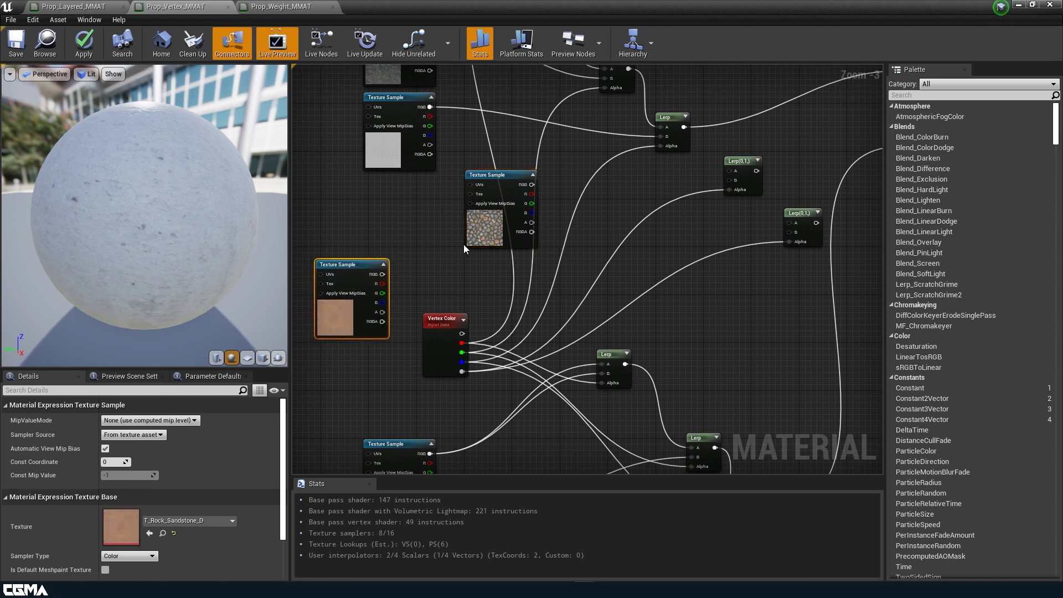
left_click_drag(487, 227, 390, 233)
Extend the base color chain with the two new Lerps, cobblestone into B of the first and sandstone into A of the second, ending at Base Color.
left_click_drag(684, 127, 729, 171)
left_click_drag(436, 191, 731, 182)
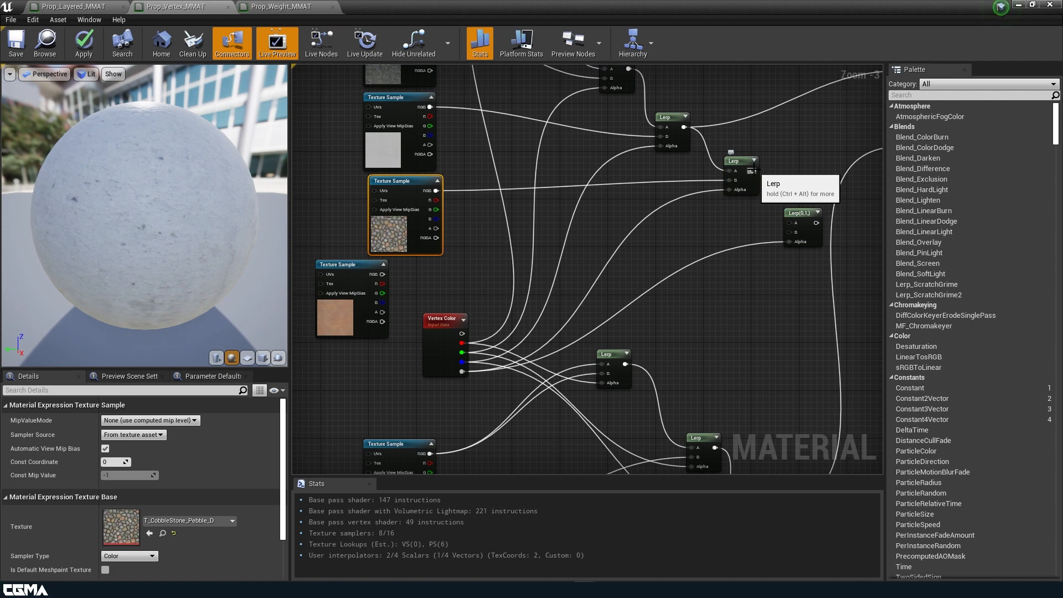
left_click_drag(753, 170, 786, 235)
left_click_drag(382, 274, 796, 241)
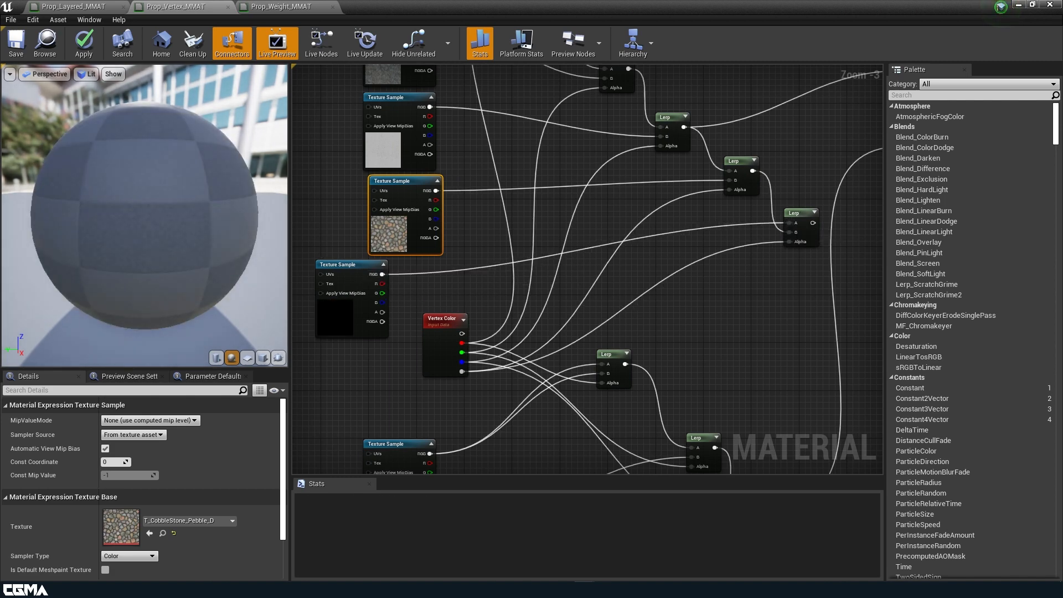
right_click_drag(809, 260, 547, 366)
left_click_drag(554, 329, 642, 177)
Duplicate the two new base color Lerp nodes for use in the normal map chain.
scroll(561, 256, "down", 2)
right_click_drag(576, 337, 663, 217)
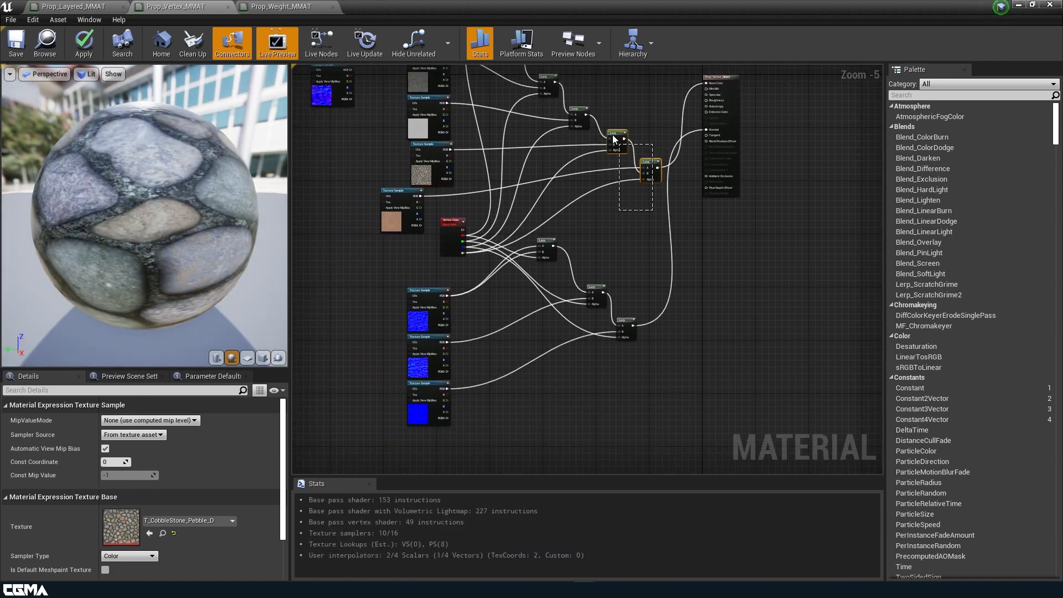
left_click_drag(616, 141, 612, 134)
key("ctrl+c")
key("ctrl+v")
scroll(619, 337, "up", 4)
scroll(371, 221, "down", 2)
Connect the Vertex Color node's alpha output to the Alpha inputs of both duplicated Lerps.
left_click_drag(394, 160, 726, 338)
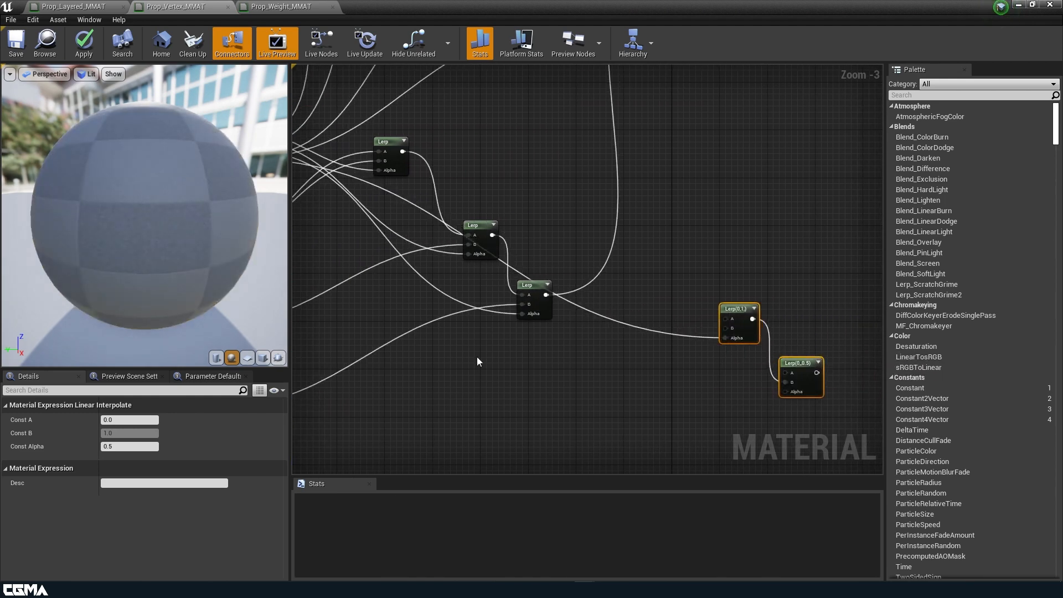
scroll(500, 360, "down", 3)
scroll(405, 234, "up", 1)
mouse_move(396, 237)
left_mouse_down()
mouse_move(695, 366)
mouse_move(677, 285)
left_mouse_up()
Place the duplicated Lerps below the normal map chain and connect the third normal Lerp to A of the first duplicate.
scroll(699, 365, "up", 3)
left_click_drag(668, 287, 558, 299)
left_click(680, 292)
left_click_drag(681, 292, 463, 352)
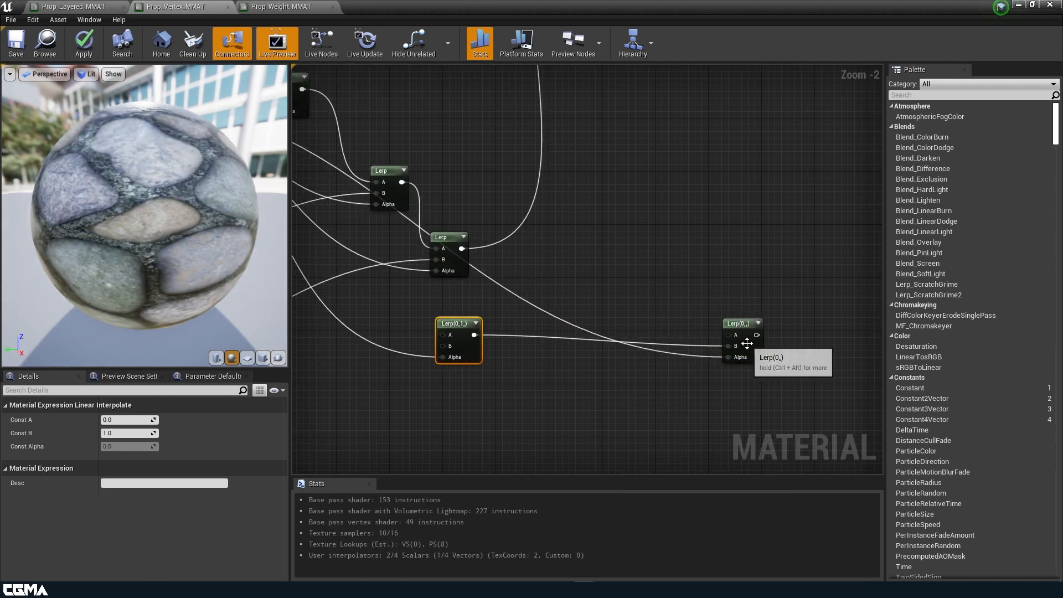
left_click_drag(746, 343, 548, 409)
right_click_drag(471, 375, 652, 367)
left_click_drag(641, 241, 625, 327)
Move the cobblestone and sandstone normal map samples together beneath the existing normal textures.
scroll(530, 252, "down", 5)
right_click_drag(529, 246, 641, 309)
scroll(641, 308, "up", 1)
scroll(641, 308, "up", 3)
scroll(633, 308, "down", 1)
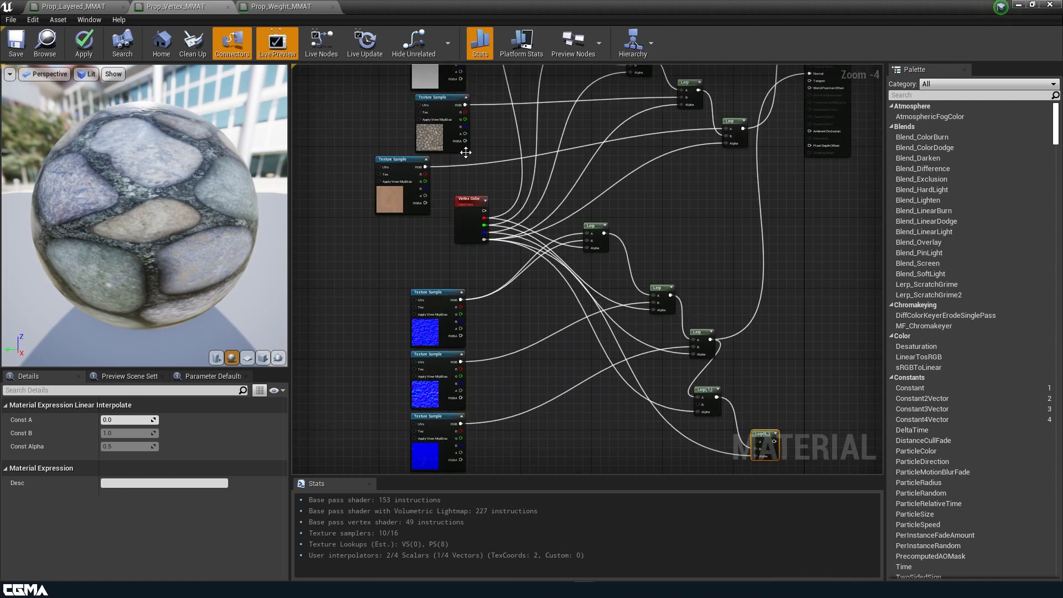
right_click_drag(367, 164, 486, 295)
left_click_drag(454, 88, 413, 103)
left_click_drag(474, 190, 414, 100)
left_click_drag(410, 104, 557, 391)
Connect the cobblestone normal map's RGB output to input B of the first duplicated Lerp.
right_click_drag(633, 342, 500, 370)
left_click_drag(458, 389, 685, 283)
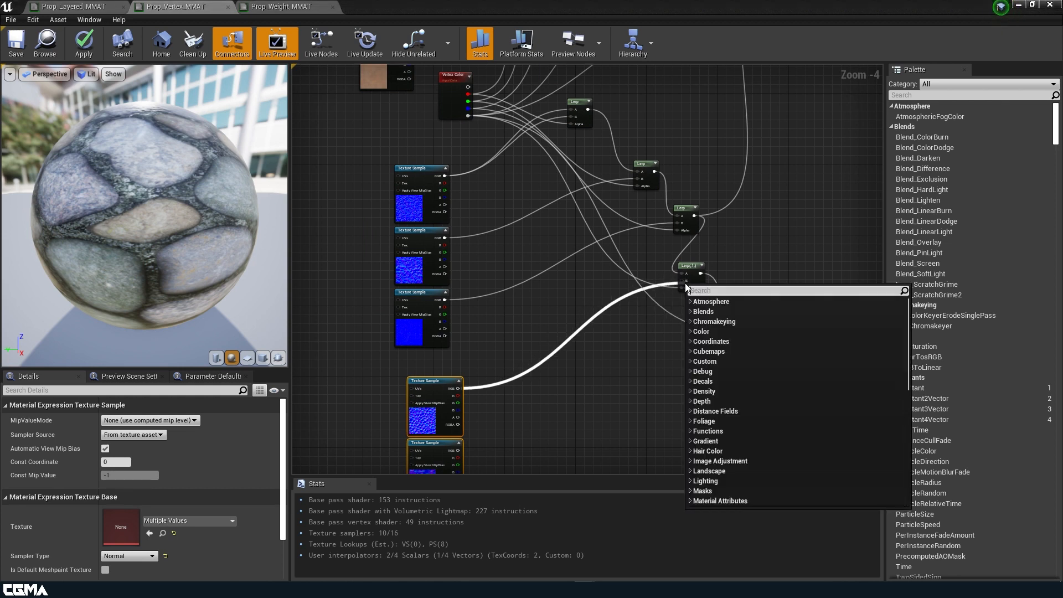
left_click(634, 364)
left_click_drag(458, 388, 681, 279)
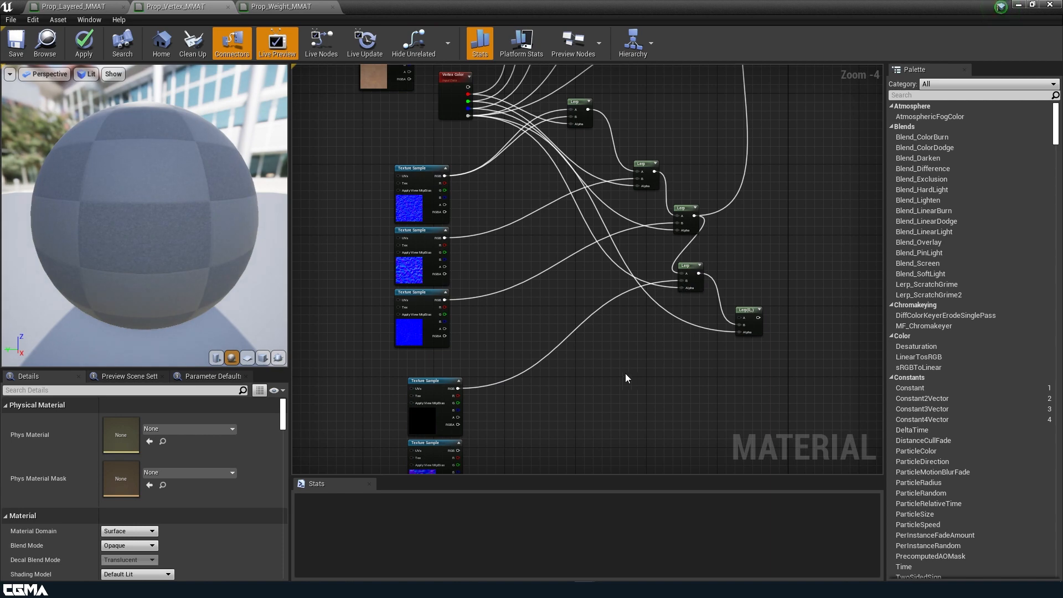
Connect the sandstone normal map to the last Lerp and feed that Lerp's output into the material's Normal input.
right_click_drag(582, 387, 519, 299)
left_click_drag(394, 362, 676, 236)
right_click_drag(743, 229, 553, 438)
left_click_drag(549, 437, 586, 147)
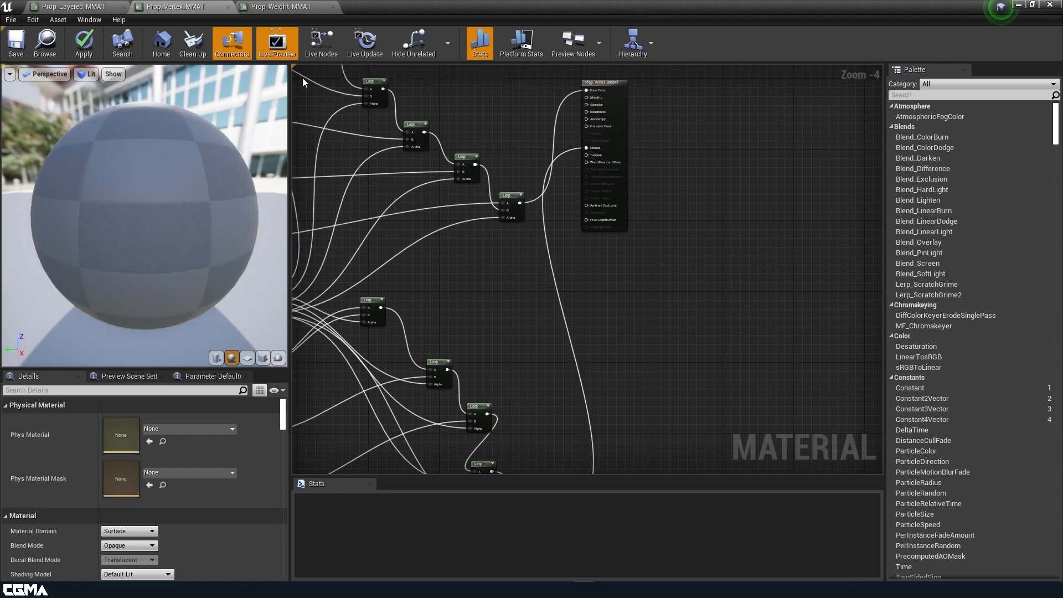
Apply the Prop_Vertex_MMAT changes and assign Boulder_Vert_IMAT from the Materials folder to SM_Rock's Element 0 in the level.
left_click(82, 48)
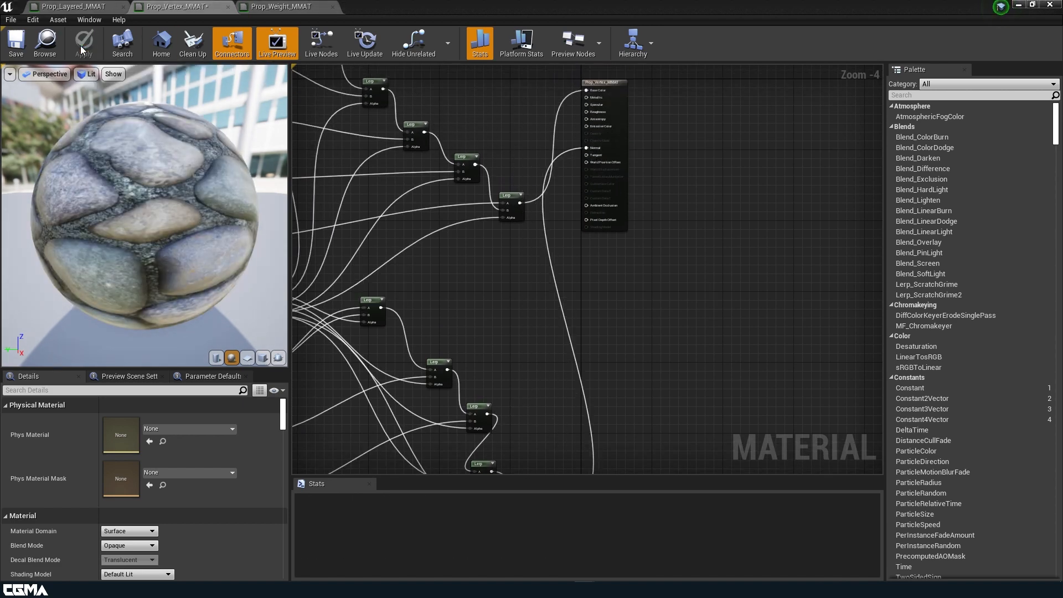
left_click(1023, 3)
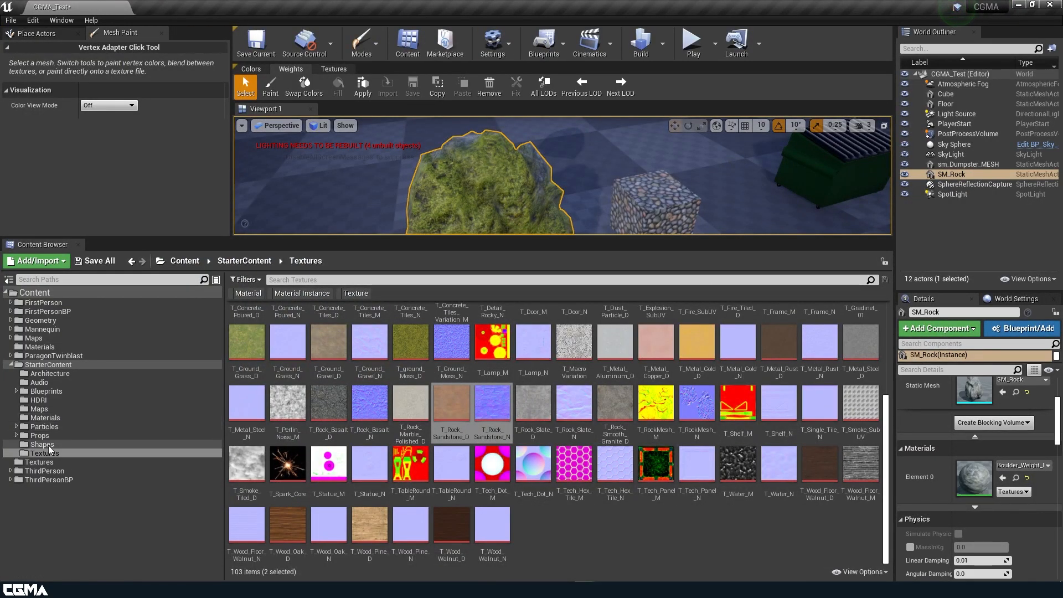
left_click(49, 345)
left_click(702, 327)
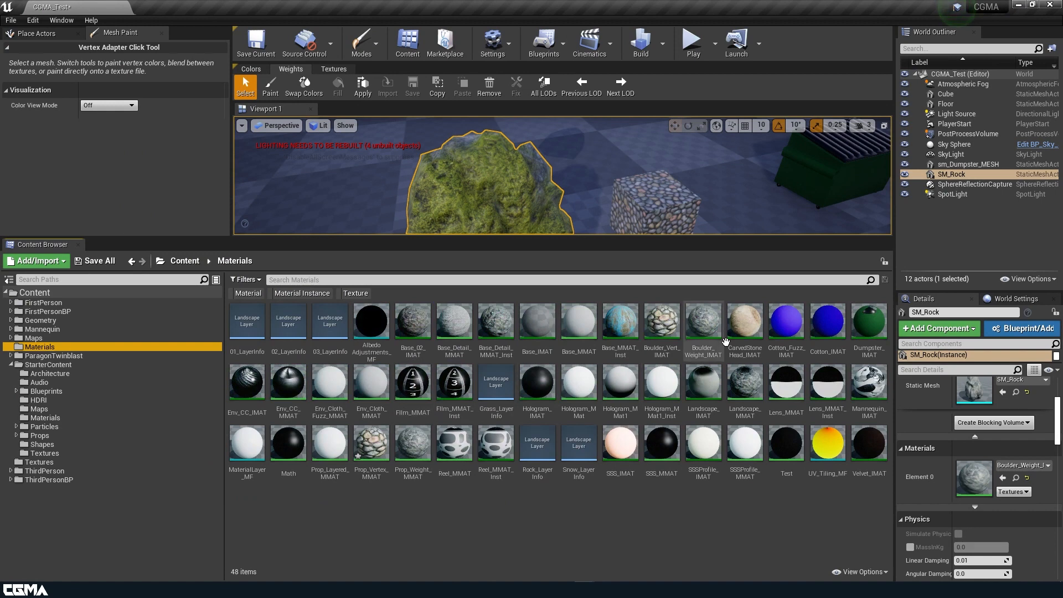
left_click(662, 327)
left_click_drag(661, 330, 983, 481)
Enlarge the viewport around SM_Rock and paint texture weights over the rock's front.
left_click_drag(631, 240, 595, 476)
right_click_drag(593, 443, 548, 470)
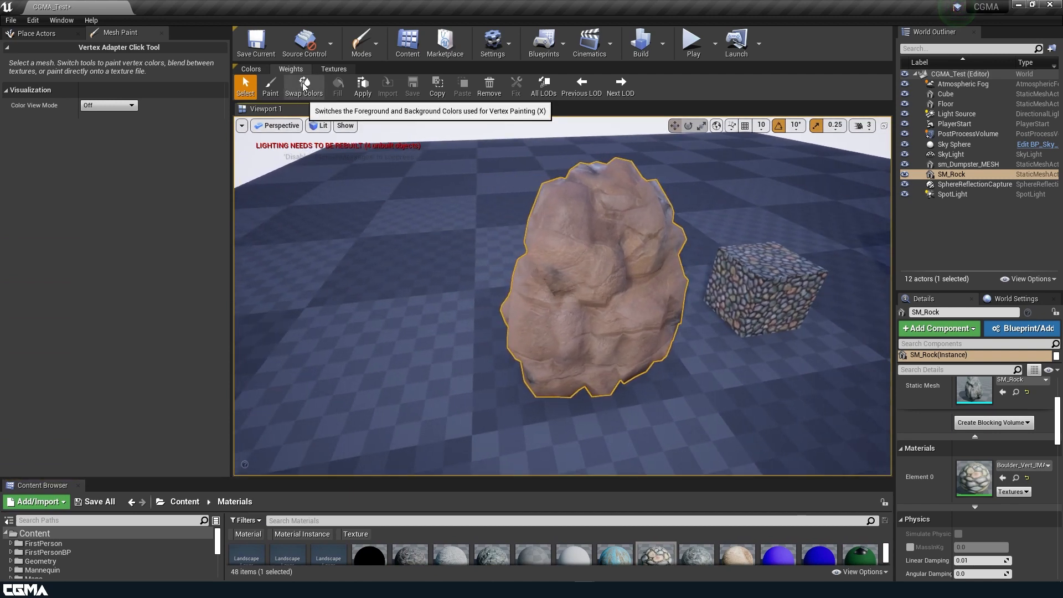
left_click(271, 87)
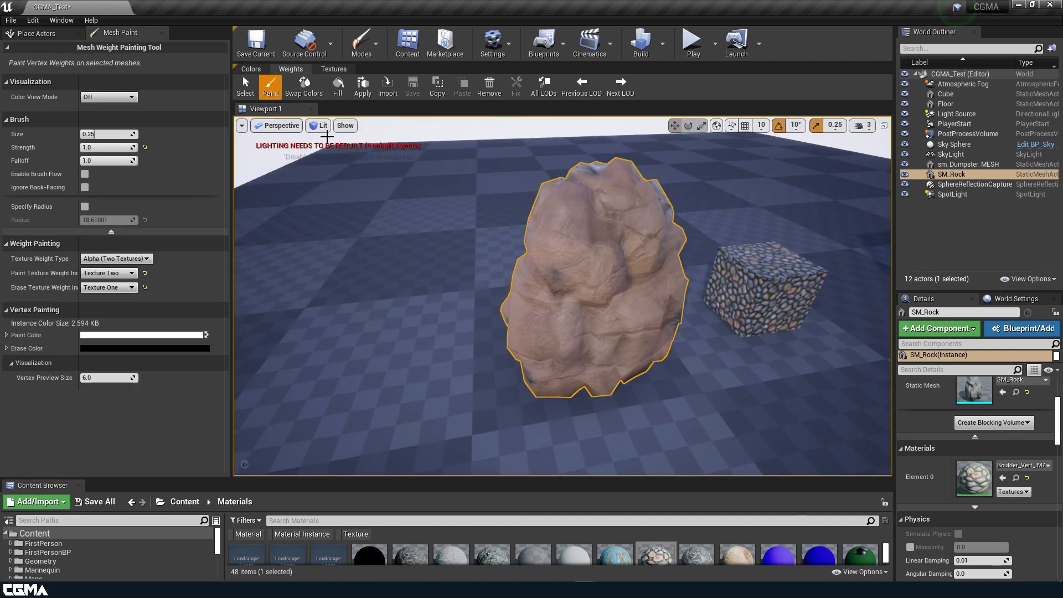
mouse_move(572, 235)
left_mouse_down()
mouse_move(544, 218)
mouse_move(520, 261)
left_mouse_up()
mouse_move(512, 356)
left_mouse_down()
mouse_move(559, 338)
mouse_move(562, 388)
mouse_move(579, 327)
mouse_move(647, 290)
mouse_move(628, 241)
mouse_move(574, 173)
mouse_move(581, 166)
left_mouse_up()
View the rock's RGB channels and alpha channel, and paint its alpha to black across the front.
left_click(132, 98)
left_click(106, 113)
left_click(107, 97)
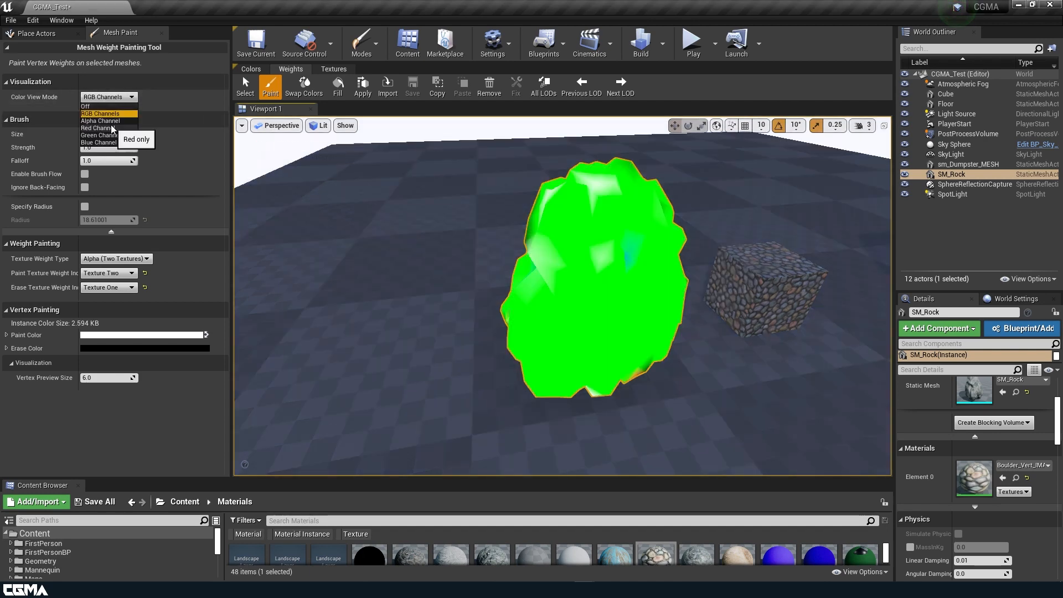
left_click(108, 122)
left_click_drag(578, 280, 656, 178)
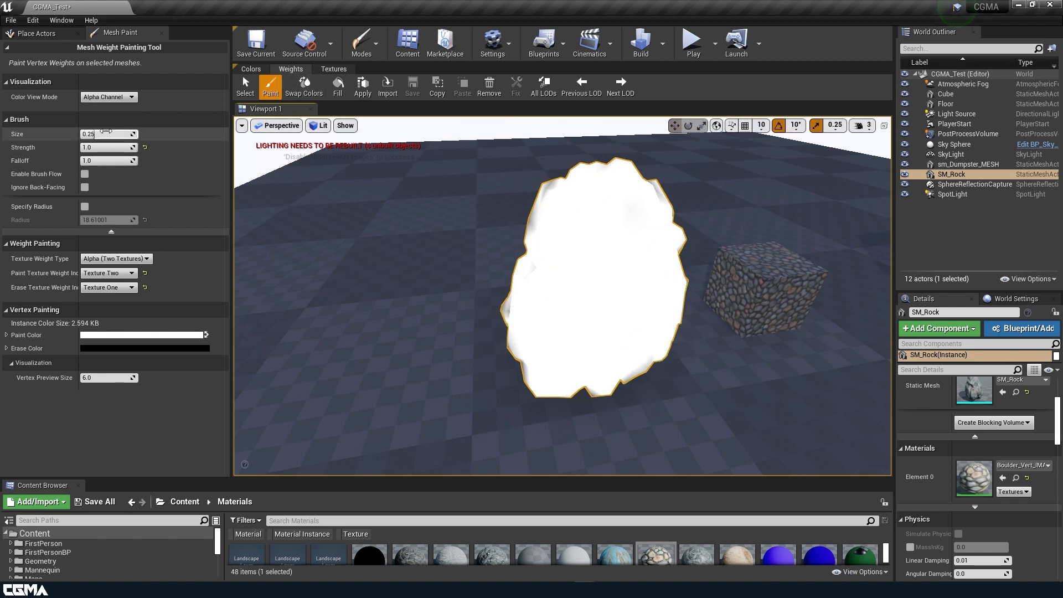
mouse_move(560, 213)
left_mouse_down()
mouse_move(549, 295)
mouse_move(562, 377)
mouse_move(611, 354)
mouse_move(636, 307)
mouse_move(533, 278)
mouse_move(559, 232)
mouse_move(540, 183)
left_mouse_up()
mouse_move(529, 334)
left_mouse_down()
mouse_move(540, 261)
mouse_move(626, 302)
mouse_move(687, 270)
mouse_move(678, 272)
mouse_move(644, 181)
mouse_move(606, 166)
left_mouse_up()
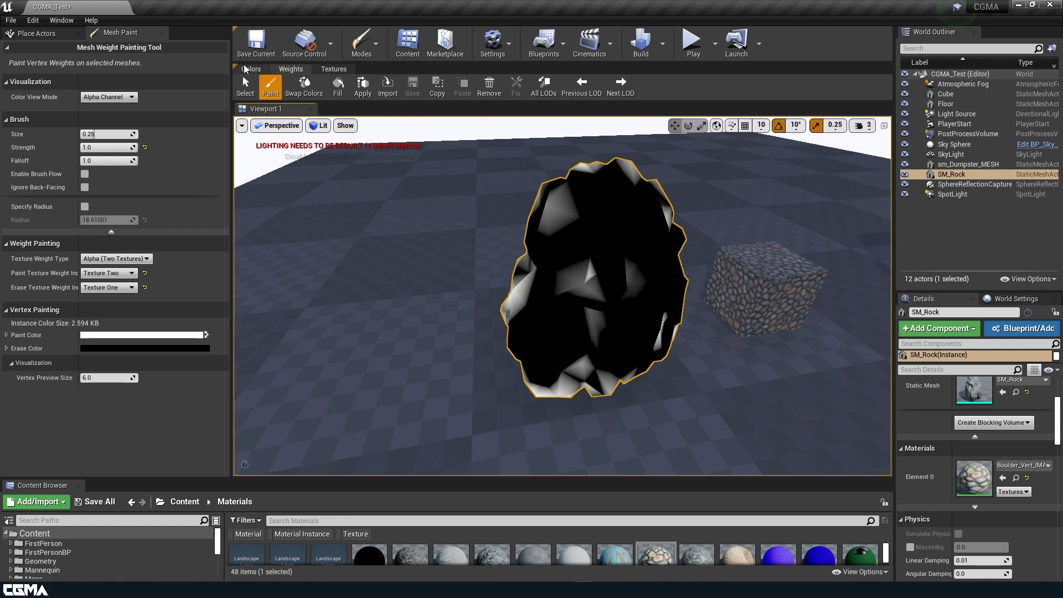
Paint green vertex color over the rock in RGB Channels view and set the color view mode to Off.
left_click(250, 69)
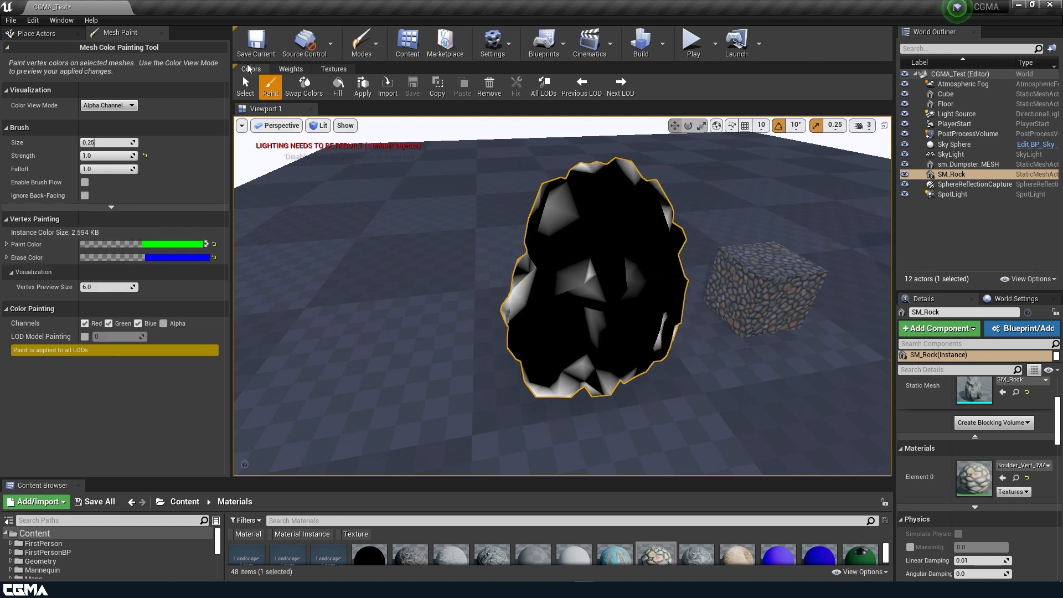
left_click(162, 244)
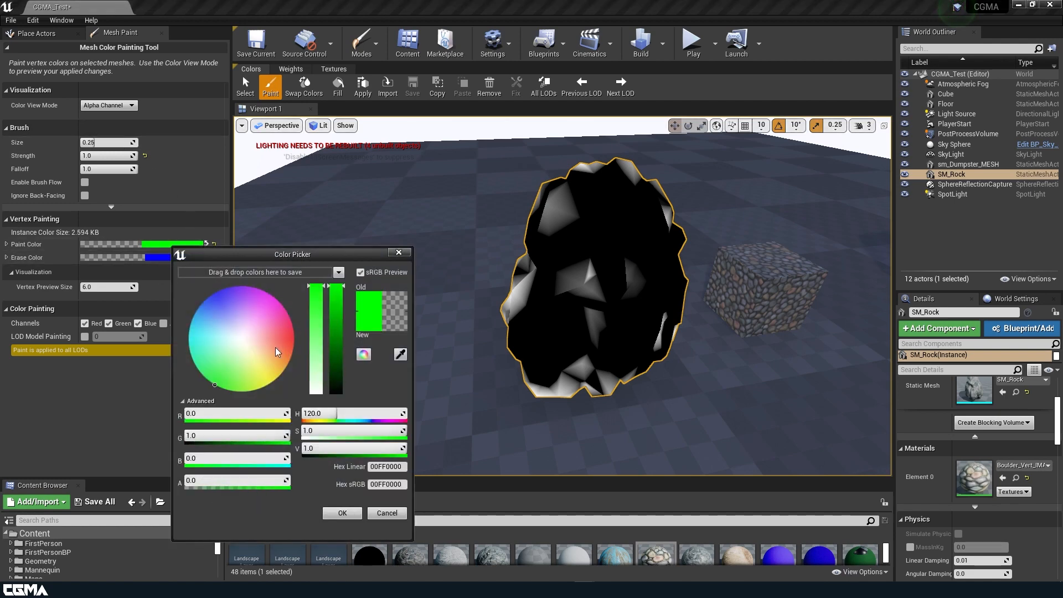
left_click(342, 513)
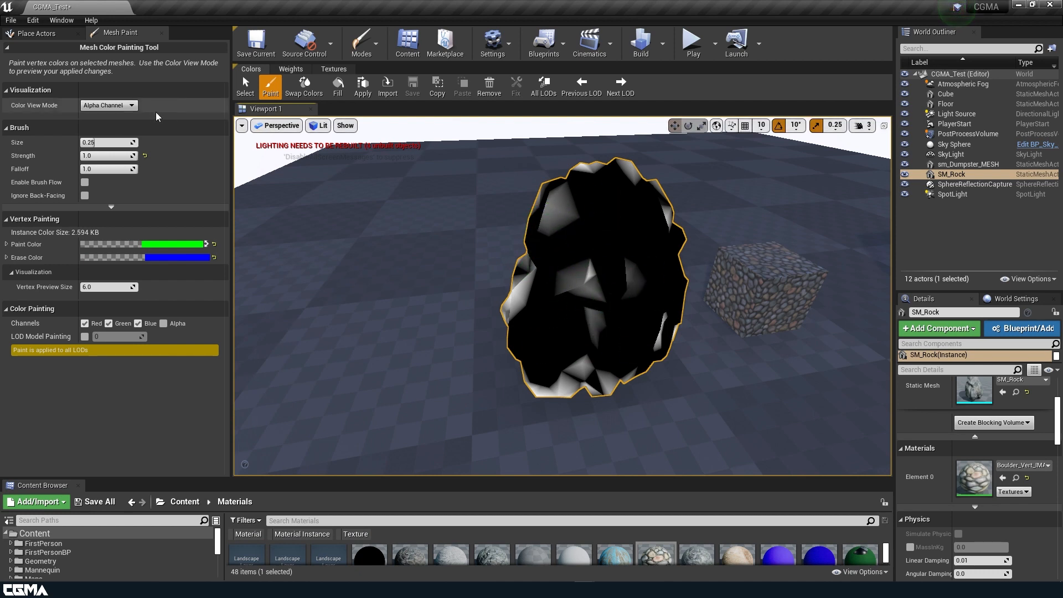
left_click(108, 105)
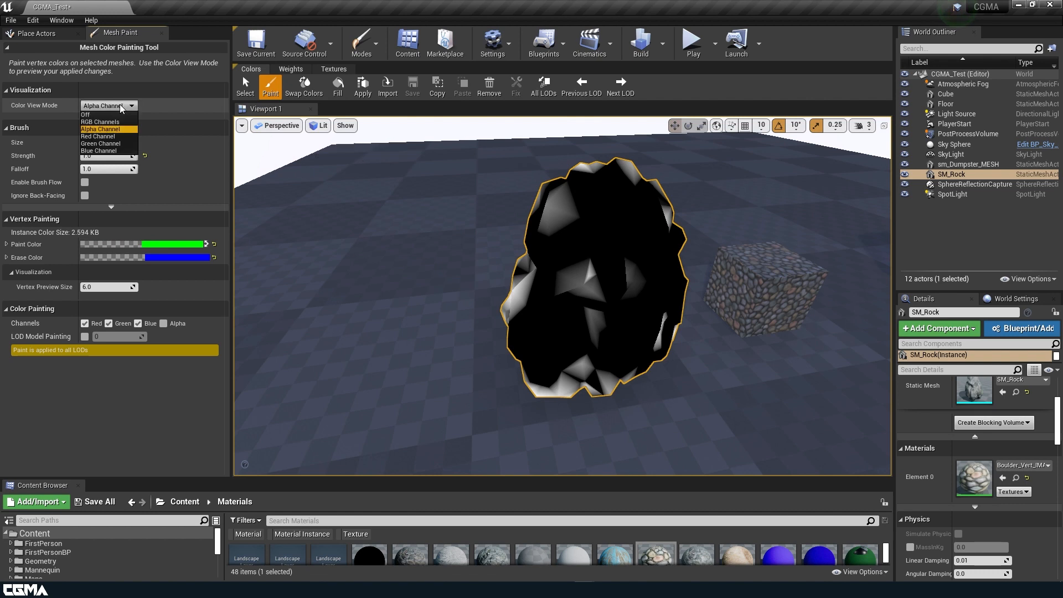
left_click(122, 123)
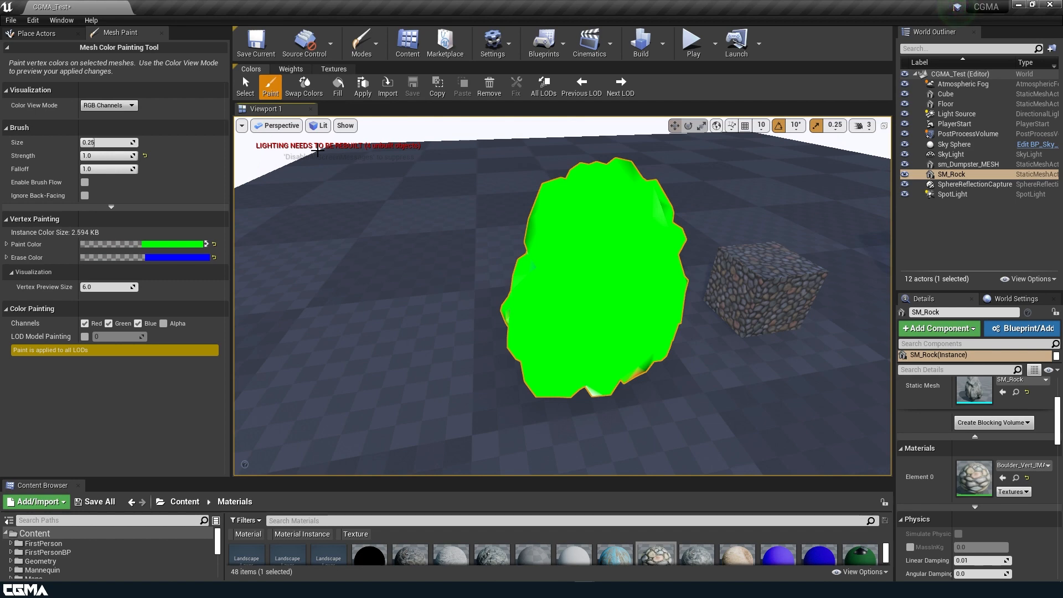
left_click(106, 105)
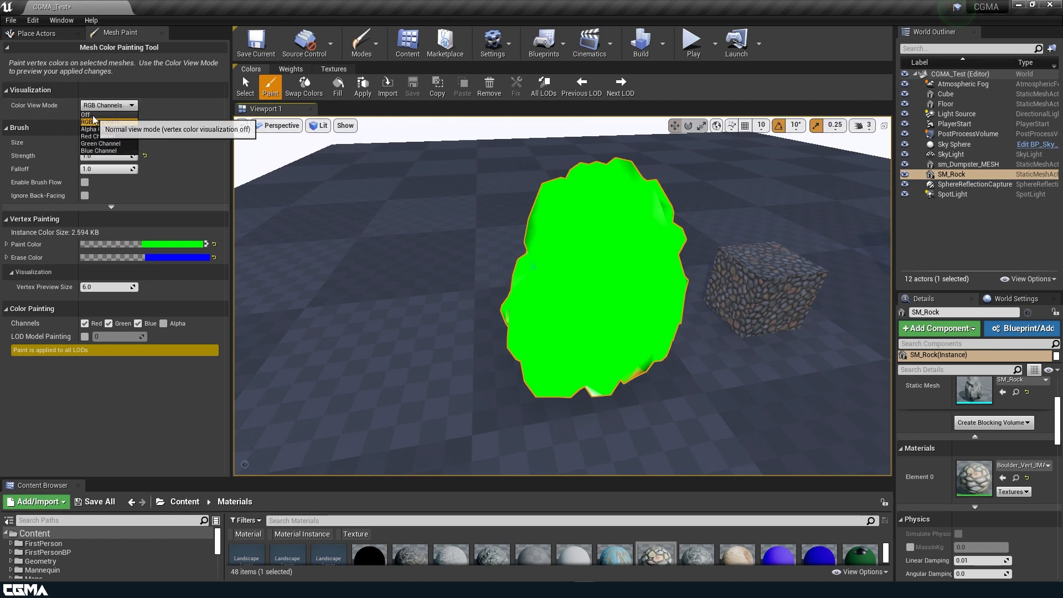
left_click(87, 115)
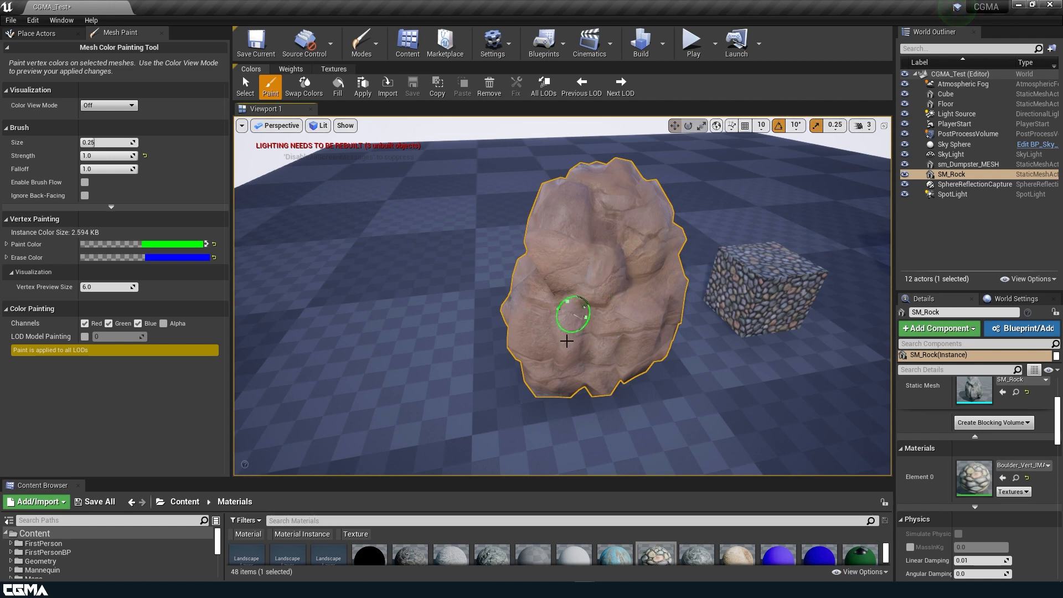
Examine SM_Rock's blending from another side and check the vertex paint color's RGBA values.
key("a")
mouse_move(541, 306)
right_mouse_down()
mouse_move(587, 288)
mouse_move(595, 326)
mouse_move(599, 316)
mouse_move(564, 332)
mouse_move(634, 331)
right_mouse_up()
key("w")
key("d")
key("s")
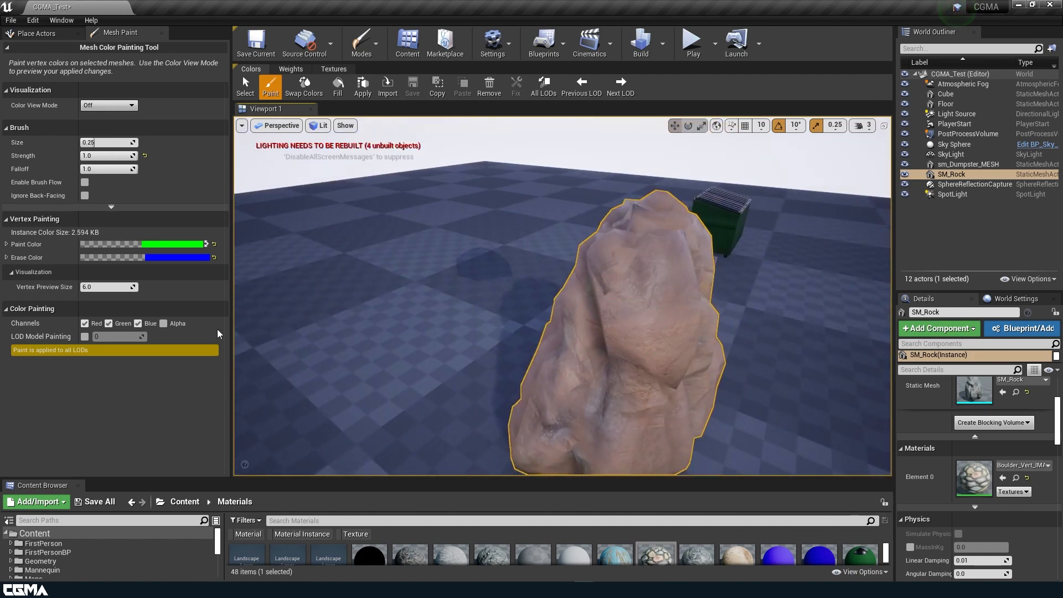
left_click(125, 244)
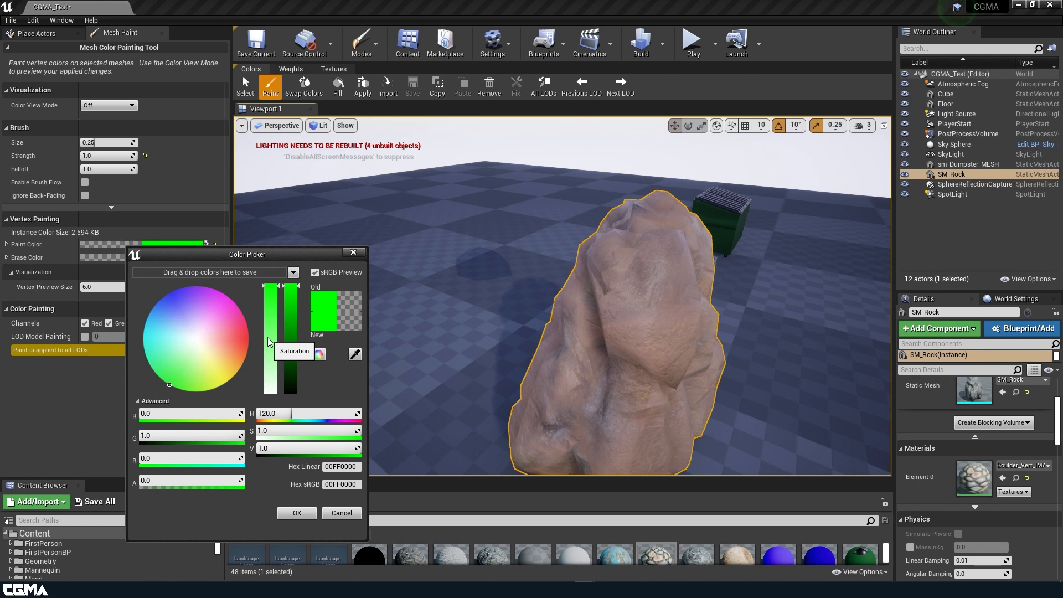
left_click(297, 512)
In the Prop_Vertex_MMAT graph, move the sandstone normal sample beside the color textures and the sandstone color sample above them.
mouse_move(586, 590)
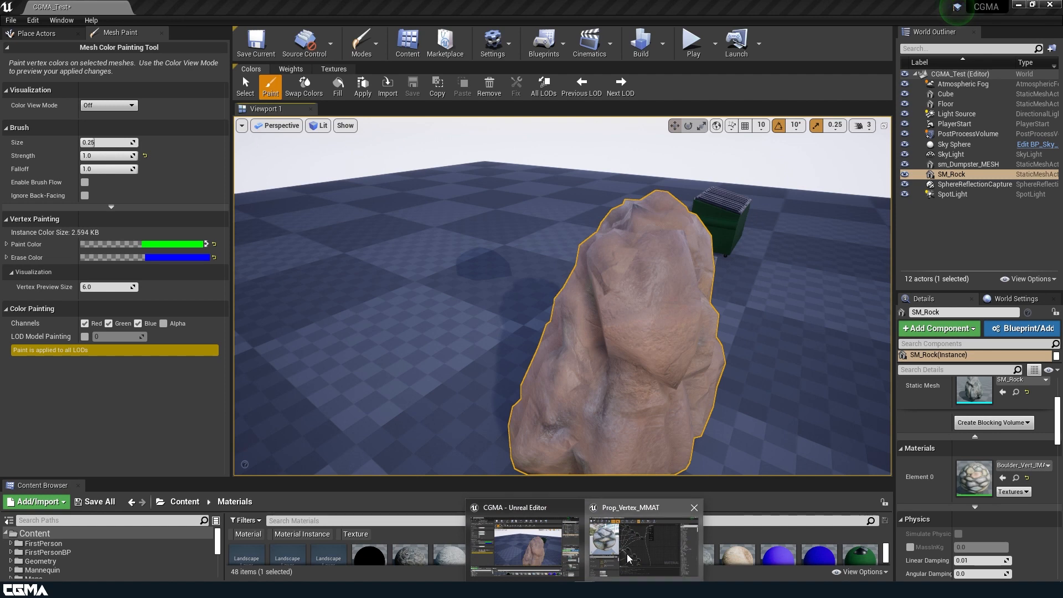
left_click(642, 546)
scroll(628, 320, "up", 2)
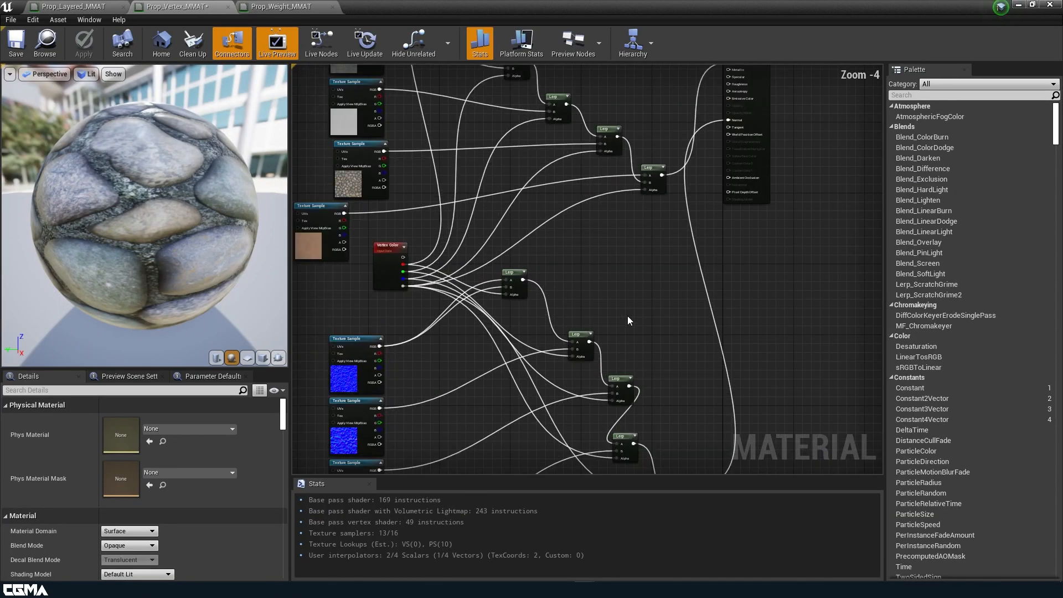
scroll(628, 320, "down", 1)
right_click_drag(627, 268, 685, 242)
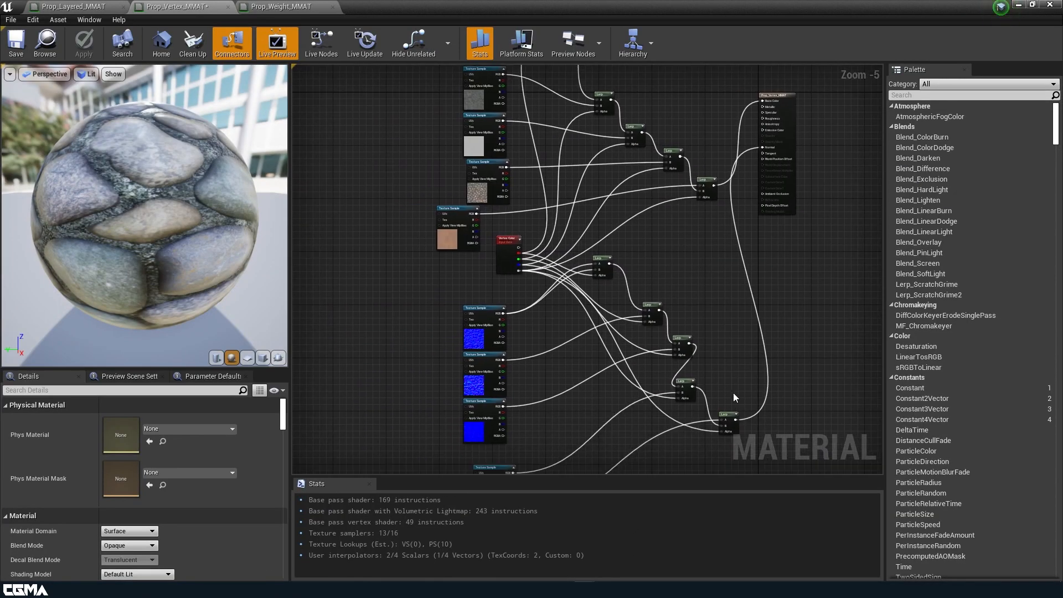
right_click_drag(639, 439, 645, 356)
left_click_drag(487, 434, 405, 46)
right_click_drag(390, 91, 426, 306)
left_click_drag(486, 397, 482, 128)
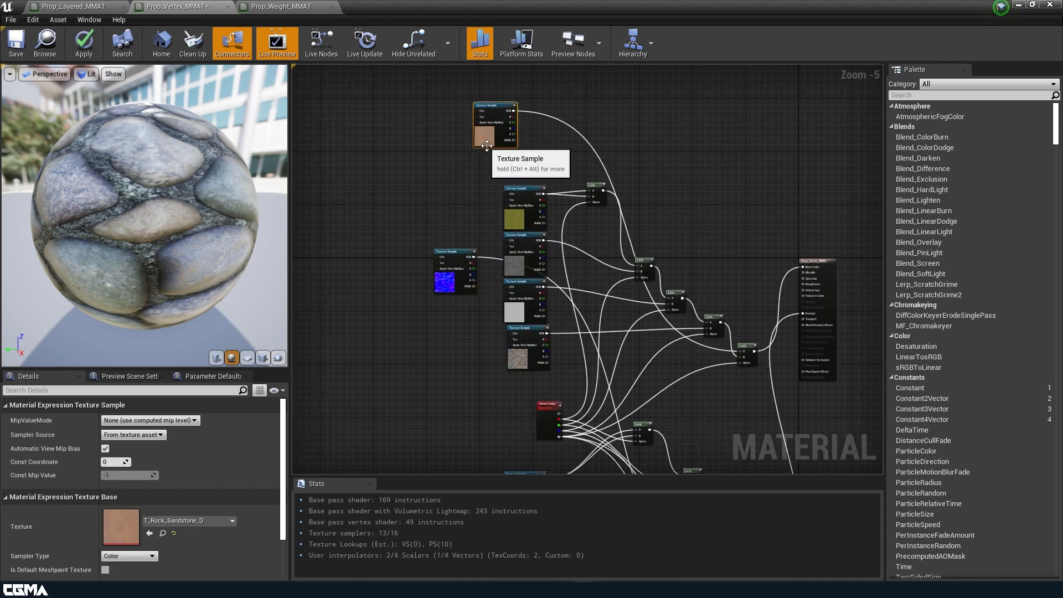
Connect the sandstone color sample's RGB output to input A of the first color Lerp and align it directly above the other color textures.
scroll(501, 155, "up", 4)
right_click_drag(524, 118, 490, 208)
left_click_drag(478, 148, 658, 334)
scroll(626, 321, "down", 2)
scroll(600, 311, "down", 1)
right_click_drag(603, 355, 593, 187)
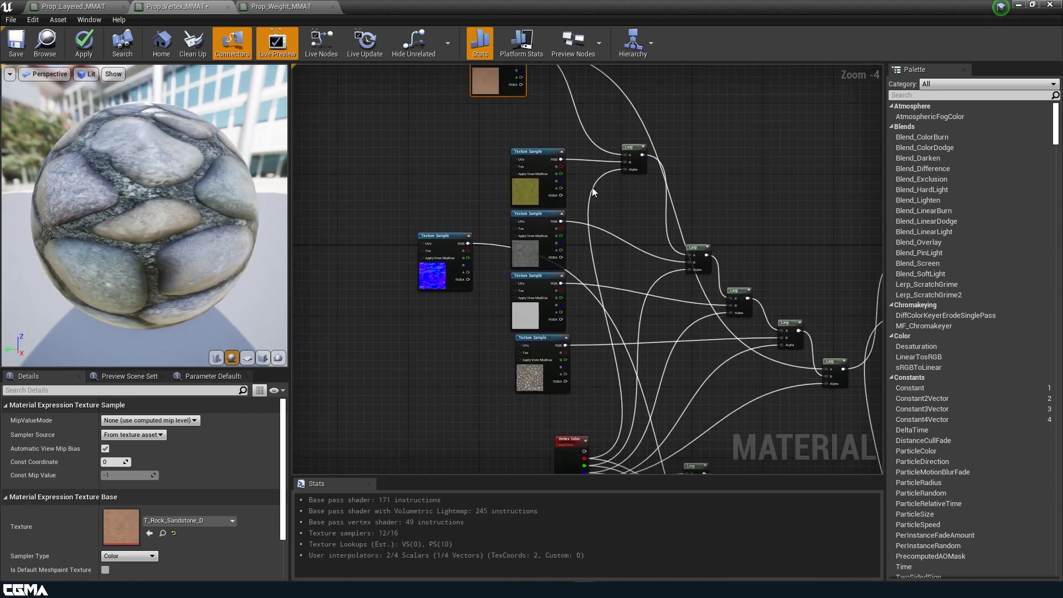
scroll(628, 233, "down", 2)
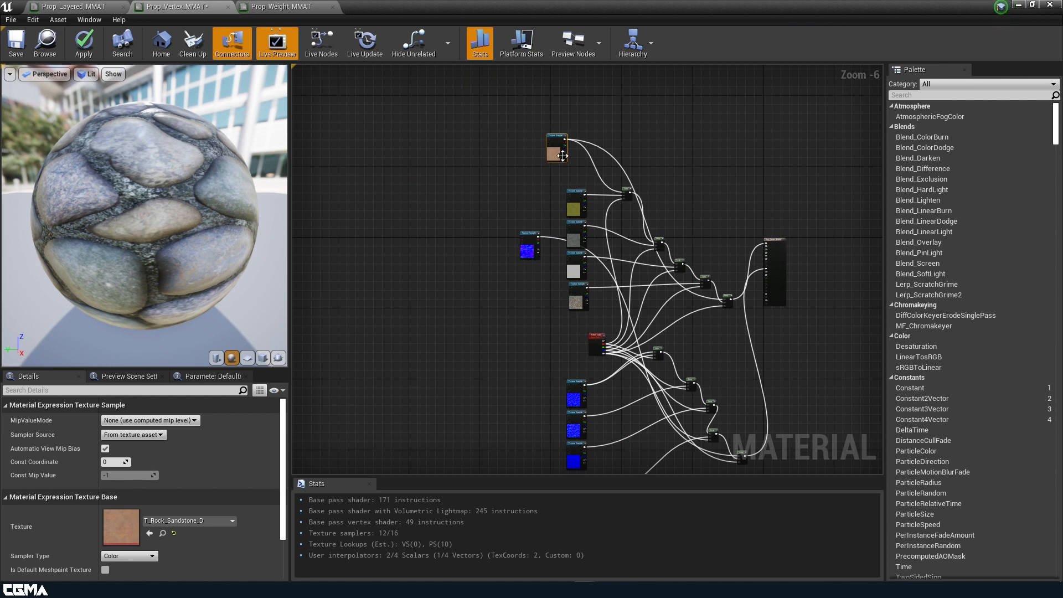
right_click_drag(590, 188, 570, 147)
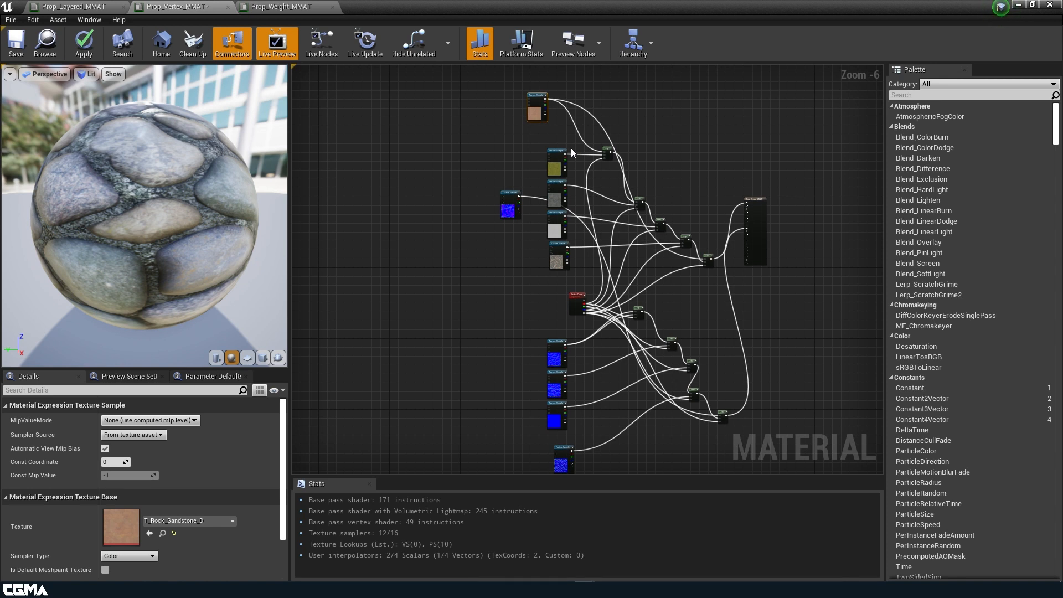
scroll(535, 153, "up", 2)
left_click_drag(542, 75, 580, 99)
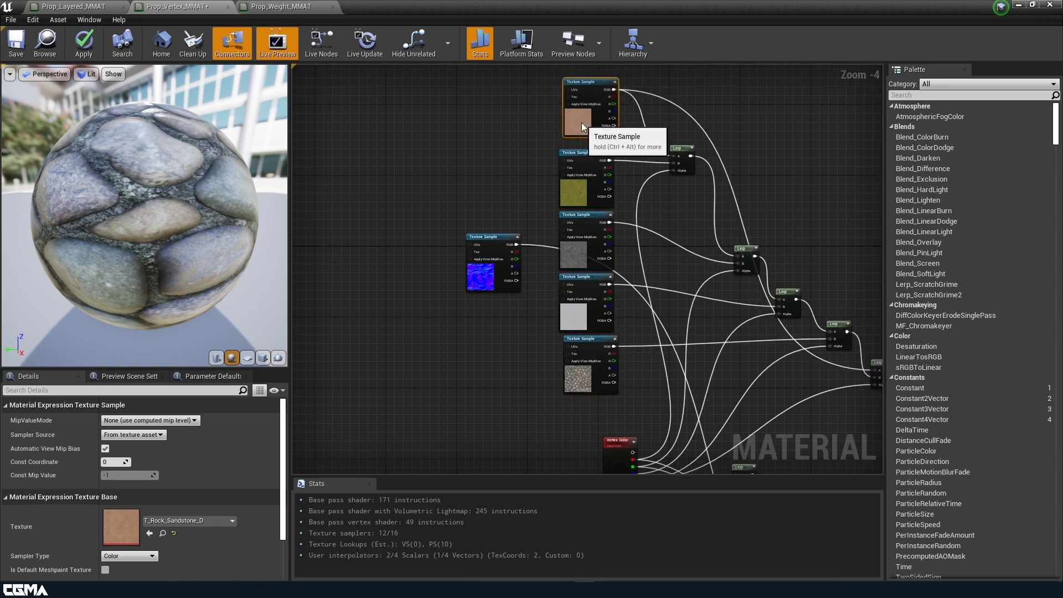
Place the sandstone normal sample above the other normal maps and connect its RGB output to input B of the first normal Lerp.
scroll(637, 257, "down", 2)
right_click_drag(637, 257, 630, 215)
left_click_drag(530, 158, 562, 276)
scroll(562, 277, "up", 4)
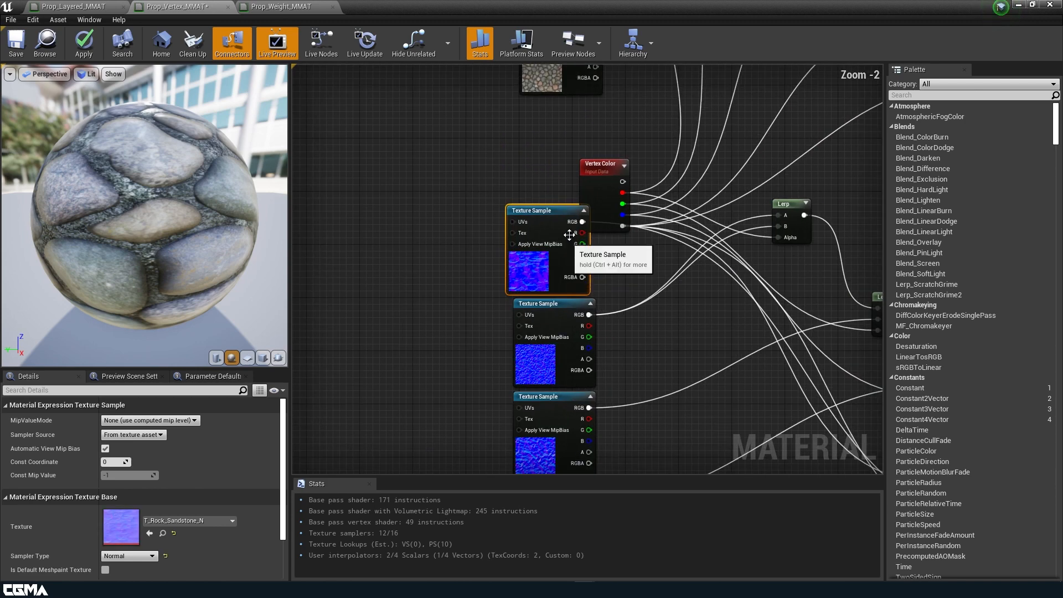
left_click_drag(582, 221, 781, 226)
Connect the fourth normal Lerp's output to the material's Normal input and the fourth color Lerp's output to Base Color.
scroll(780, 226, "down", 2)
right_click_drag(791, 312, 539, 212)
scroll(671, 294, "down", 1)
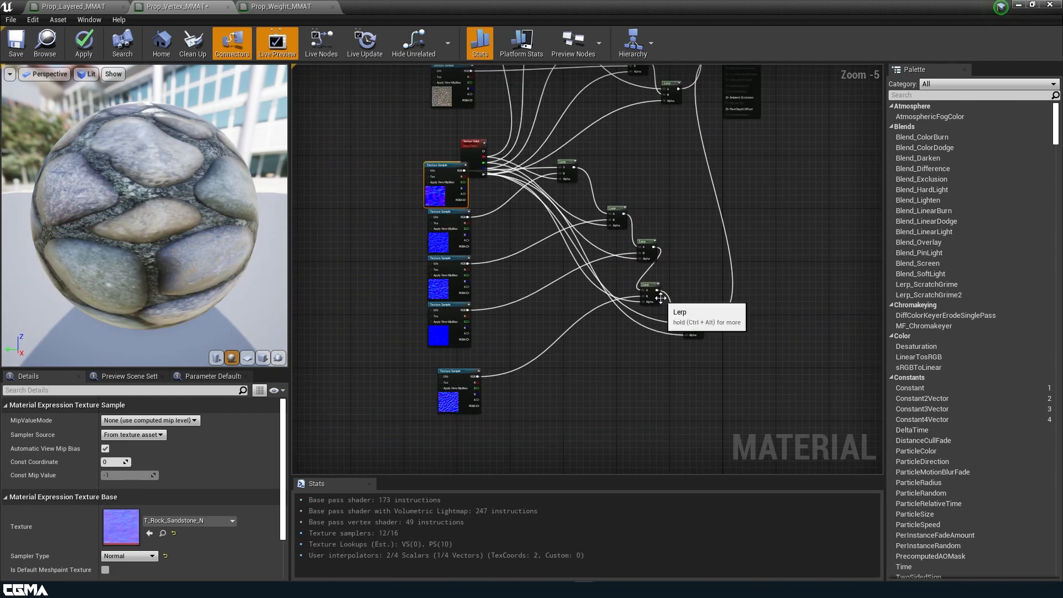
left_click_drag(658, 291, 726, 192)
scroll(568, 254, "up", 3)
left_click_drag(568, 253, 735, 139)
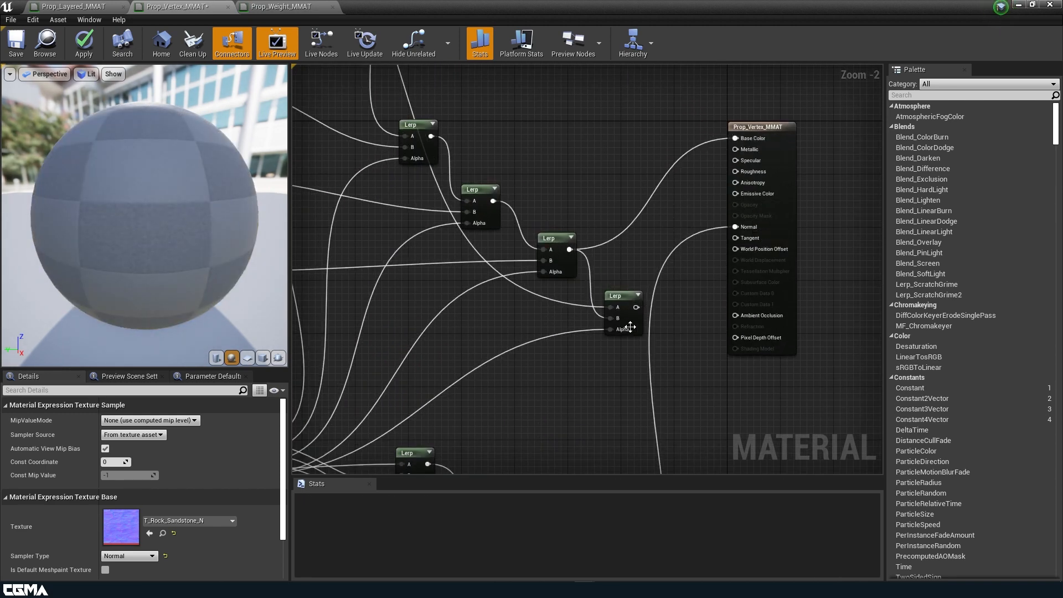
Clean up the unused nodes in the material graph and apply the material changes.
left_click(193, 42)
scroll(487, 214, "down", 6)
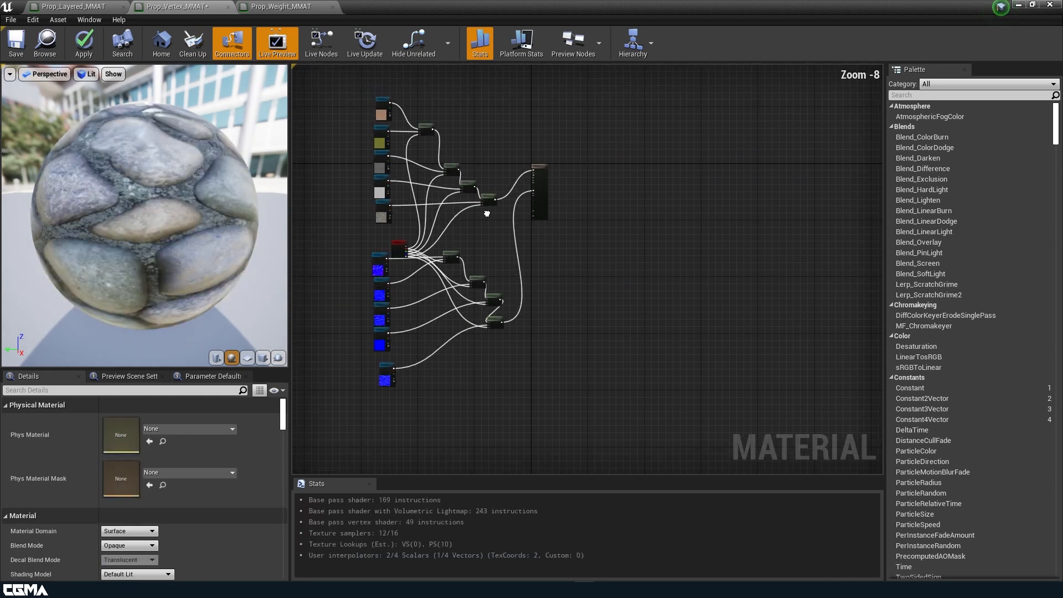
right_click_drag(486, 214, 567, 258)
left_click(82, 45)
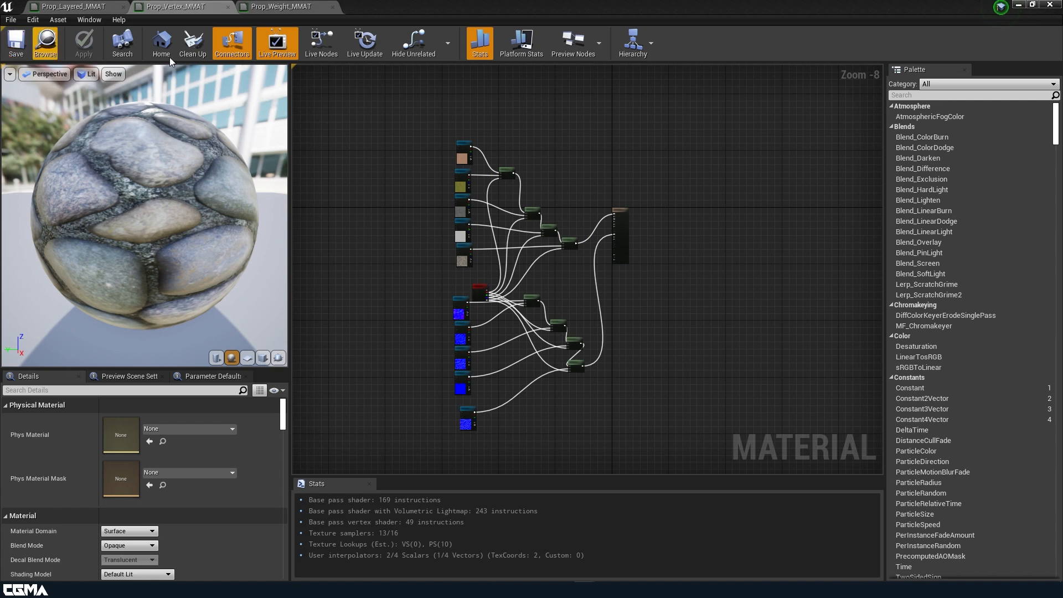
Return to the level and paint green vertex color over the pale areas of SM_Rock.
left_click(1018, 5)
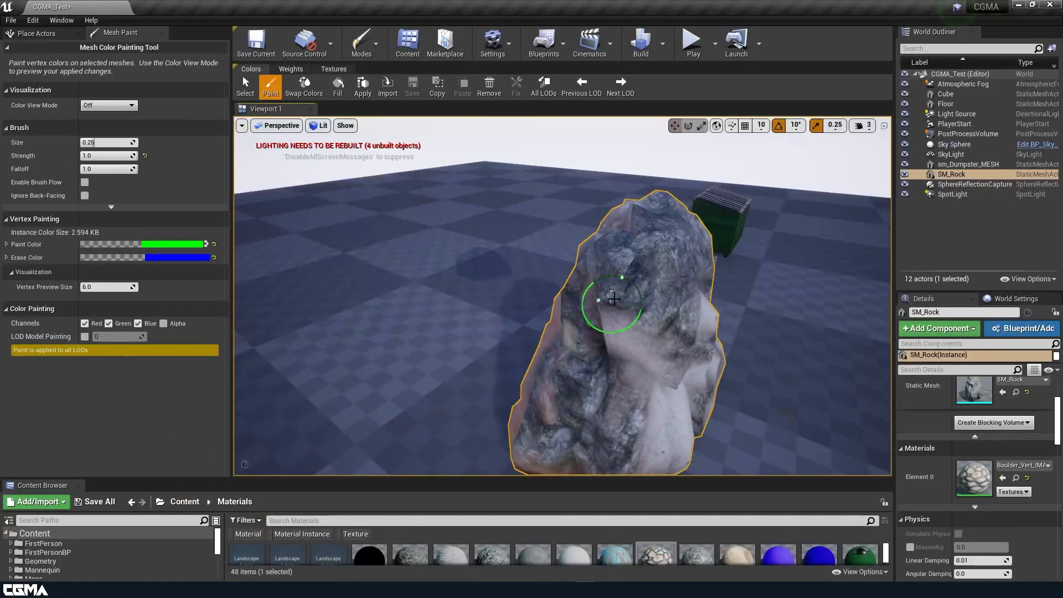
left_click_drag(612, 310, 571, 354, "alt")
left_click_drag(641, 224, 642, 272, "alt")
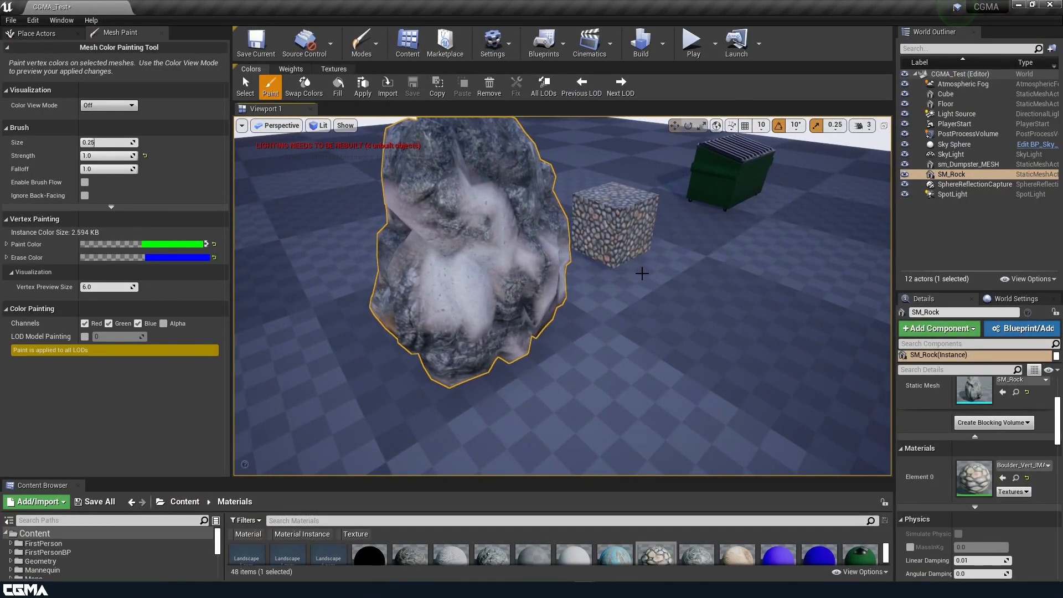
mouse_move(559, 311)
left_mouse_down("alt")
mouse_move(527, 233)
mouse_move(535, 319)
mouse_move(556, 308)
mouse_move(565, 335)
mouse_move(582, 224)
mouse_move(563, 313)
left_mouse_up("alt")
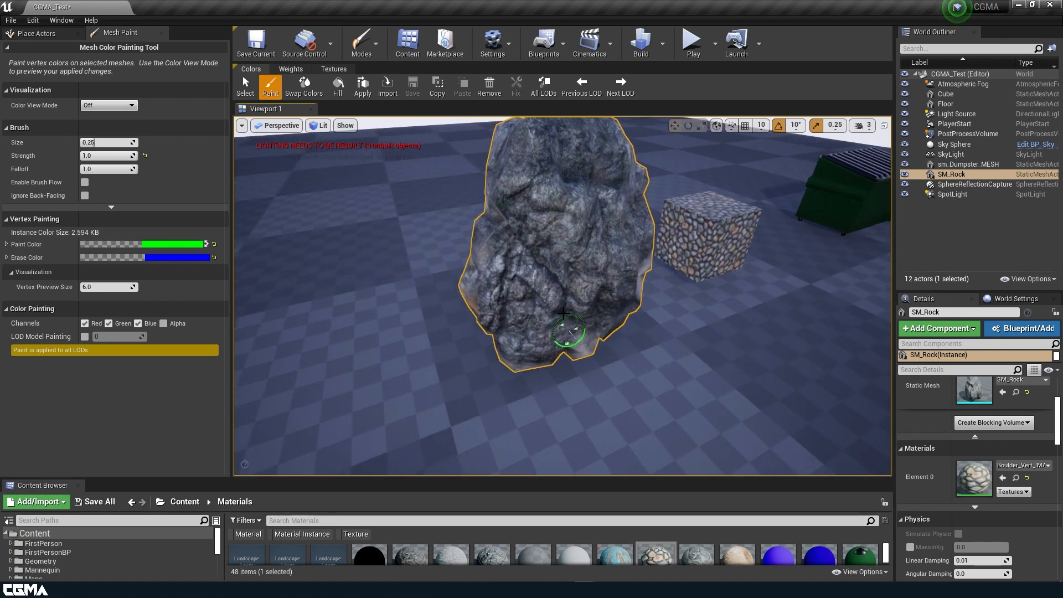
Paint cobblestone onto SM_Rock with weight painting, setting the paint weight to Texture One and the erase weight to Texture Two.
left_click(291, 69)
mouse_move(520, 188)
left_mouse_down()
mouse_move(510, 197)
mouse_move(524, 226)
mouse_move(606, 258)
mouse_move(569, 247)
left_mouse_up()
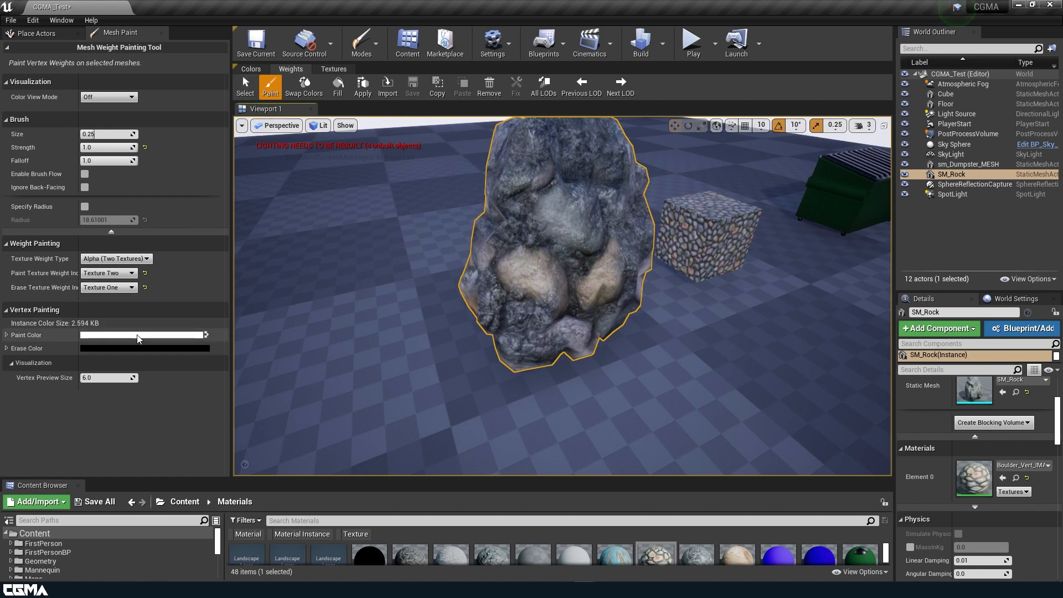
left_click(126, 274)
left_click(113, 282)
left_click(124, 287)
left_click(99, 304)
mouse_move(523, 265)
left_mouse_down()
mouse_move(528, 305)
mouse_move(503, 403)
mouse_move(636, 178)
mouse_move(603, 223)
mouse_move(604, 209)
left_mouse_up()
mouse_move(603, 209)
right_mouse_down()
mouse_move(598, 177)
mouse_move(661, 218)
right_mouse_up()
Set the vertex paint color to black and paint over the front and base of SM_Rock.
left_click(253, 69)
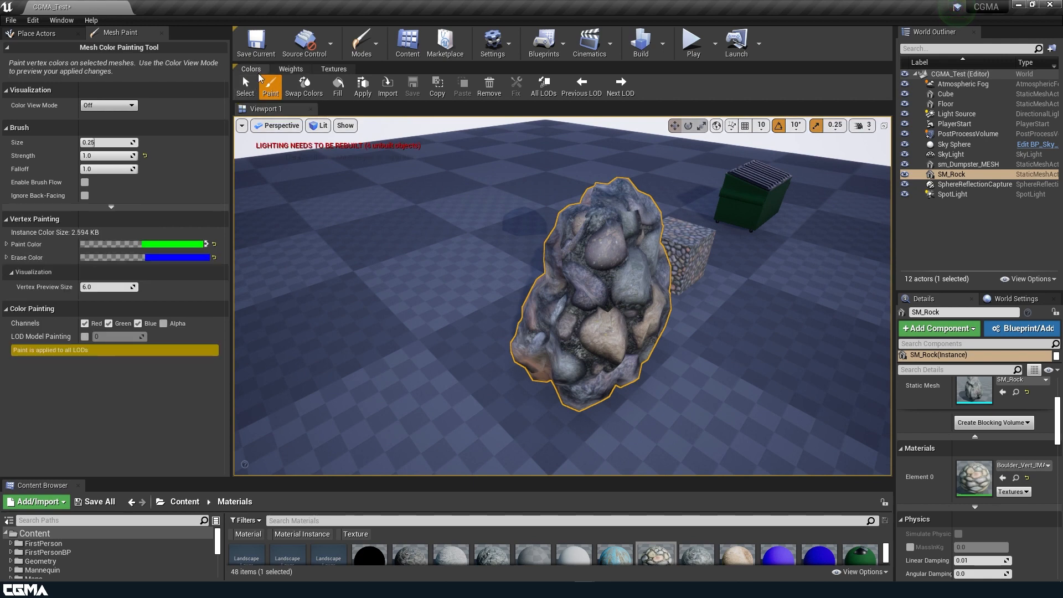
left_click(181, 245)
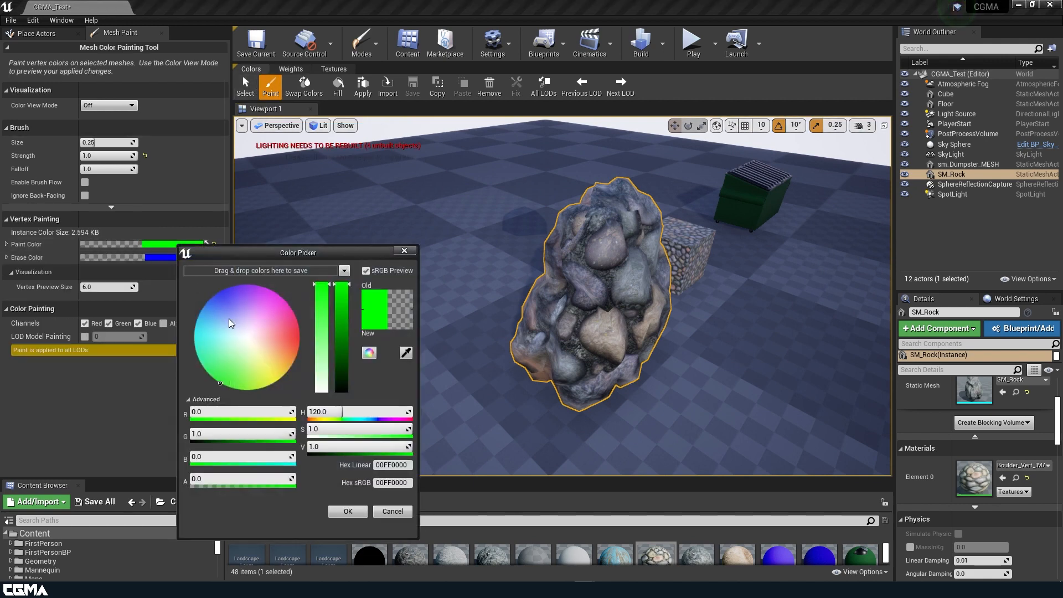
left_click_drag(347, 351, 350, 440)
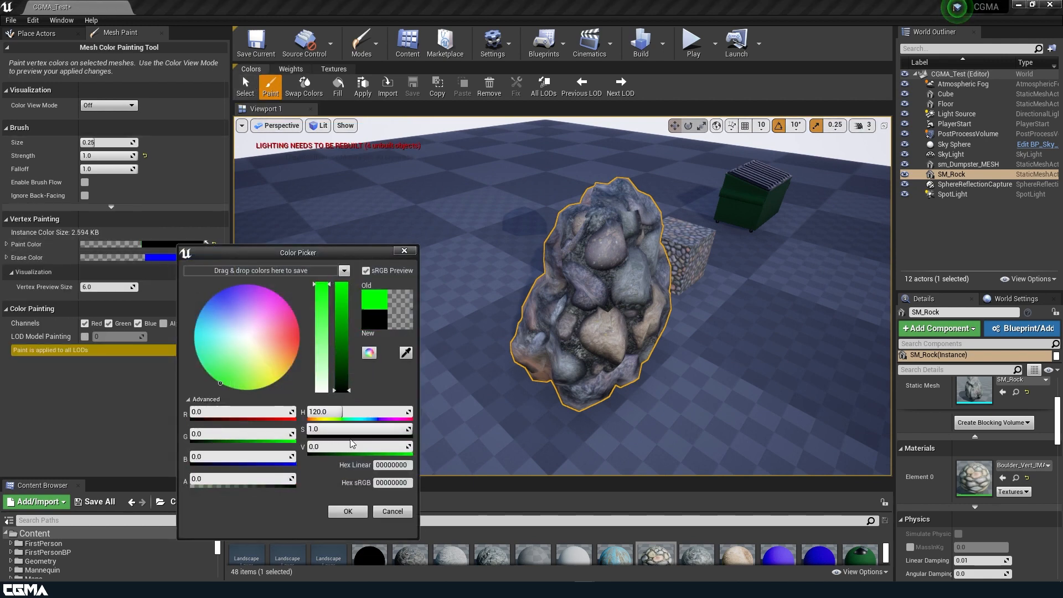
left_click(348, 510)
mouse_move(628, 320)
left_mouse_down()
mouse_move(604, 223)
mouse_move(598, 388)
mouse_move(591, 408)
mouse_move(567, 397)
mouse_move(627, 403)
mouse_move(633, 391)
left_mouse_up()
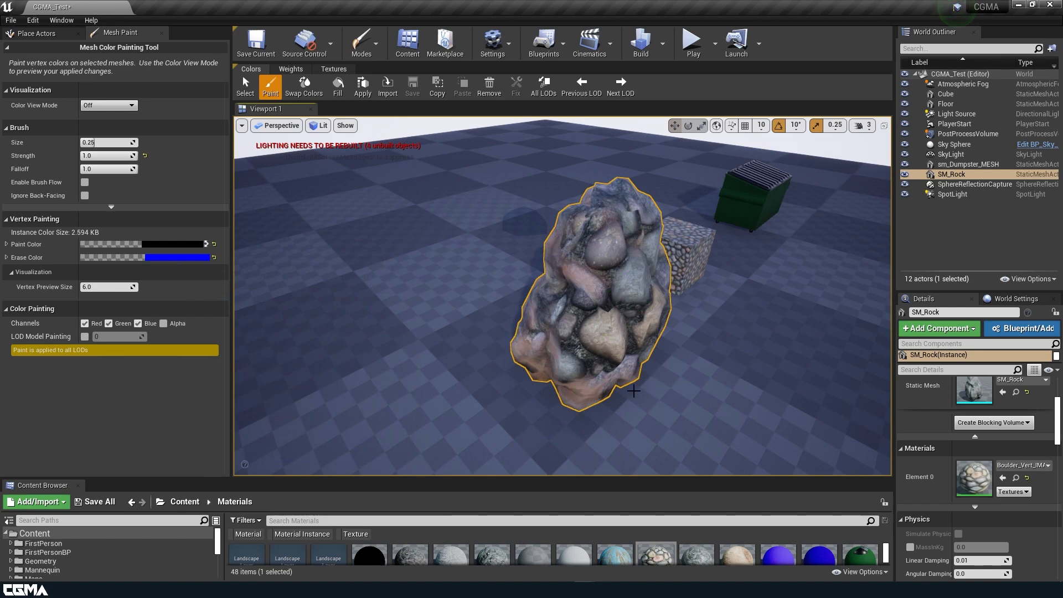
right_click_drag(625, 389, 606, 407)
key("w")
right_click_drag(635, 367, 508, 349)
left_click(506, 345)
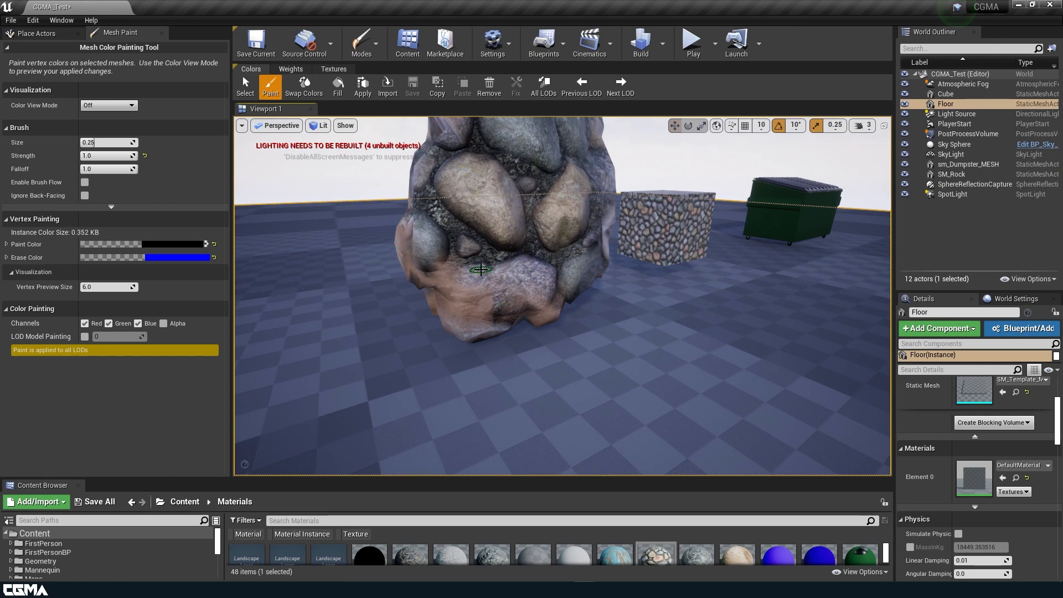
Reselect SM_Rock for weight painting and inspect its vertex data in the Alpha Channel and RGB Channels view modes.
left_click(280, 71)
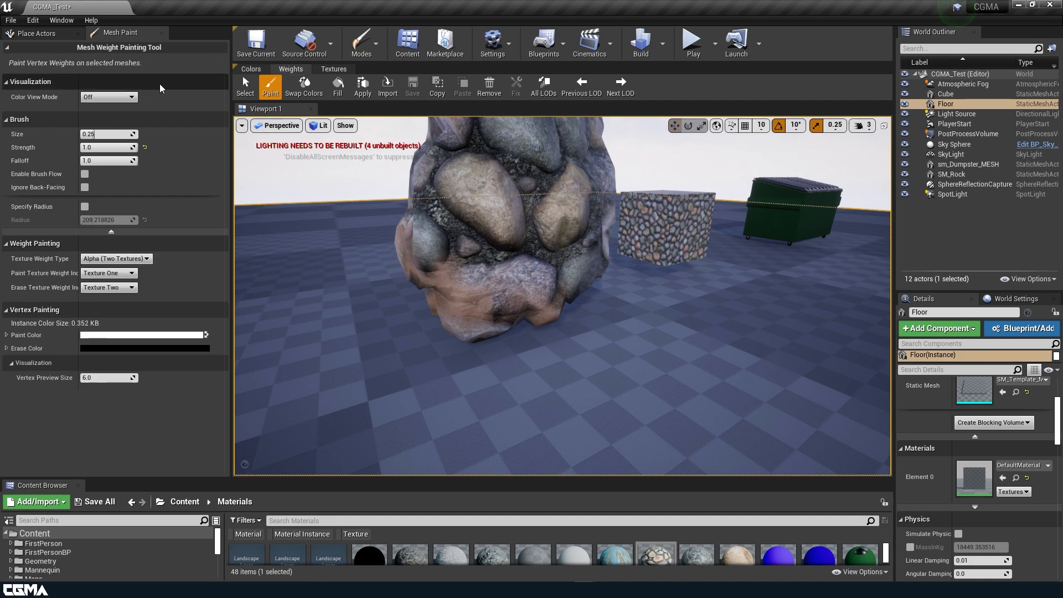
left_click(111, 98)
left_click(105, 123)
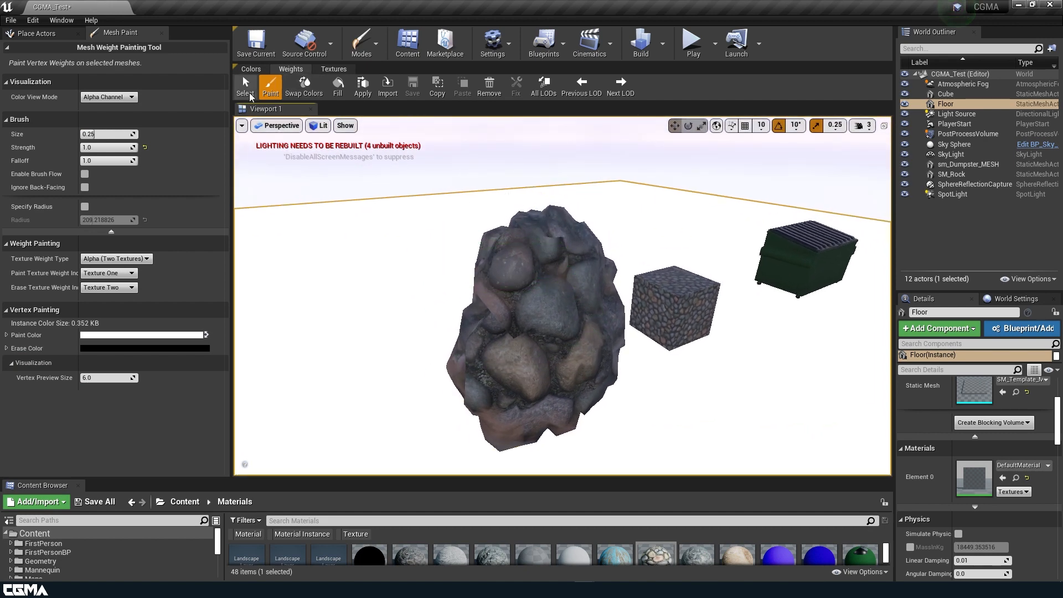
left_click(251, 89)
left_click(517, 268)
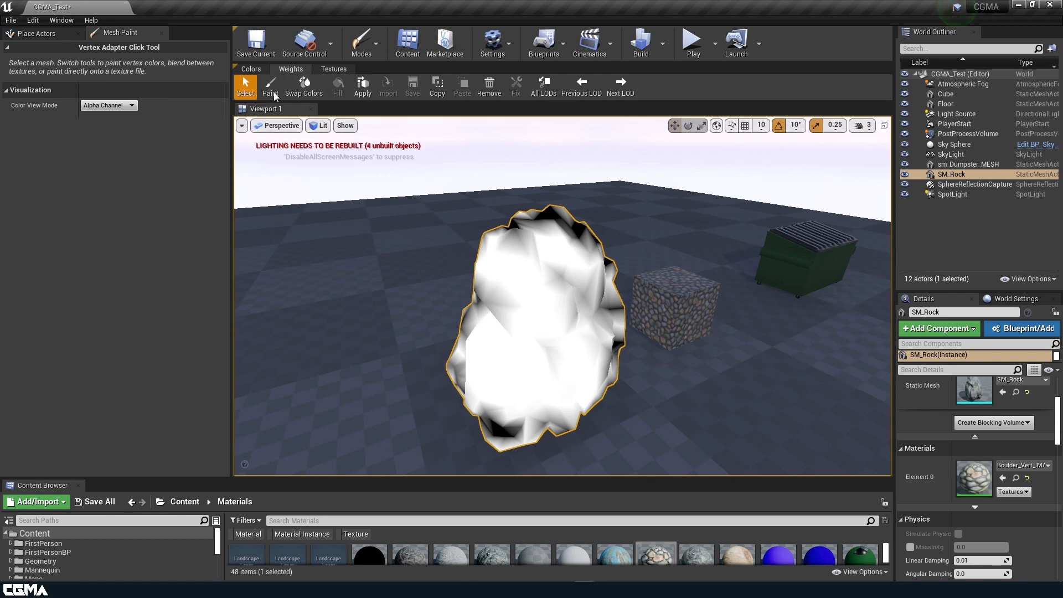
left_click(132, 105)
left_click(130, 124)
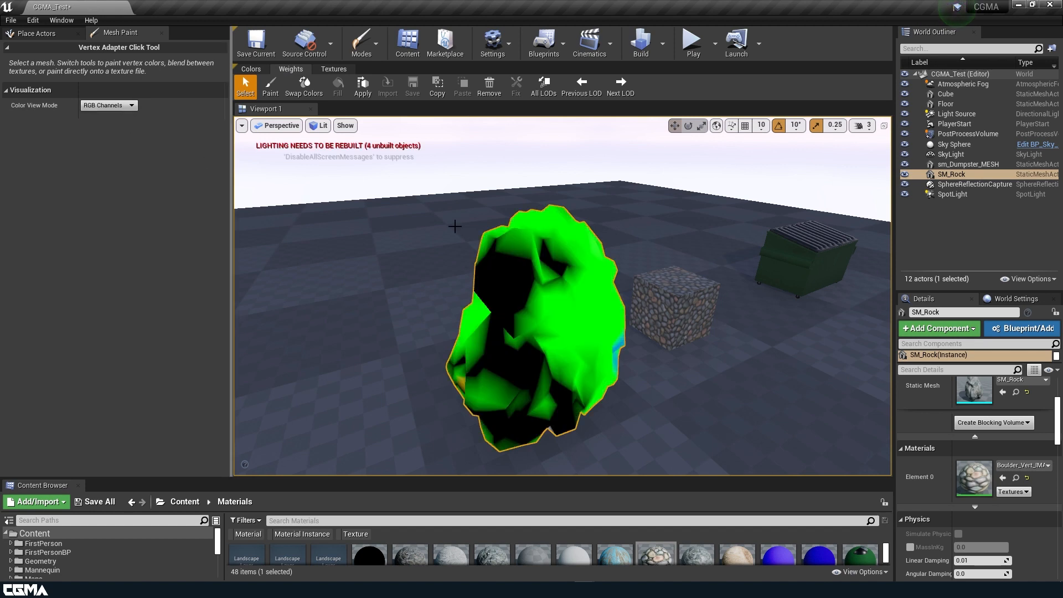
left_click(277, 91)
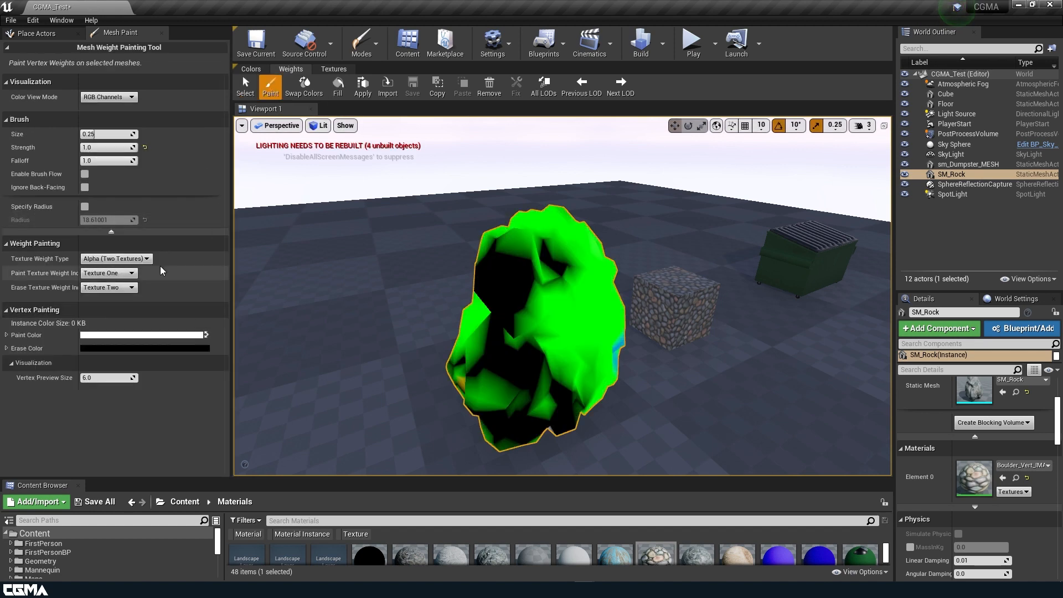
Fill SM_Rock with the Texture One weight and display its alpha channel.
left_click(338, 88)
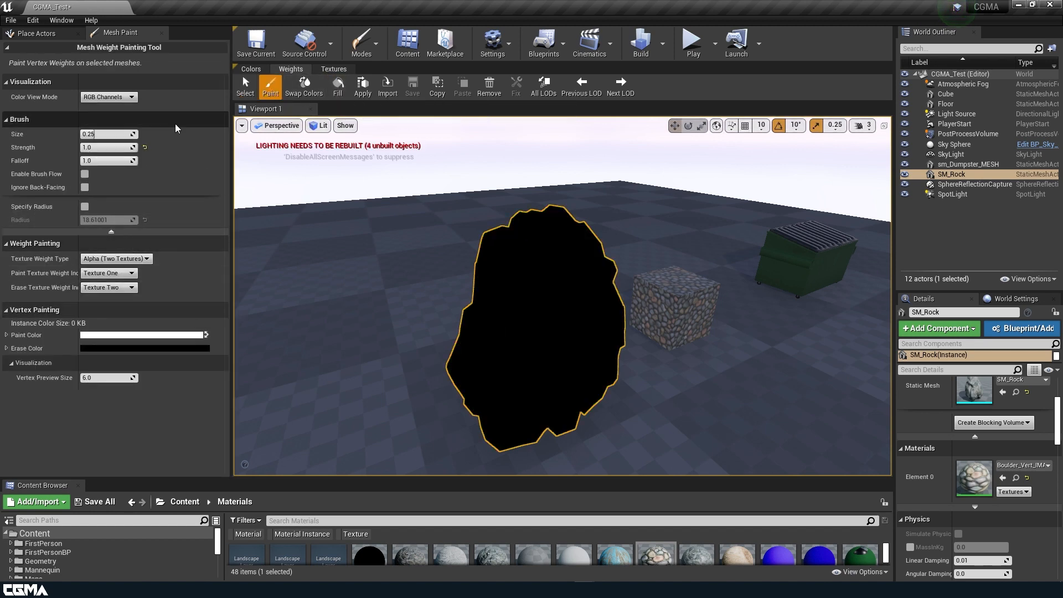
left_click(127, 98)
left_click(117, 124)
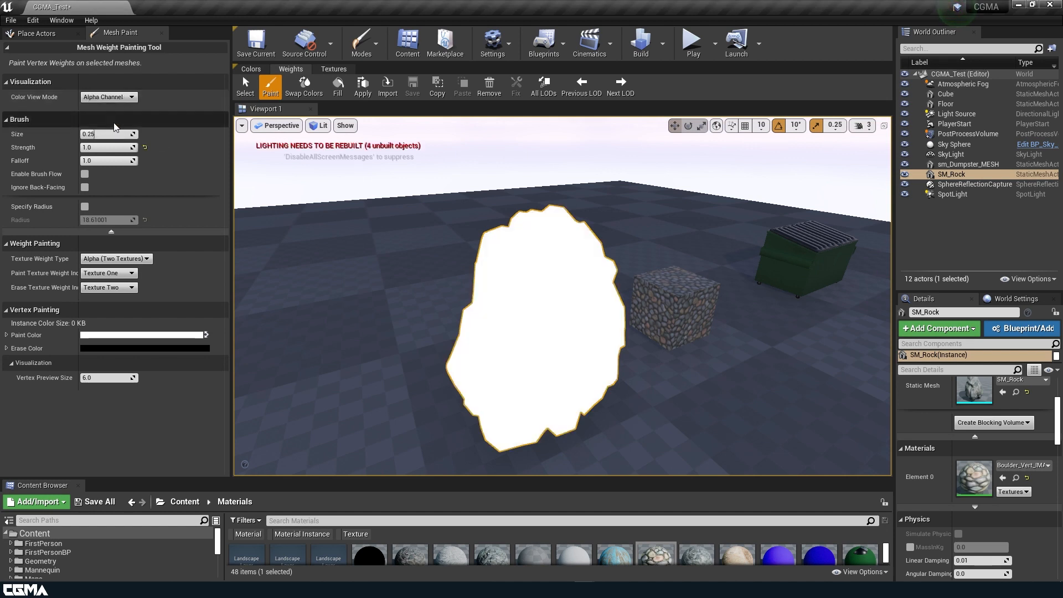
Fill SM_Rock with the Texture Two weight and turn the color view mode off.
left_click(119, 274)
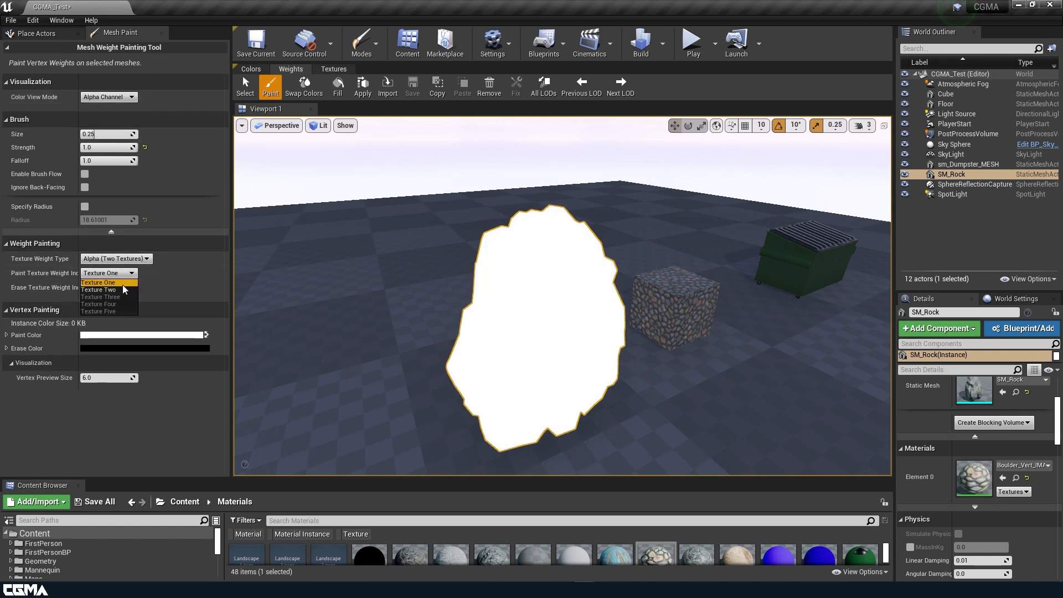
left_click(109, 289)
left_click(337, 87)
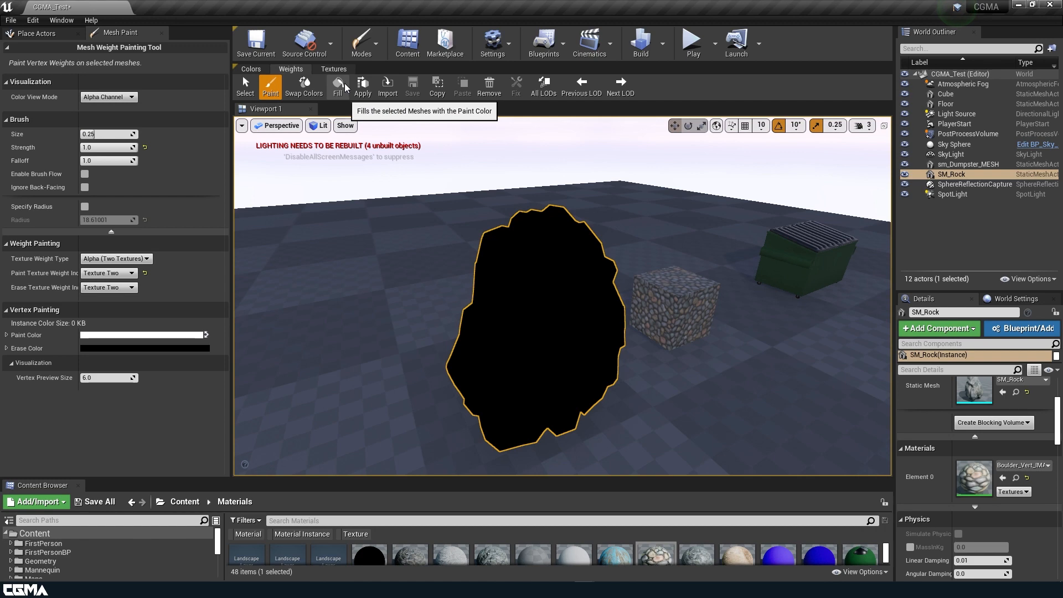
left_click(245, 85)
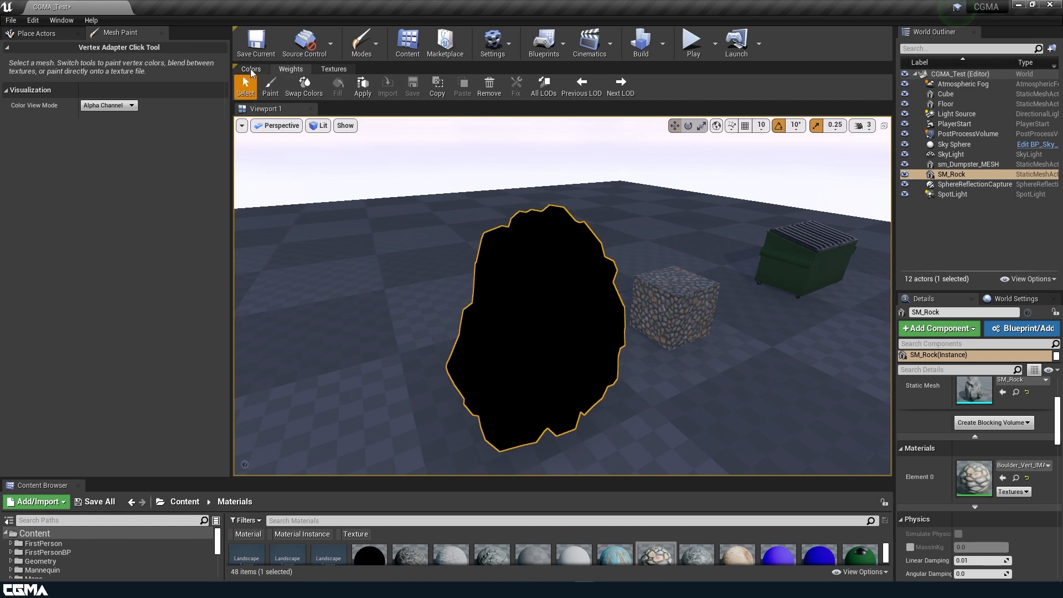
left_click(128, 108)
left_click(114, 123)
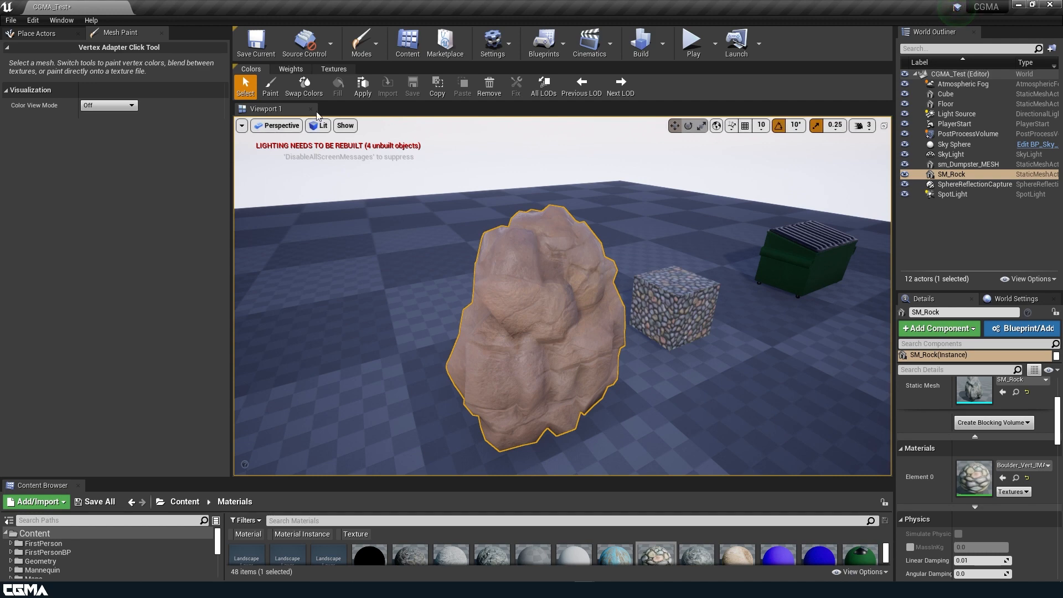
Set the vertex paint color to pure red and paint moss over most of SM_Rock's front.
left_click(270, 86)
left_click(516, 354)
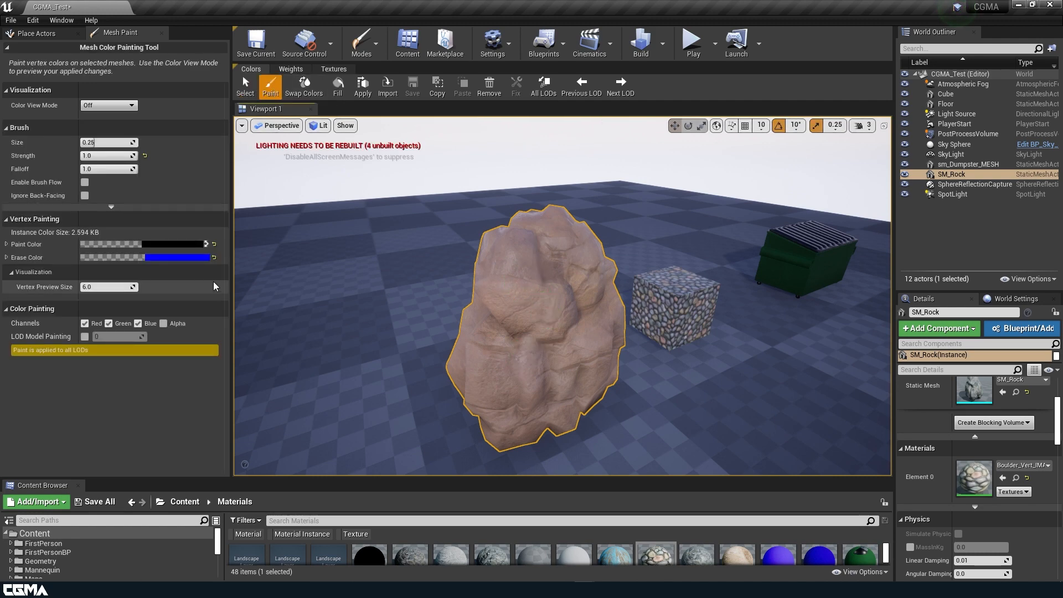
left_click(161, 244)
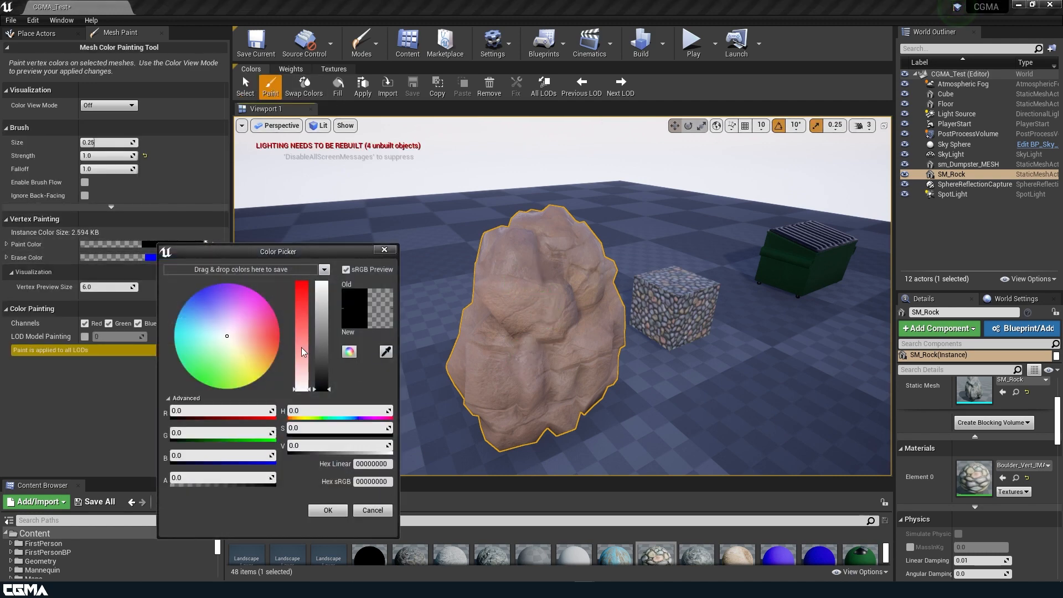
left_click_drag(302, 365, 292, 265)
left_click_drag(320, 332, 323, 276)
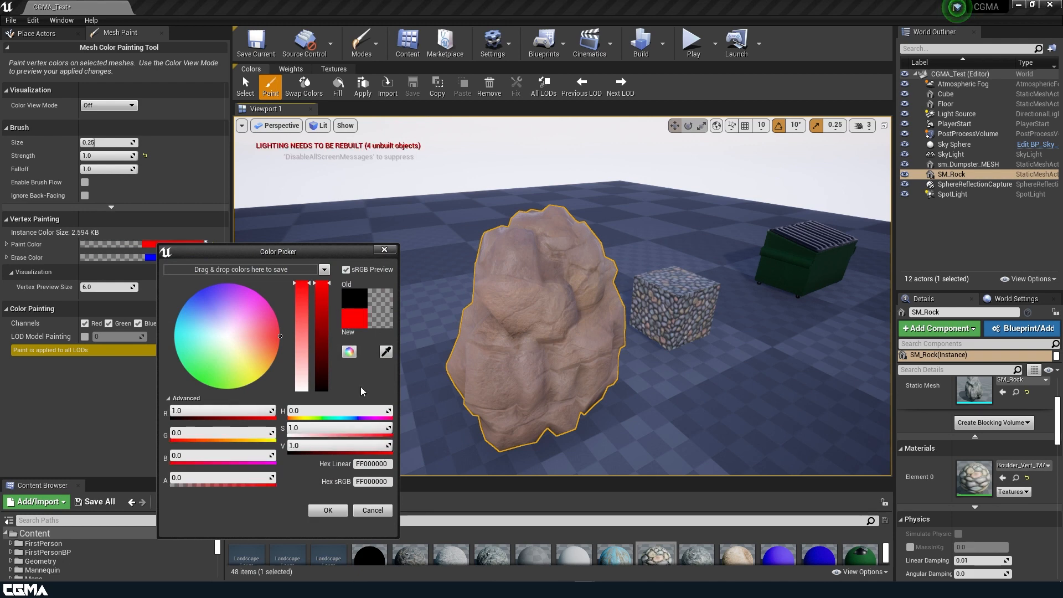
left_click(327, 510)
mouse_move(525, 310)
left_mouse_down()
mouse_move(574, 326)
mouse_move(502, 212)
mouse_move(565, 343)
mouse_move(559, 377)
mouse_move(503, 396)
mouse_move(499, 264)
mouse_move(575, 249)
mouse_move(614, 332)
mouse_move(607, 346)
left_mouse_up()
Change the paint color to R 0, G 1 and paint dark rock patches on SM_Rock.
left_click(193, 245)
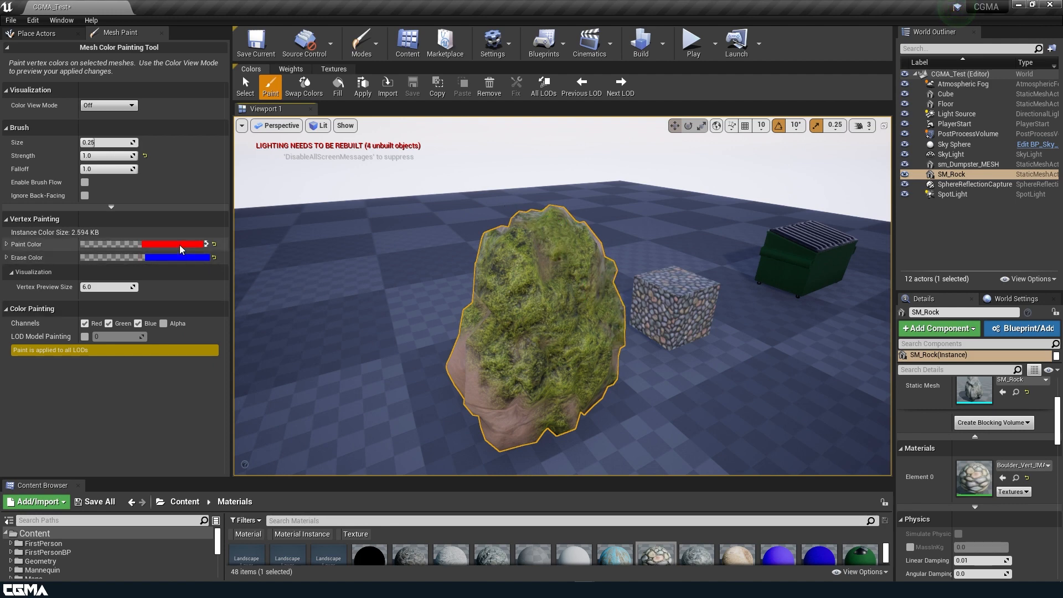
left_click(235, 435)
type("1")
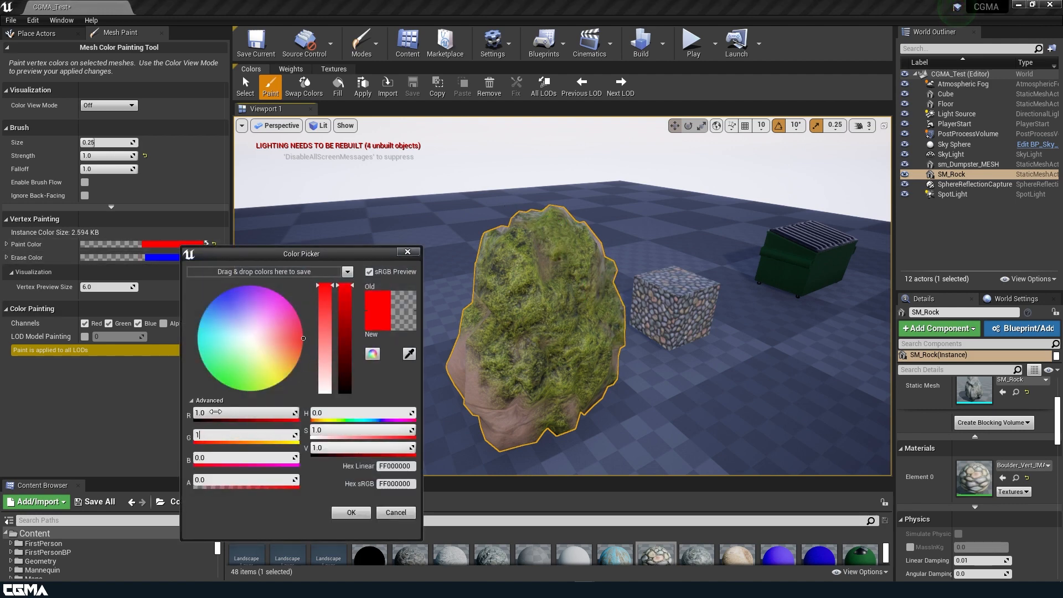
left_click(216, 412)
type("0")
key("Return")
mouse_move(486, 427)
left_mouse_down()
mouse_move(510, 303)
mouse_move(506, 380)
mouse_move(507, 293)
left_mouse_up()
Change the paint color to G 0, B 1 and paint the pale texture across SM_Rock.
left_click(233, 457)
type("1")
left_click(215, 435)
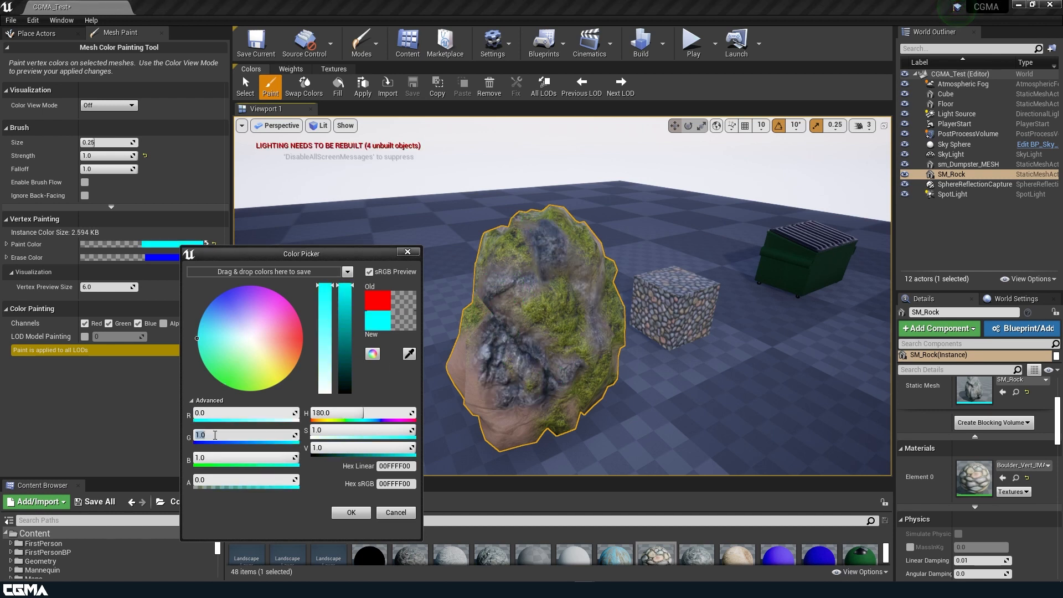
type("0")
key("Return")
mouse_move(493, 408)
left_mouse_down()
mouse_move(553, 399)
mouse_move(560, 382)
mouse_move(565, 313)
mouse_move(541, 219)
mouse_move(531, 260)
left_mouse_up()
left_click(351, 512)
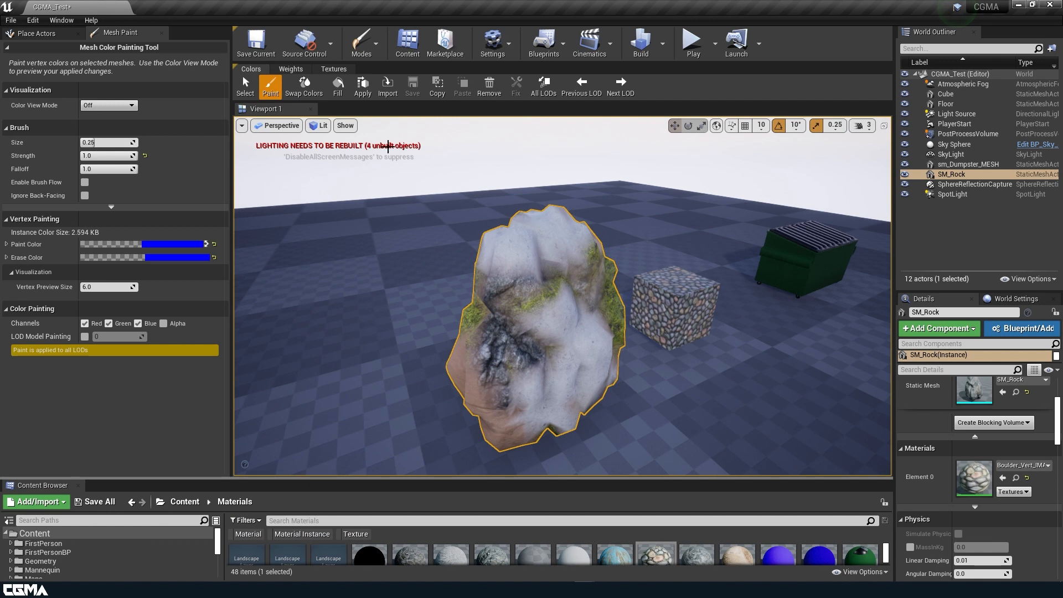
Set the paint texture weight to Texture One and paint cobblestone over the lower front of SM_Rock.
left_click(294, 76)
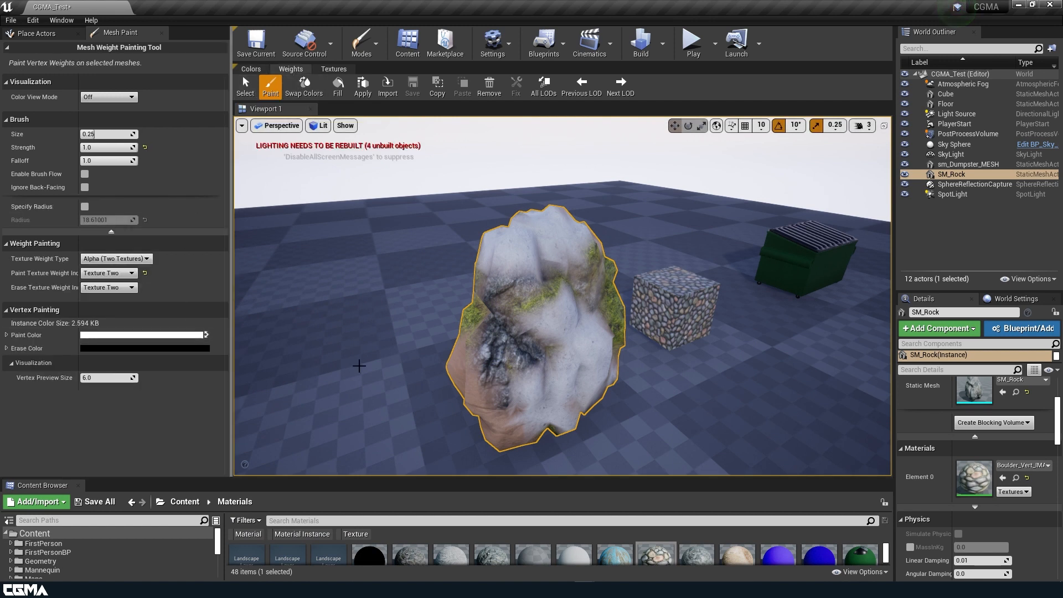
left_click(110, 273)
left_click(99, 282)
mouse_move(506, 389)
left_mouse_down()
mouse_move(576, 374)
mouse_move(562, 367)
mouse_move(577, 321)
mouse_move(540, 394)
mouse_move(546, 377)
left_mouse_up()
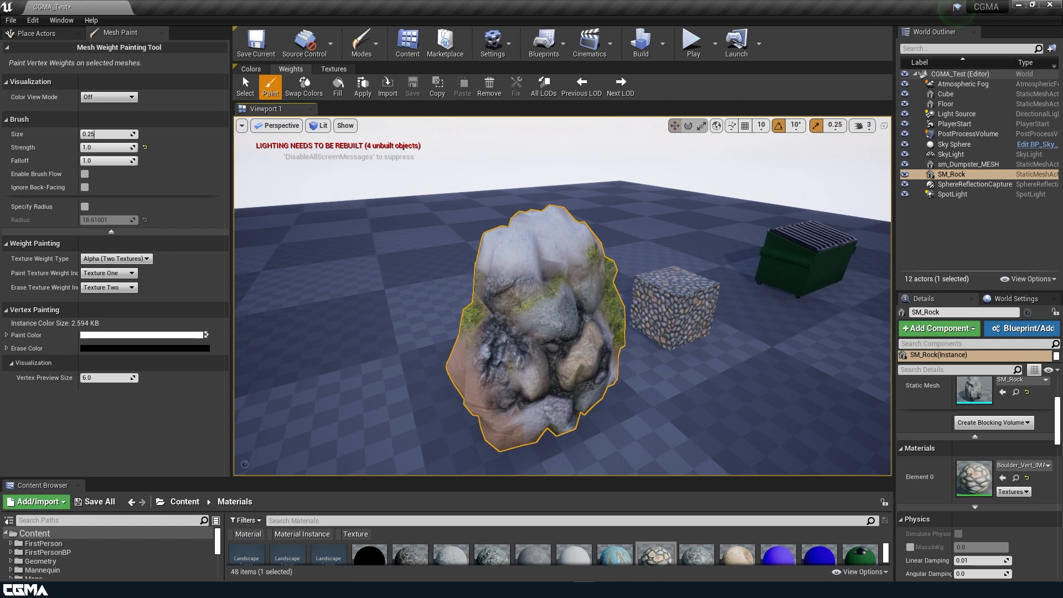
Examine the texture and Lerp chain in Prop_Vertex_MMAT and compare it with the Prop_Weight_MMAT graph.
left_click(642, 562)
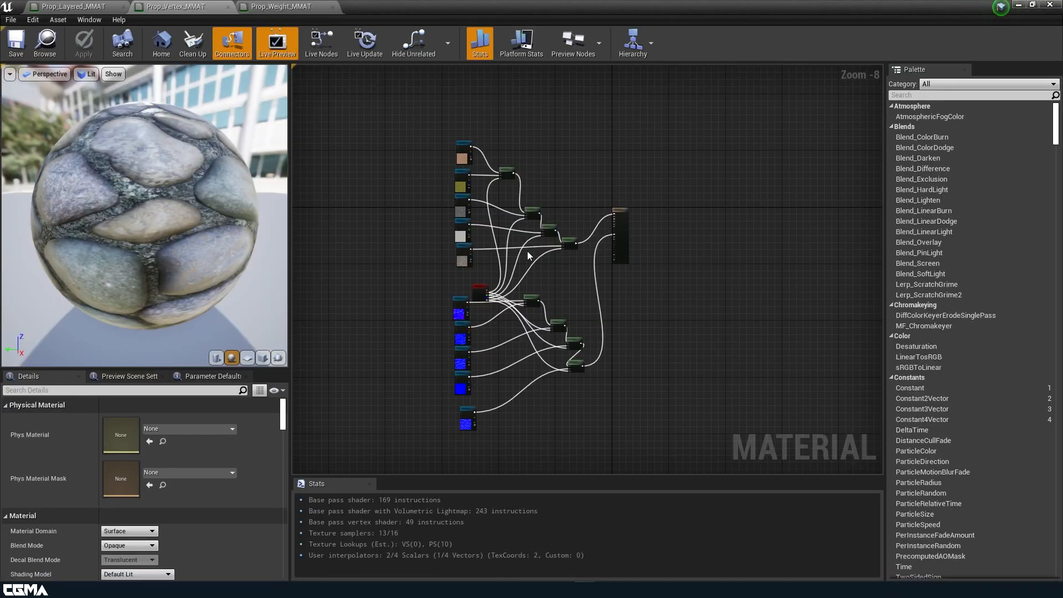
scroll(537, 195, "up", 3)
right_click_drag(537, 195, 593, 241)
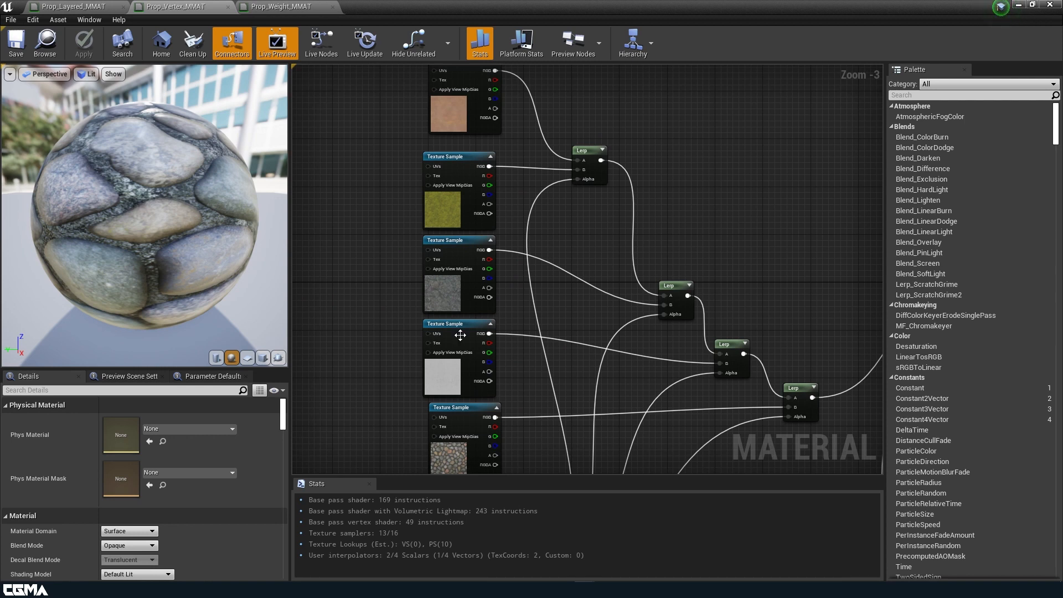
left_click(281, 6)
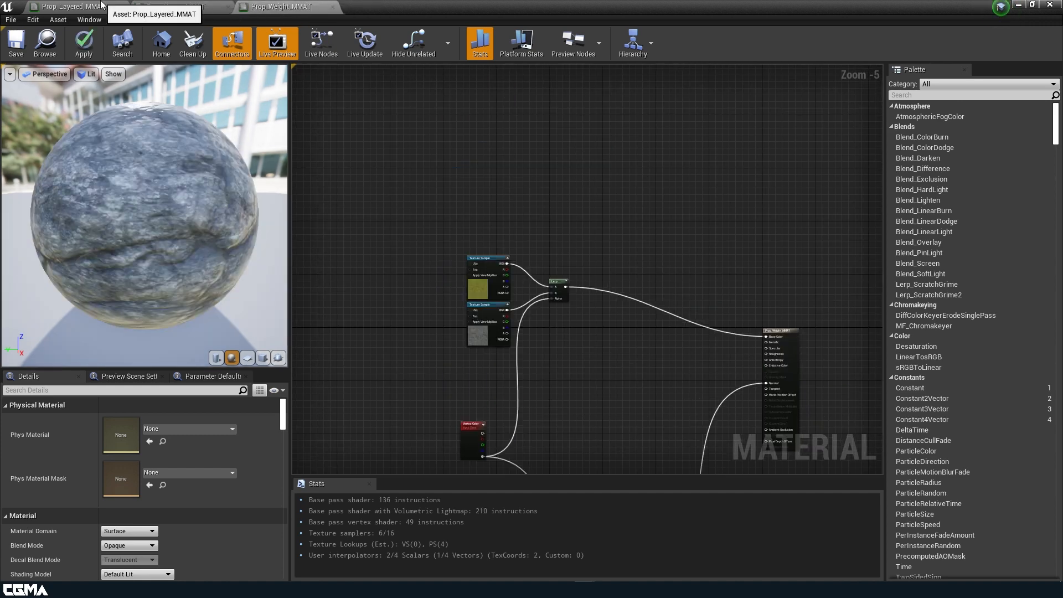
left_click(77, 7)
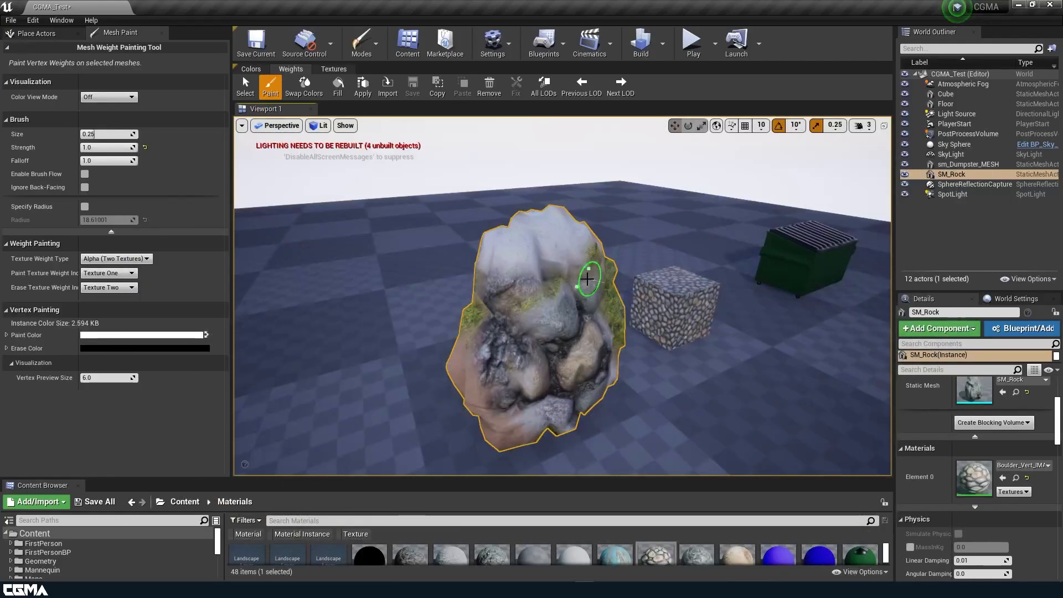
Paint the Texture One cobblestone weight over the remaining sides of SM_Rock.
mouse_move(587, 278)
left_mouse_down()
mouse_move(541, 238)
mouse_move(498, 279)
mouse_move(550, 258)
mouse_move(619, 320)
mouse_move(542, 294)
mouse_move(481, 387)
mouse_move(454, 354)
mouse_move(441, 368)
left_mouse_up()
mouse_move(501, 379)
right_mouse_down()
mouse_move(444, 403)
mouse_move(470, 413)
right_mouse_up()
mouse_move(546, 384)
left_mouse_down()
mouse_move(557, 377)
mouse_move(589, 440)
mouse_move(584, 426)
left_mouse_up()
mouse_move(539, 350)
left_mouse_down()
mouse_move(541, 301)
mouse_move(551, 417)
left_mouse_up()
mouse_move(537, 414)
right_mouse_down()
mouse_move(508, 381)
mouse_move(535, 414)
mouse_move(584, 357)
mouse_move(540, 332)
right_mouse_up()
mouse_move(512, 326)
left_mouse_down()
mouse_move(515, 346)
mouse_move(543, 357)
mouse_move(600, 360)
mouse_move(631, 301)
mouse_move(607, 304)
mouse_move(542, 266)
mouse_move(605, 260)
mouse_move(555, 367)
mouse_move(503, 339)
mouse_move(641, 336)
mouse_move(608, 238)
mouse_move(545, 249)
left_mouse_up()
mouse_move(545, 249)
right_mouse_down()
mouse_move(738, 239)
mouse_move(732, 214)
mouse_move(538, 248)
right_mouse_up()
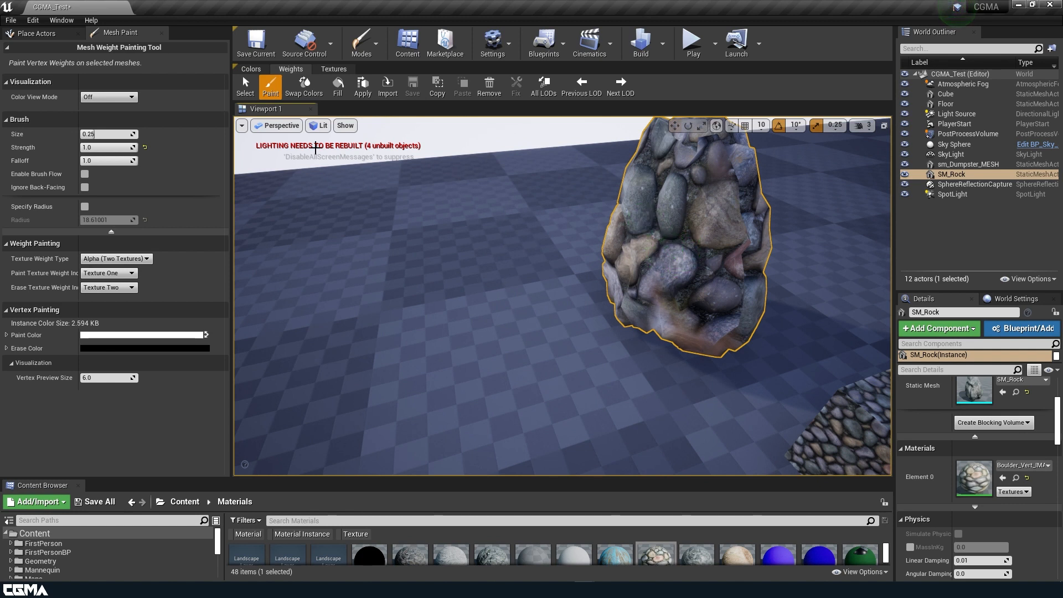
Open the SM_Rock static mesh and examine the Vertex Color Import Option choices in its import settings.
left_click(252, 69)
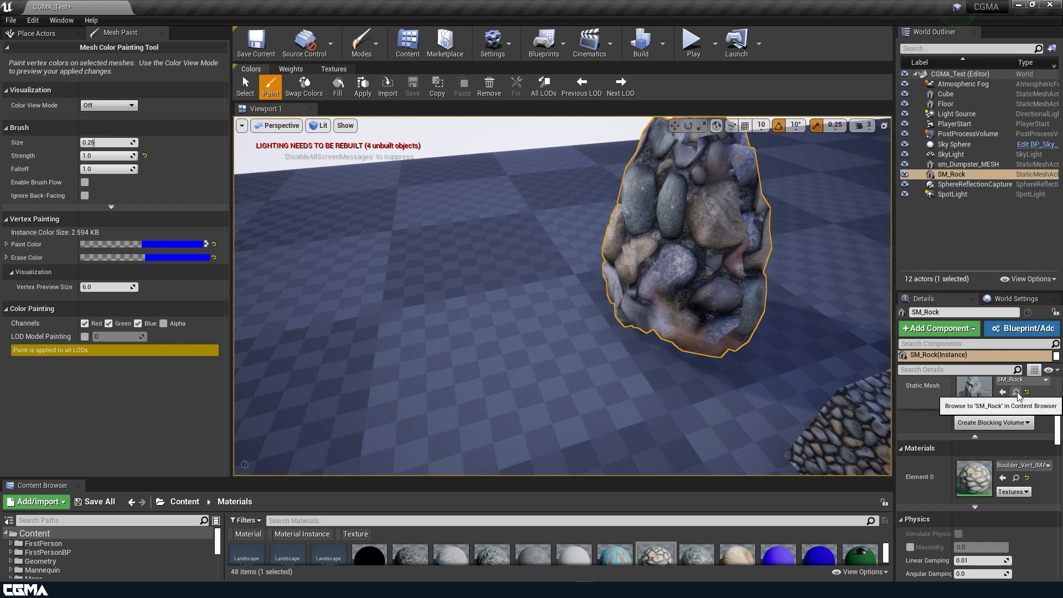
double_click(974, 390)
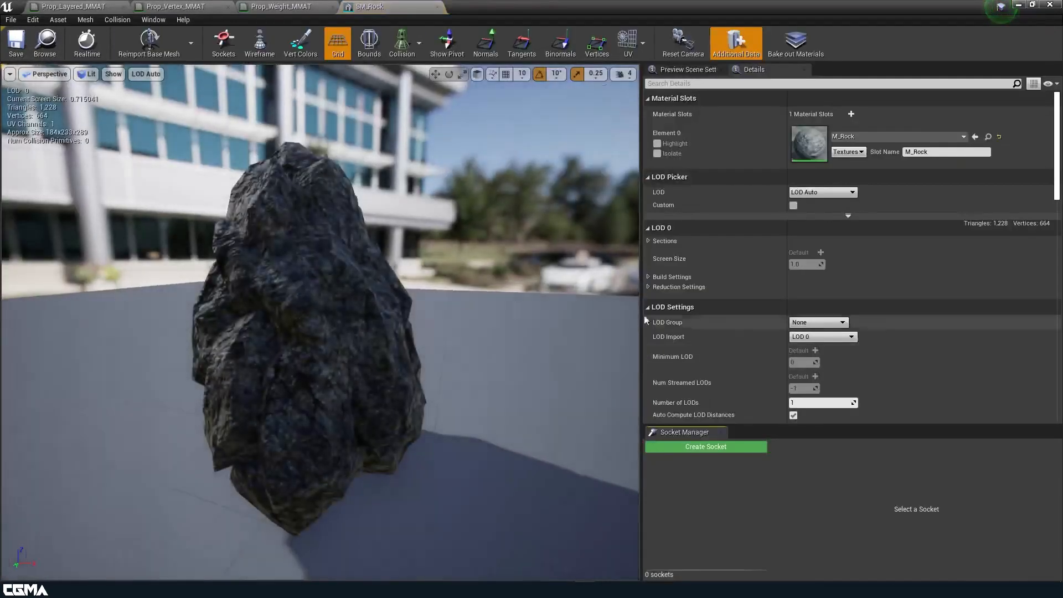
scroll(683, 317, "down", 15)
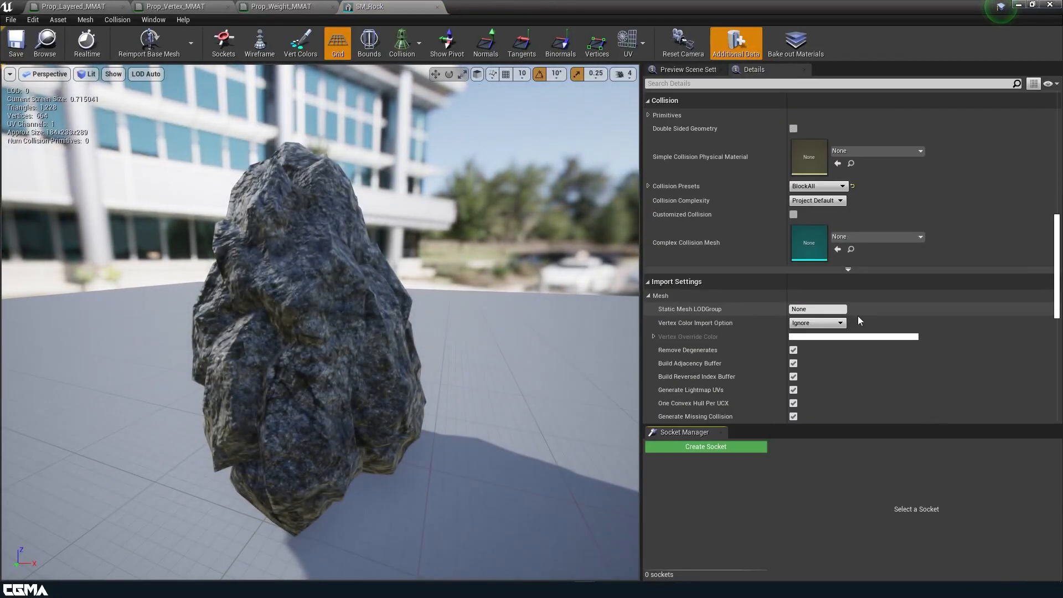
scroll(861, 288, "down", 10)
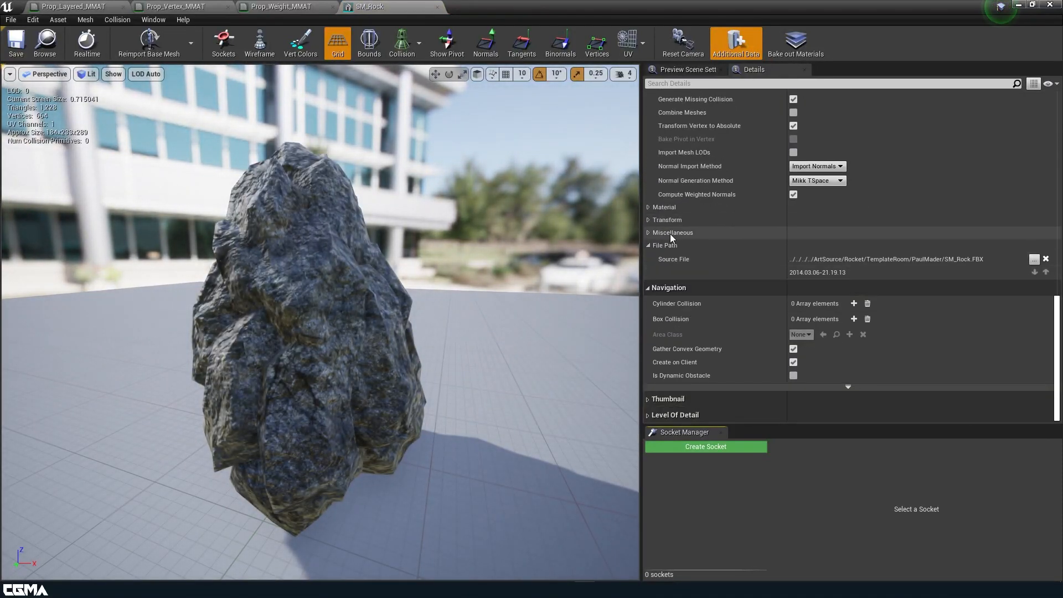
scroll(698, 227, "up", 10)
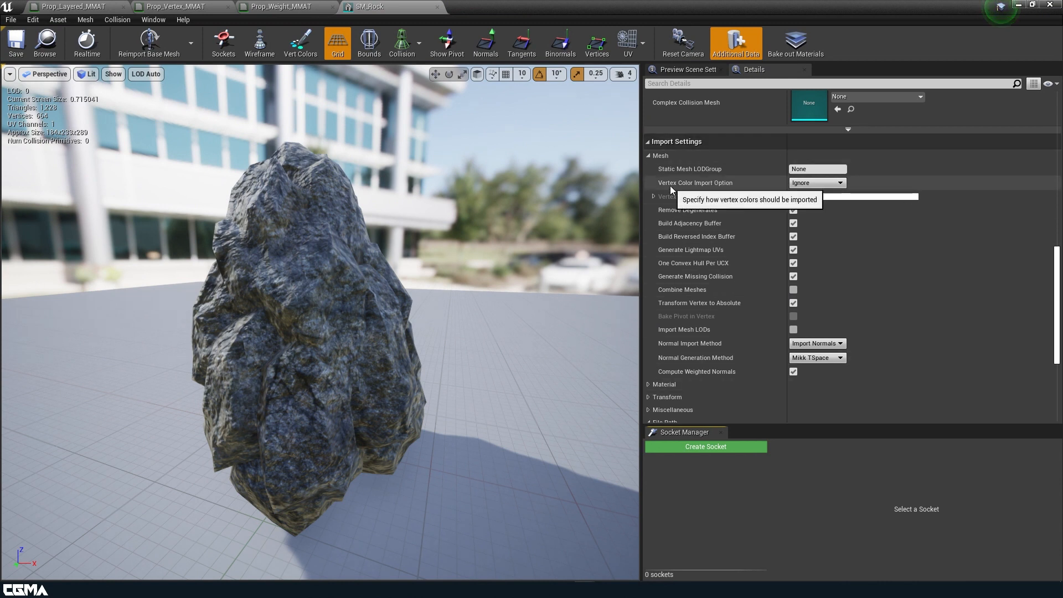
left_click(808, 184)
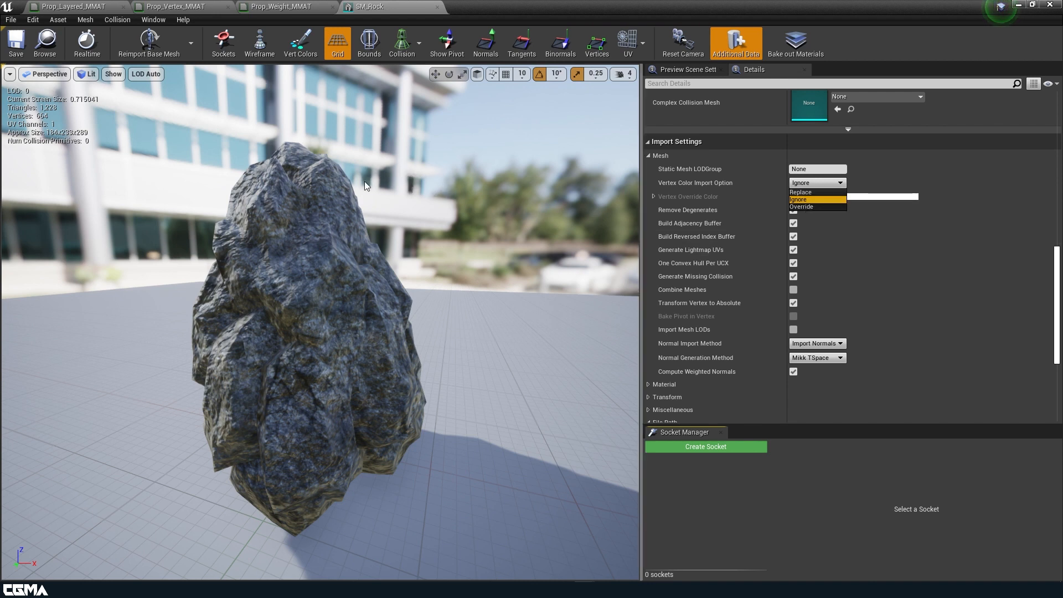
left_click(17, 46)
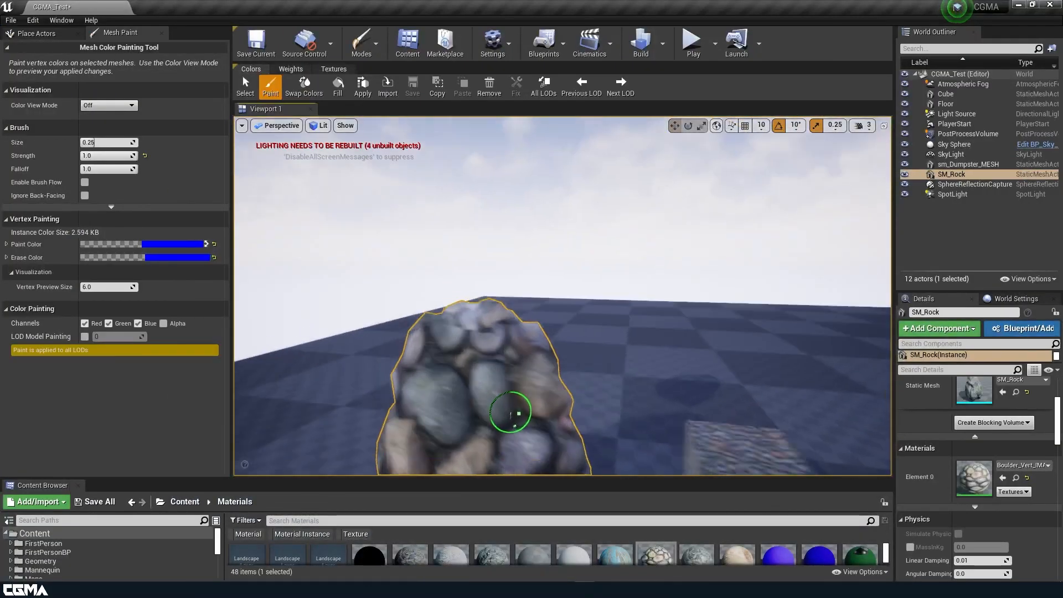
right_click_drag(510, 411, 645, 208)
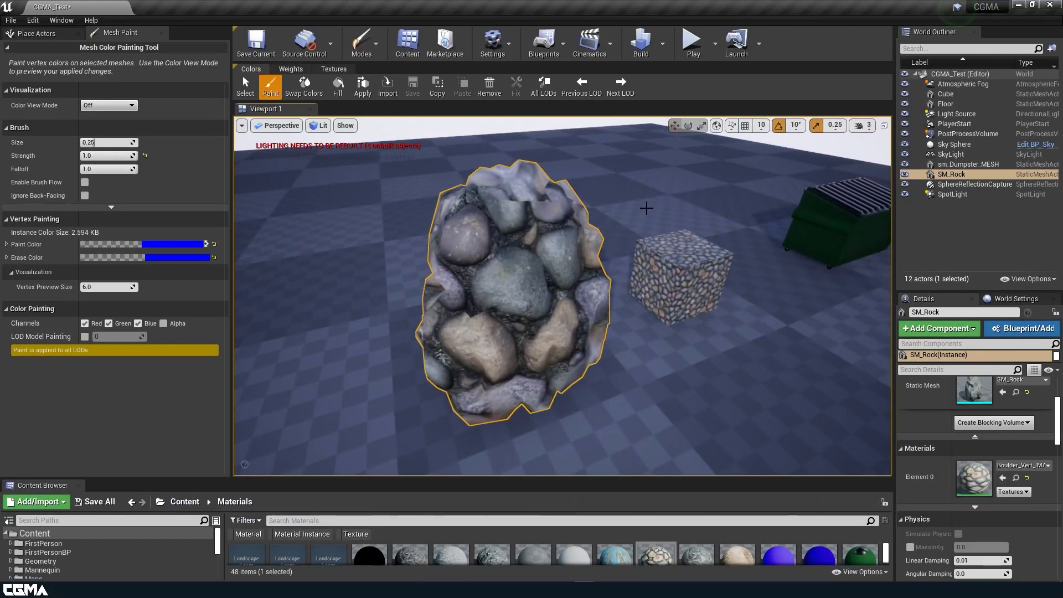